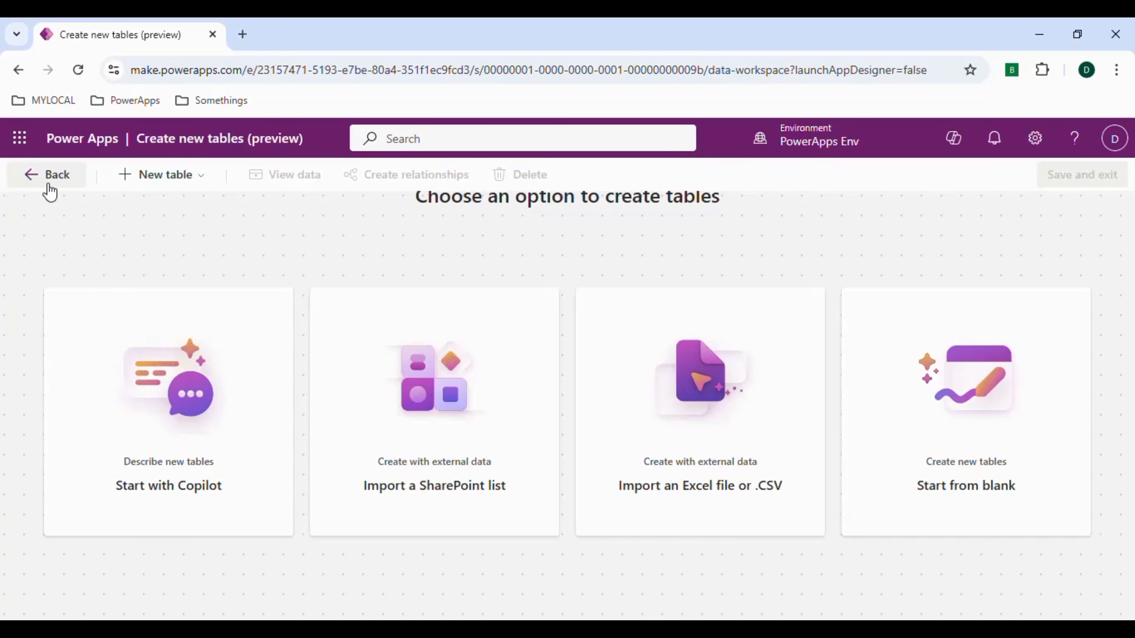
Leave the table creation page and start a new solution from the Solutions list, dismissing the Filter Keys prompt
left_click(49, 191)
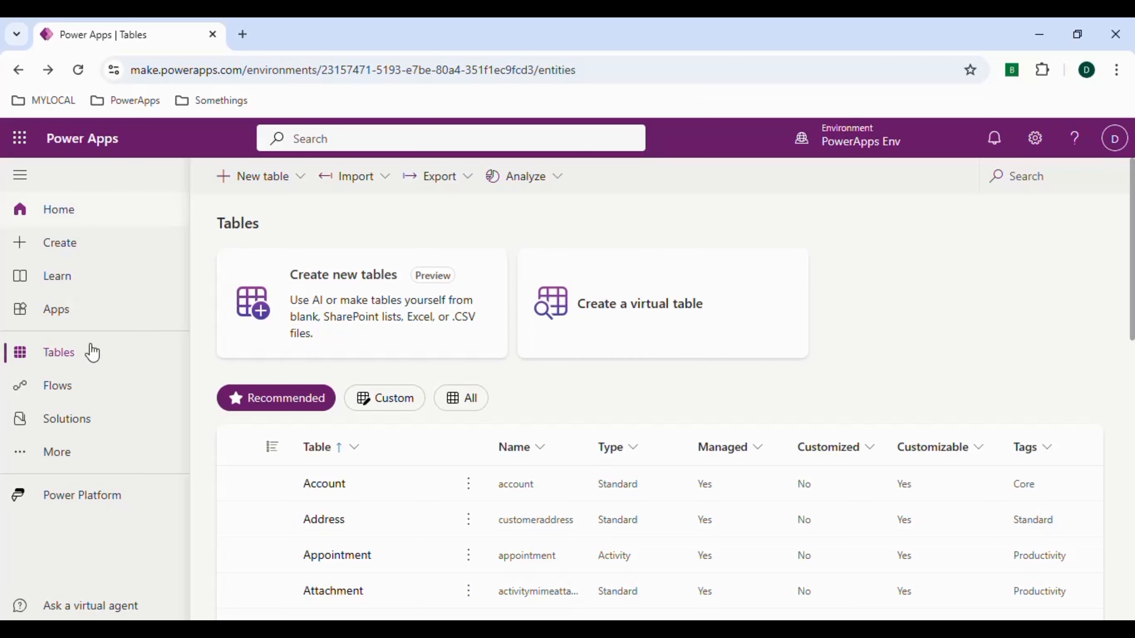
left_click(93, 425)
left_click(279, 185)
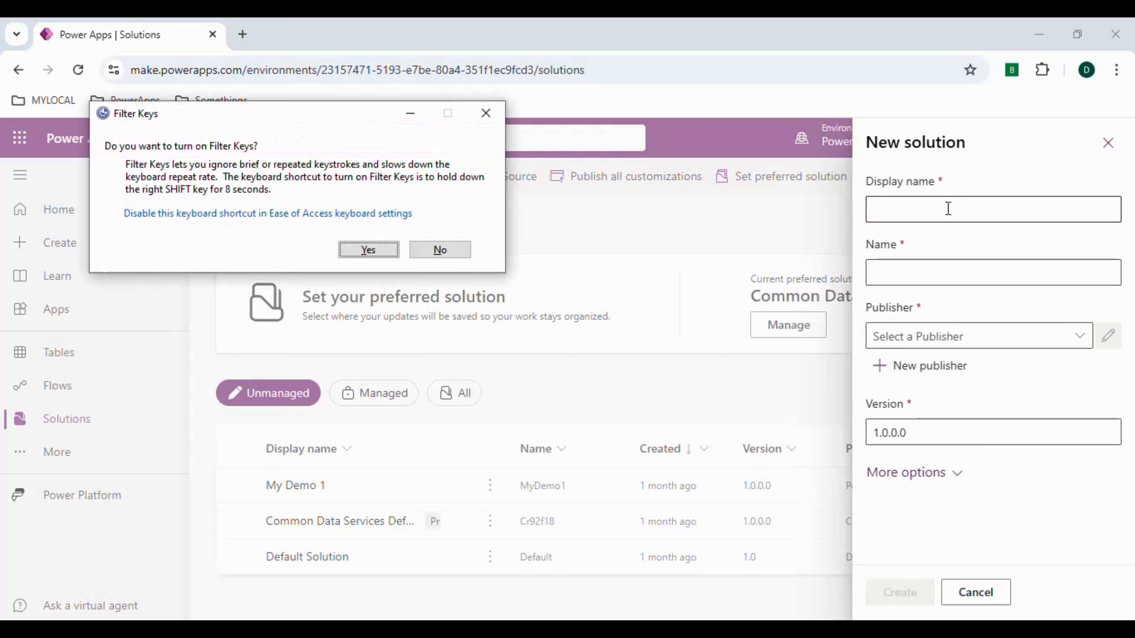
key("Escape")
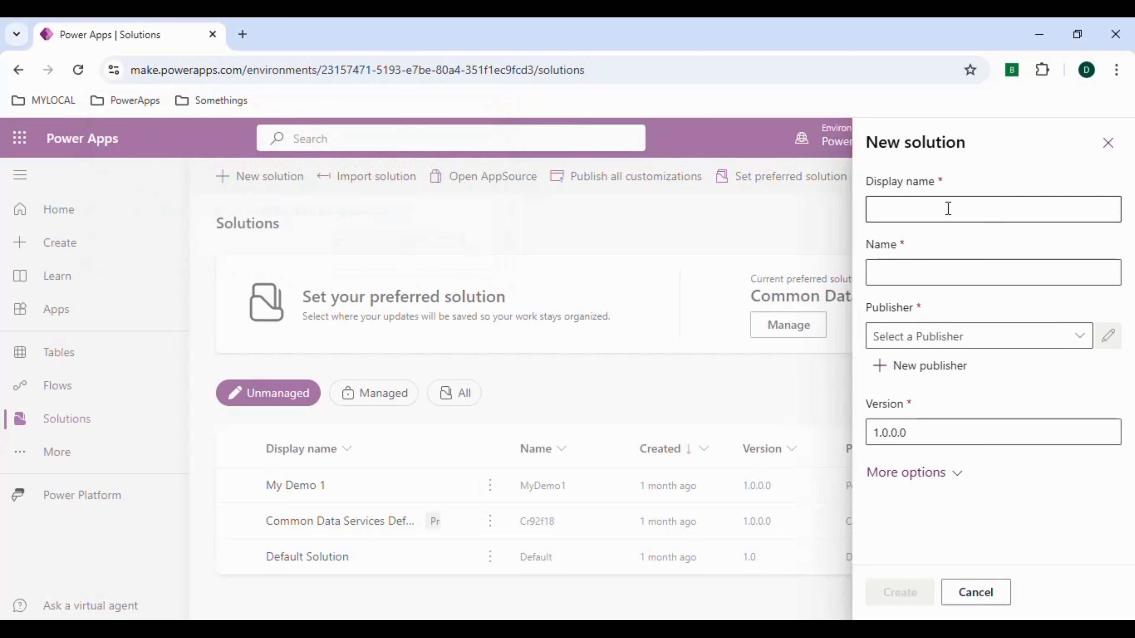
Enter CanvasApp Solution as the solution's display name and choose Power Of Tech World as its publisher
left_click(948, 208)
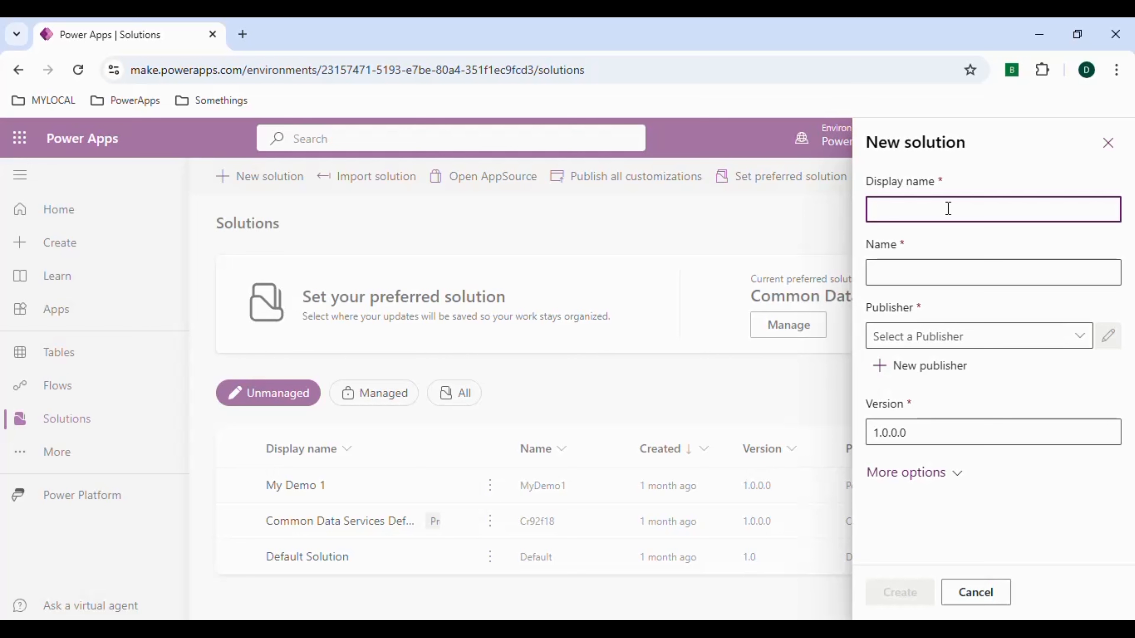
type("CanvasApp Solution")
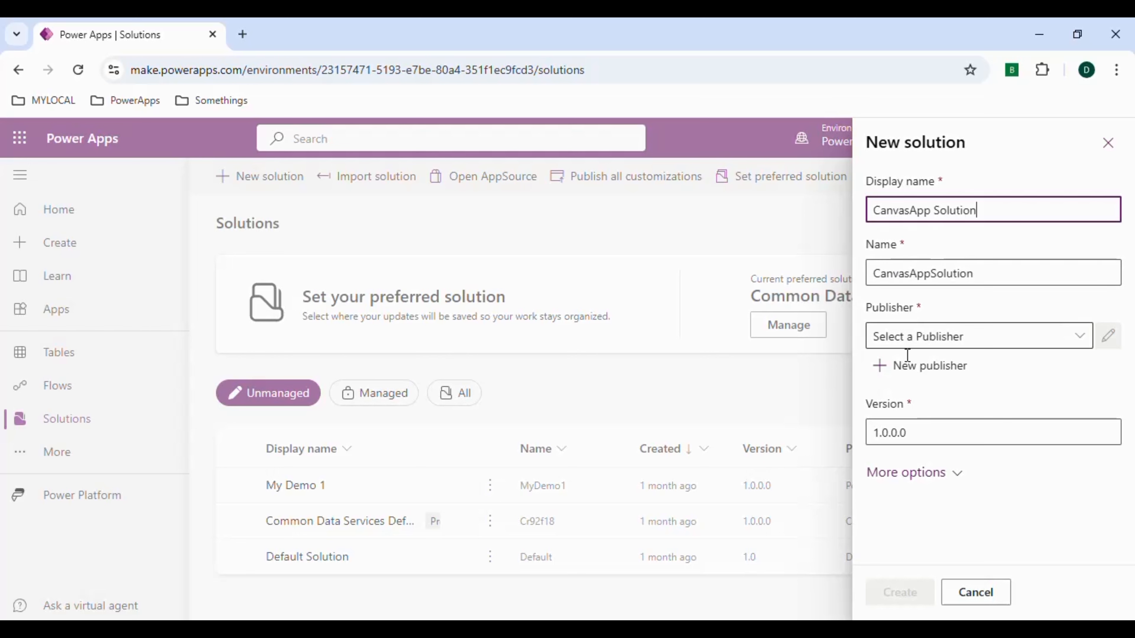
left_click(1080, 338)
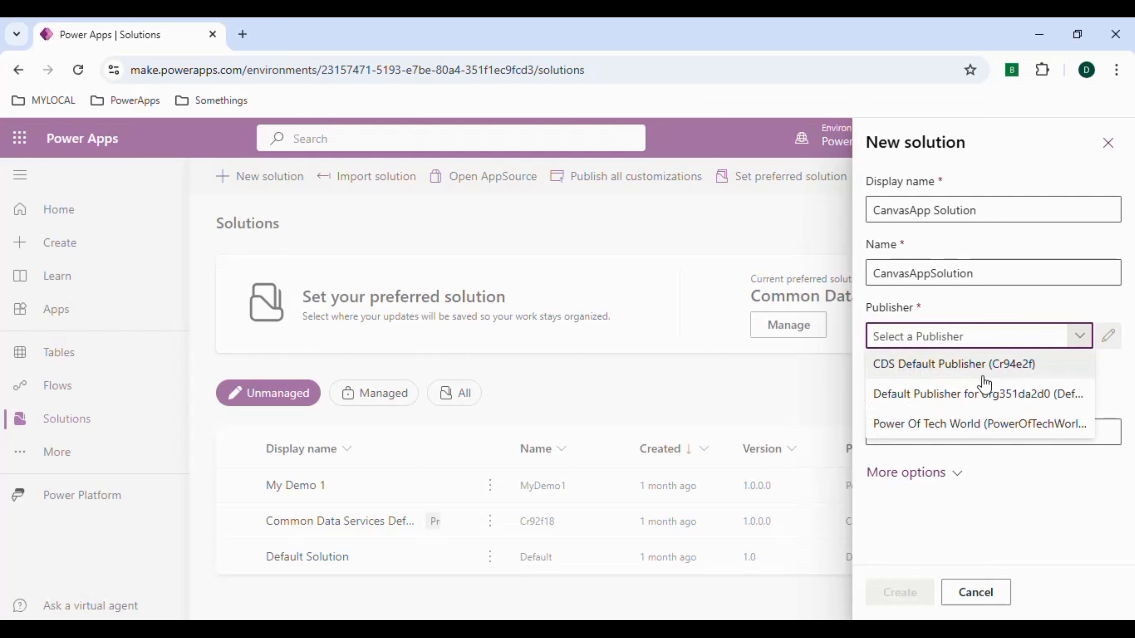
left_click(936, 424)
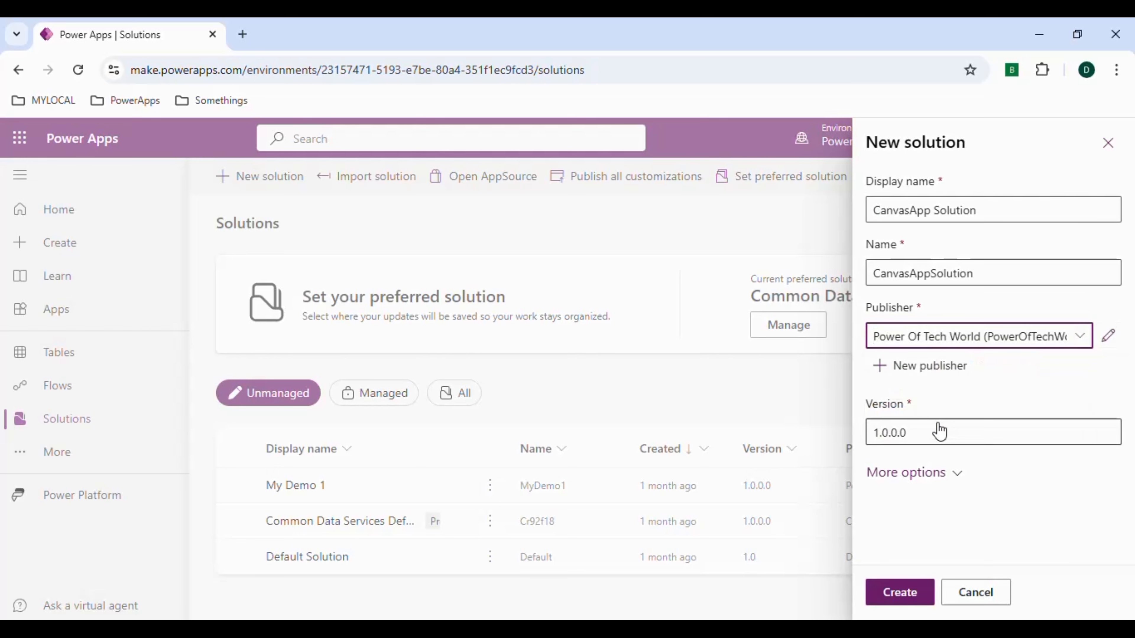
Check the package type among the new solution's additional options, and create the solution
left_click(916, 472)
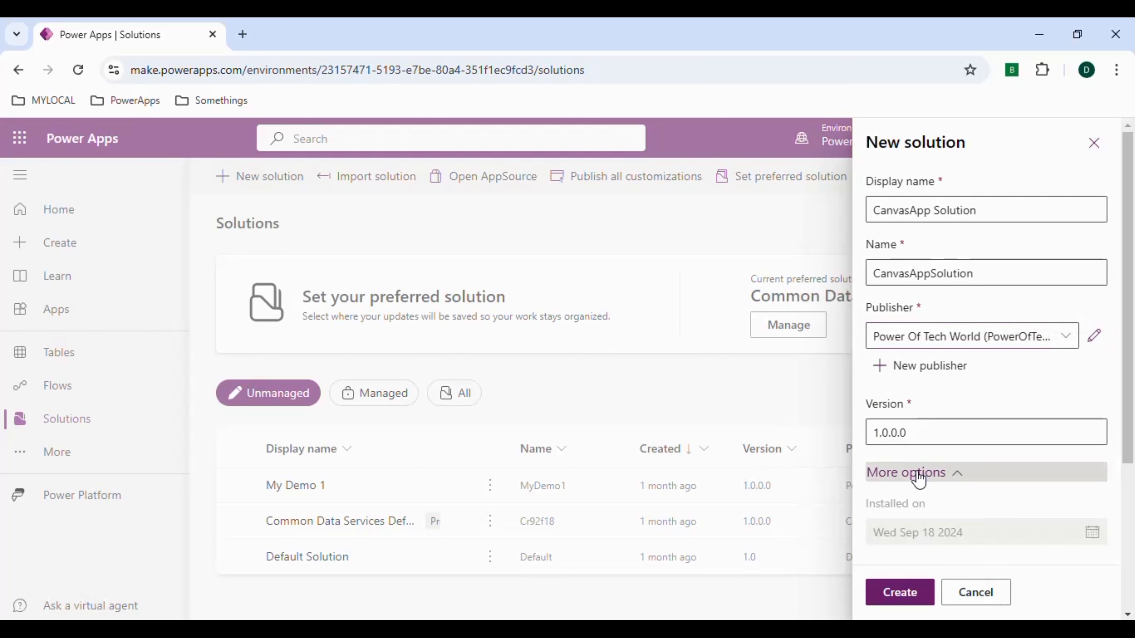
scroll(940, 444, "down", 5)
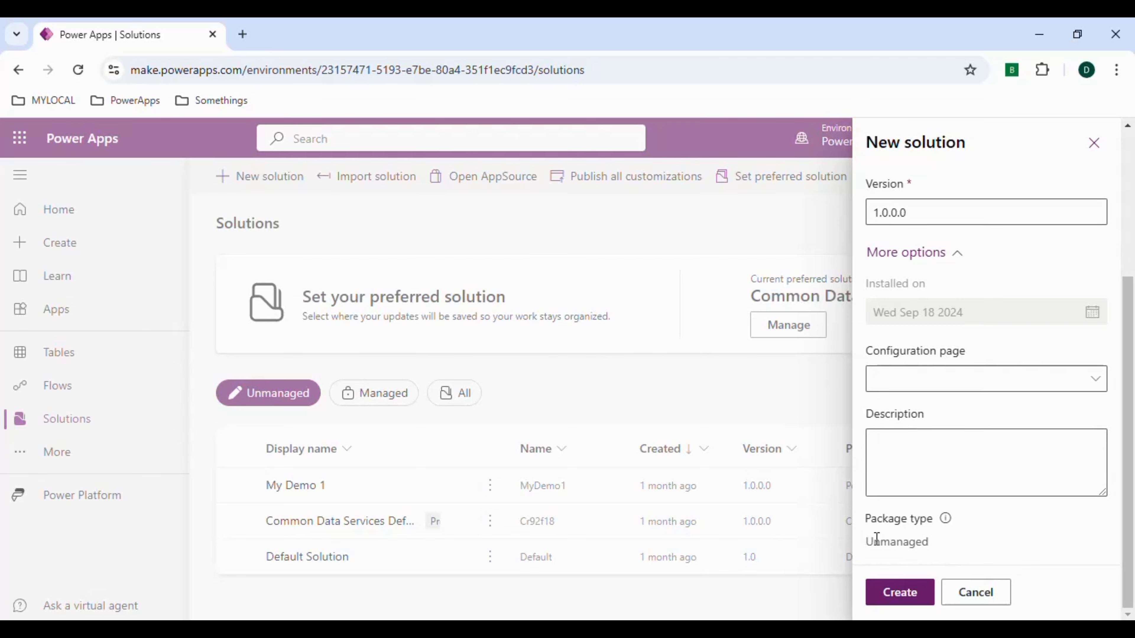
left_click_drag(932, 539, 869, 542)
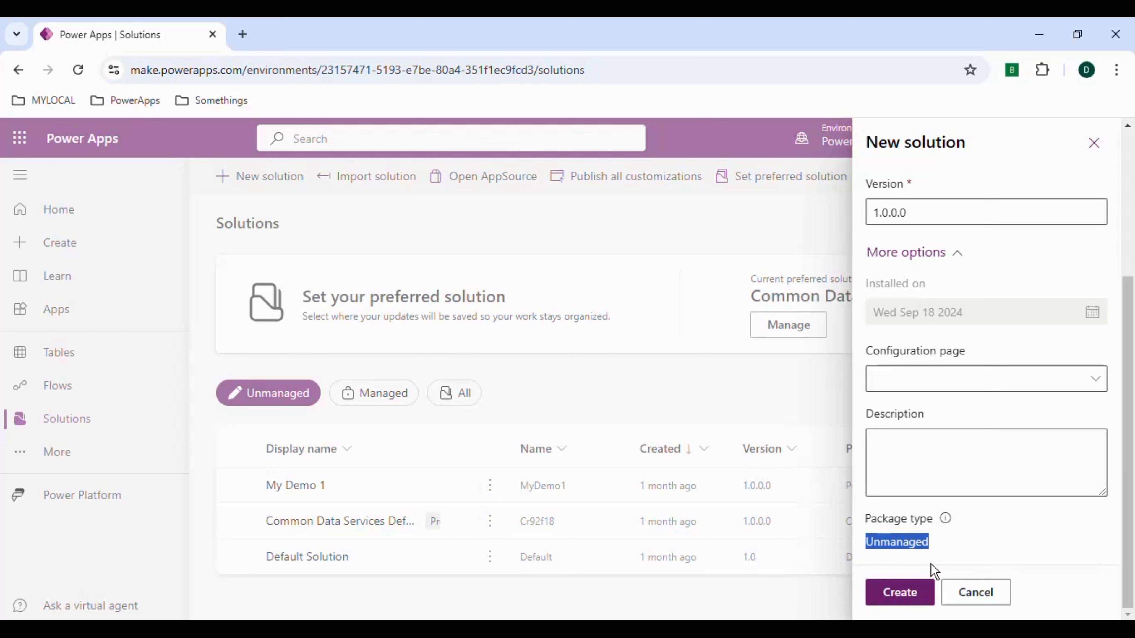
left_click(915, 595)
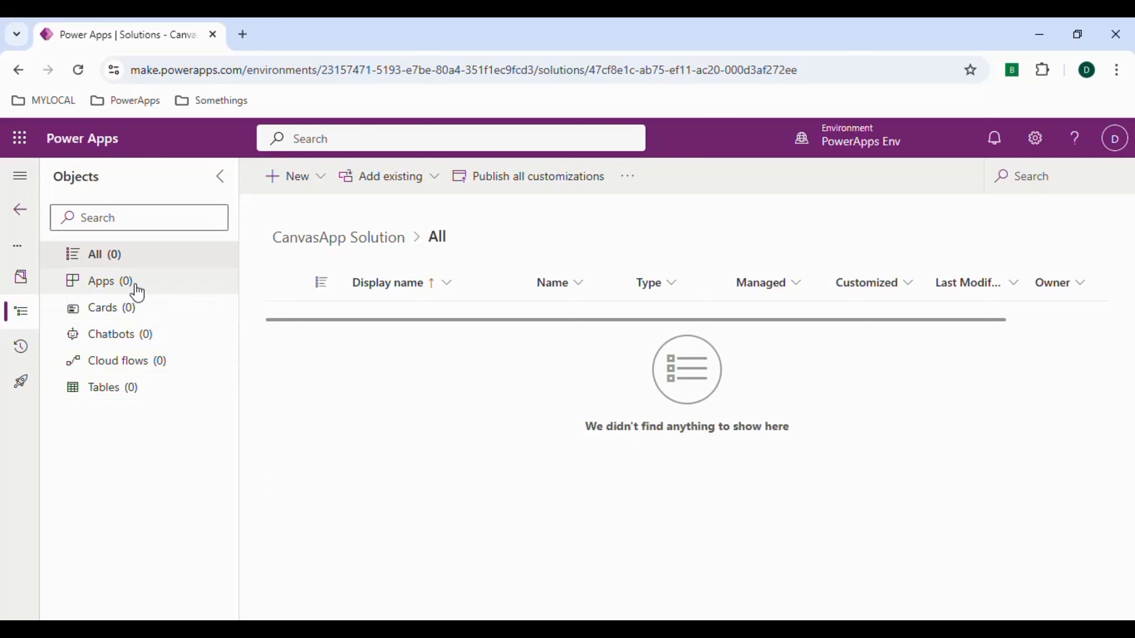
Start a new table in the solution with the display name Product and the description Product Information
left_click(312, 193)
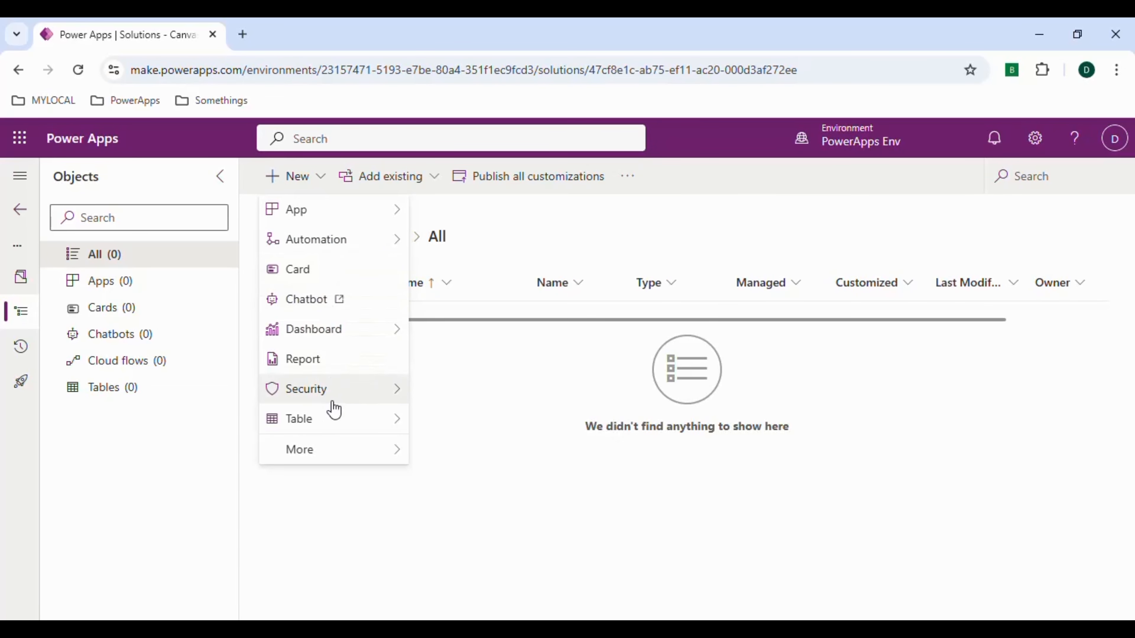
left_click(332, 420)
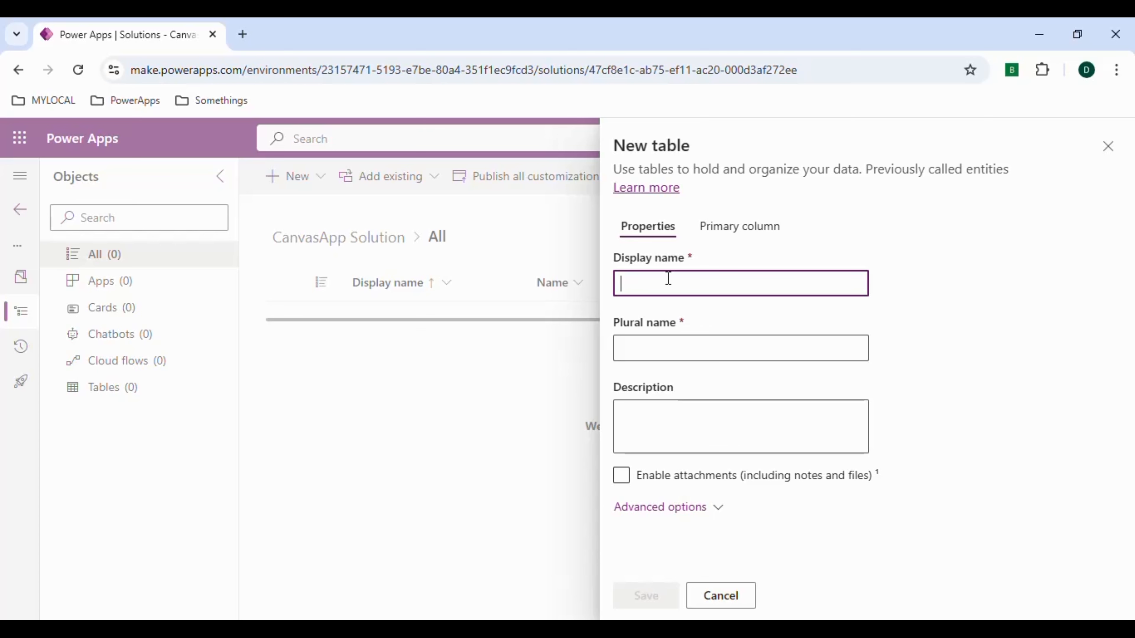
type("T")
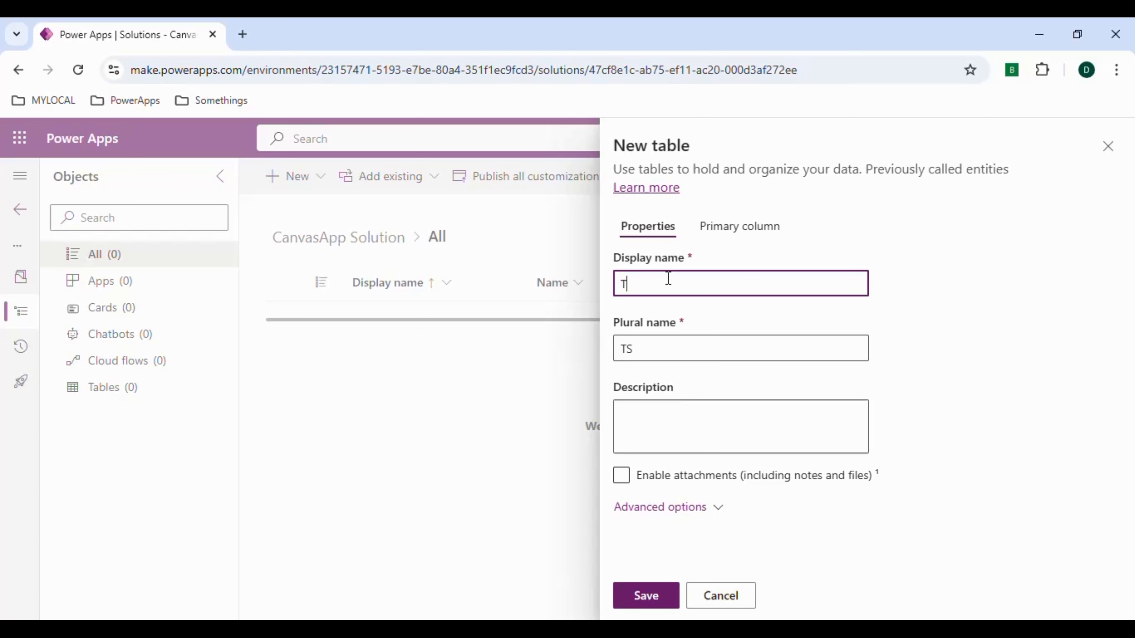
key("BackSpace")
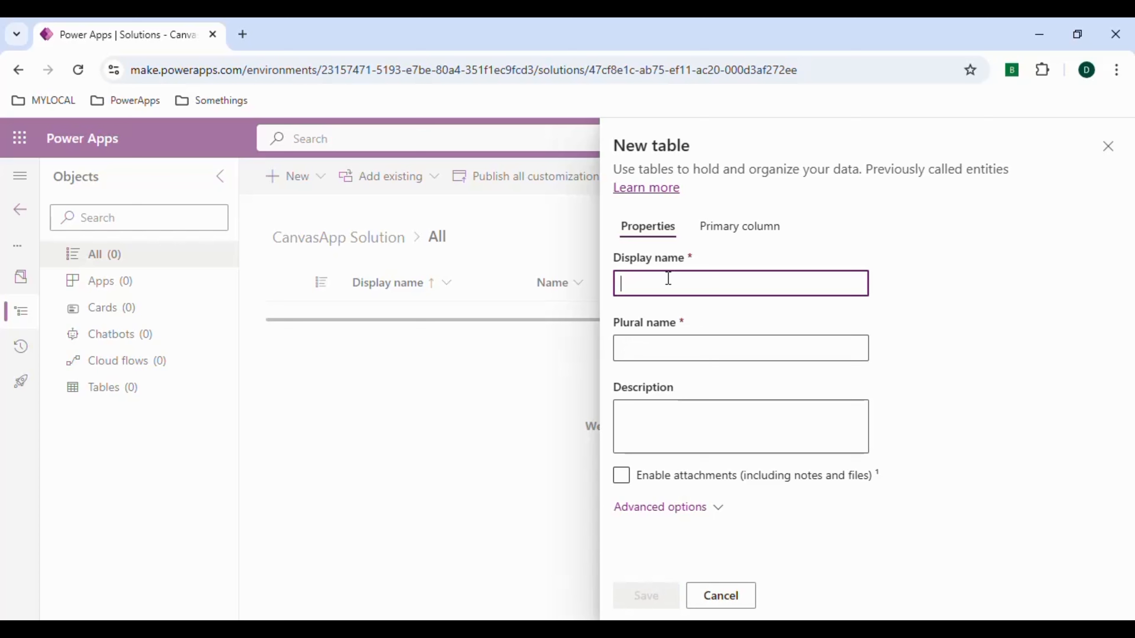
type("Product")
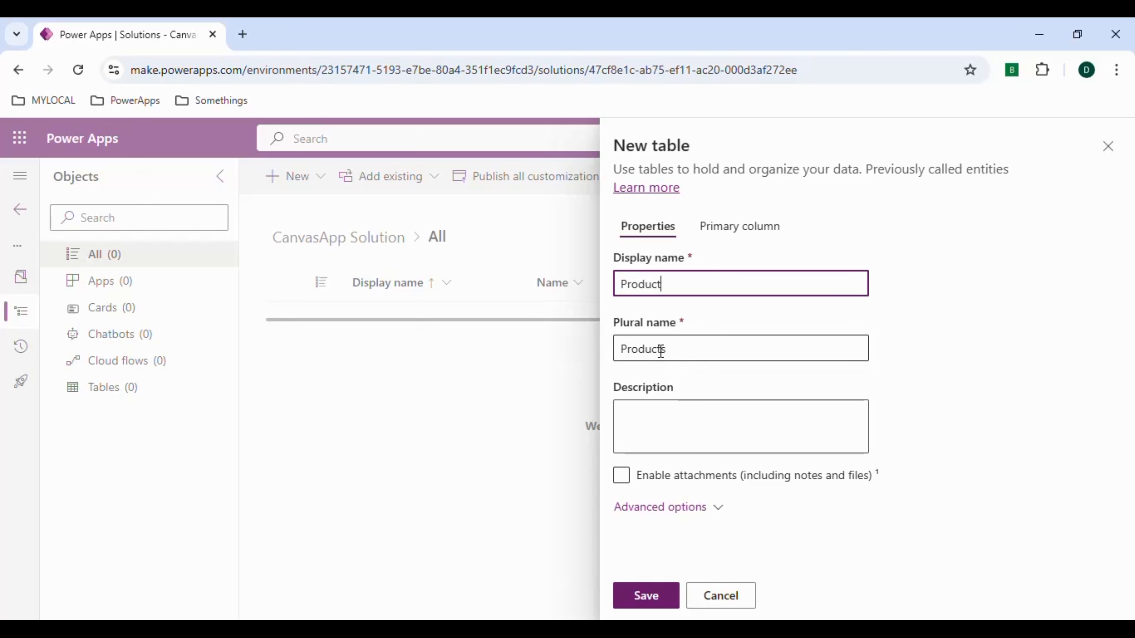
left_click(651, 437)
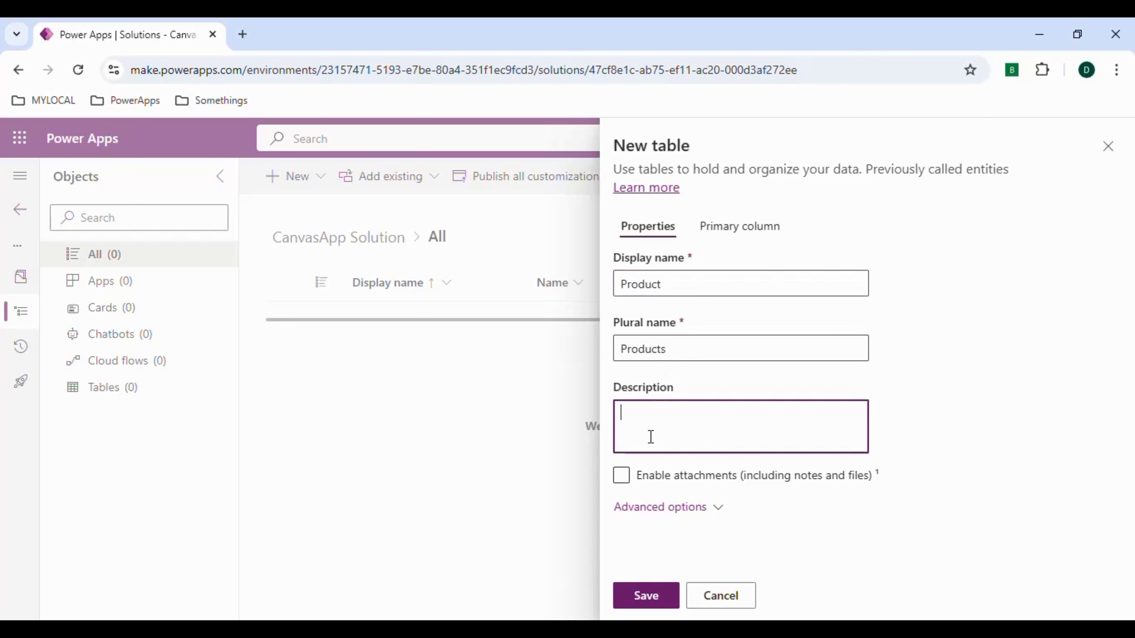
type("Product Information")
Expand the Product table's advanced options, check the schema name and choose Standard as the table type
left_click(668, 507)
scroll(874, 451, "down", 4)
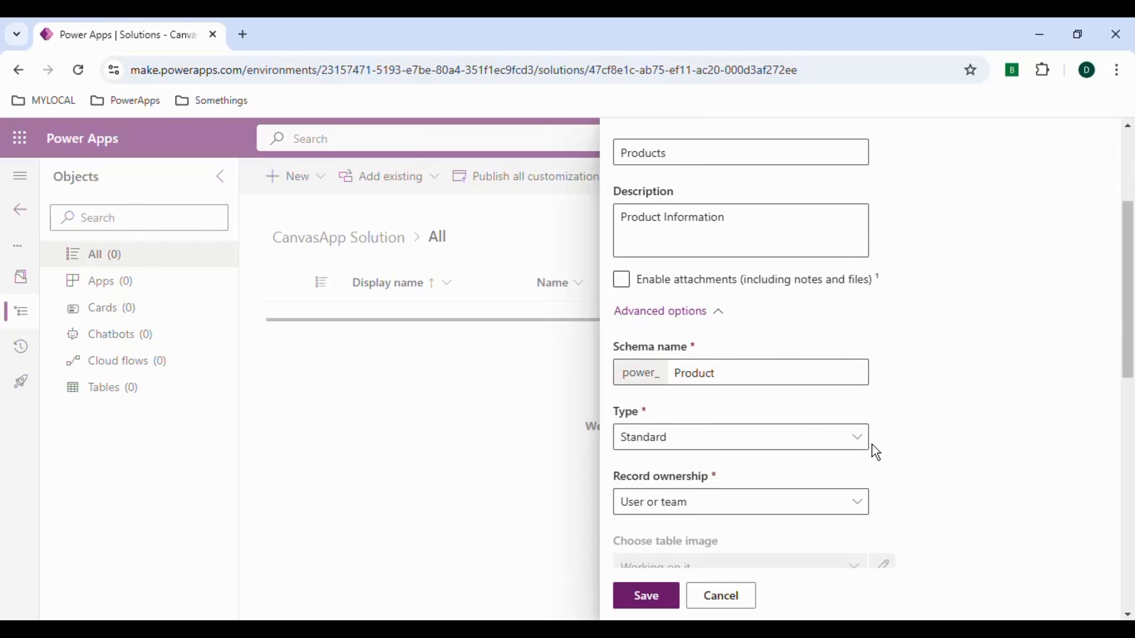
left_click(679, 293)
left_click(763, 294)
scroll(851, 351, "down", 2)
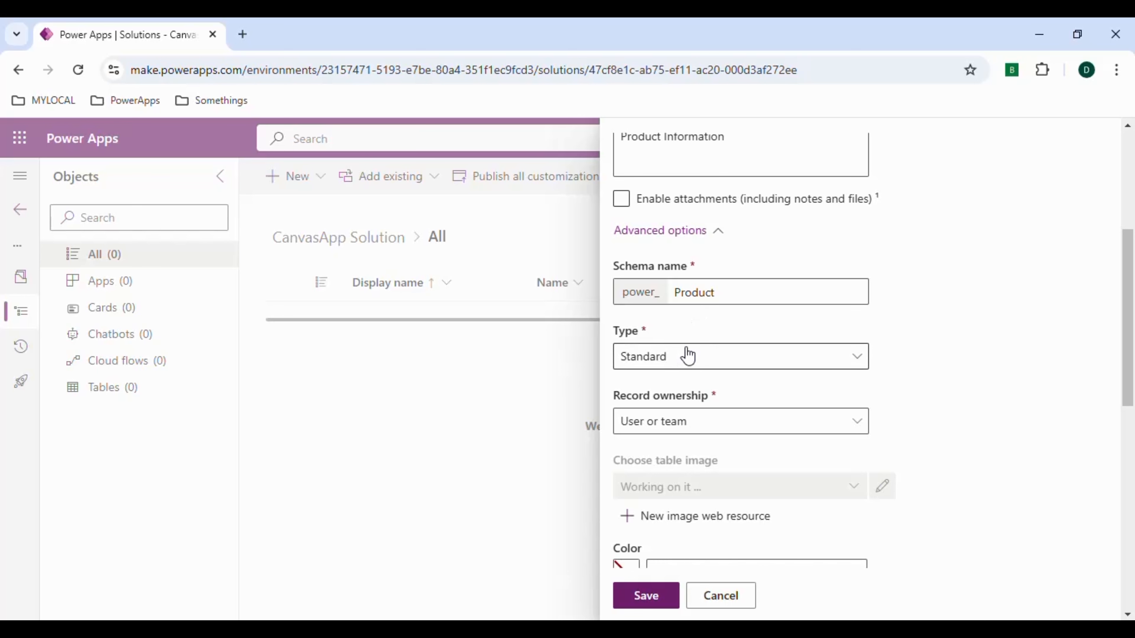
scroll(685, 355, "down", 1)
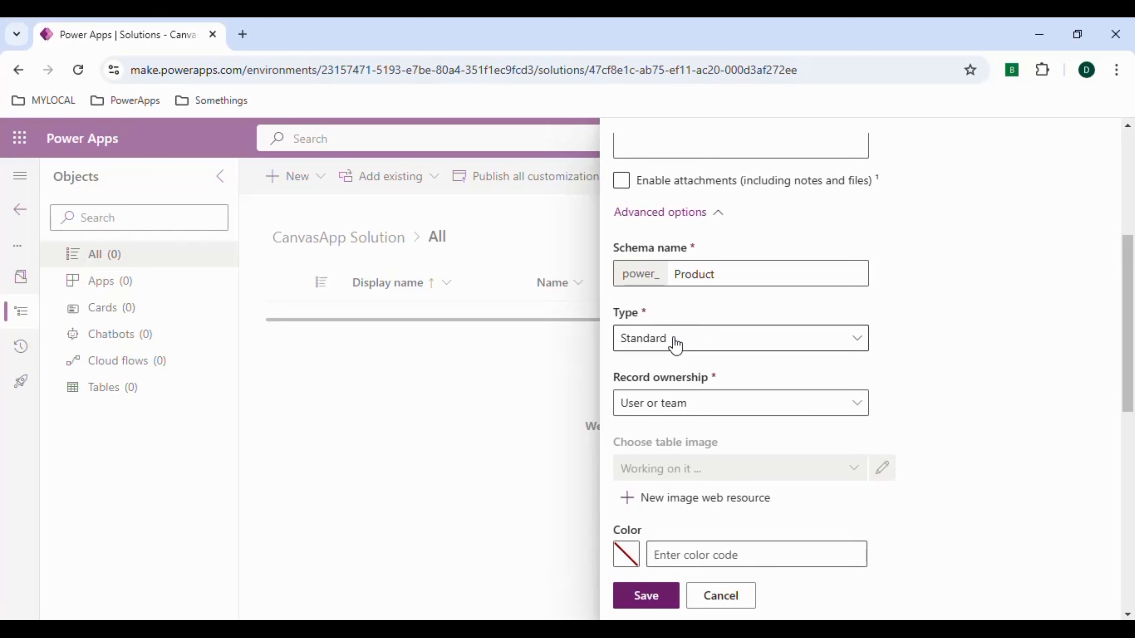
left_click(675, 344)
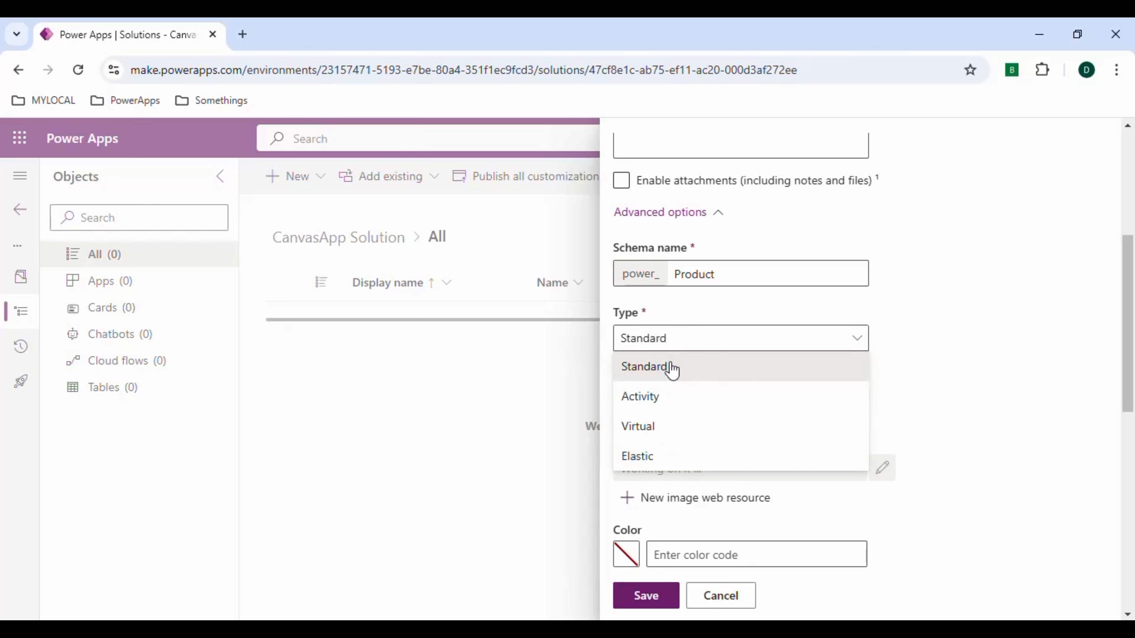
left_click(670, 369)
scroll(723, 353, "down", 1)
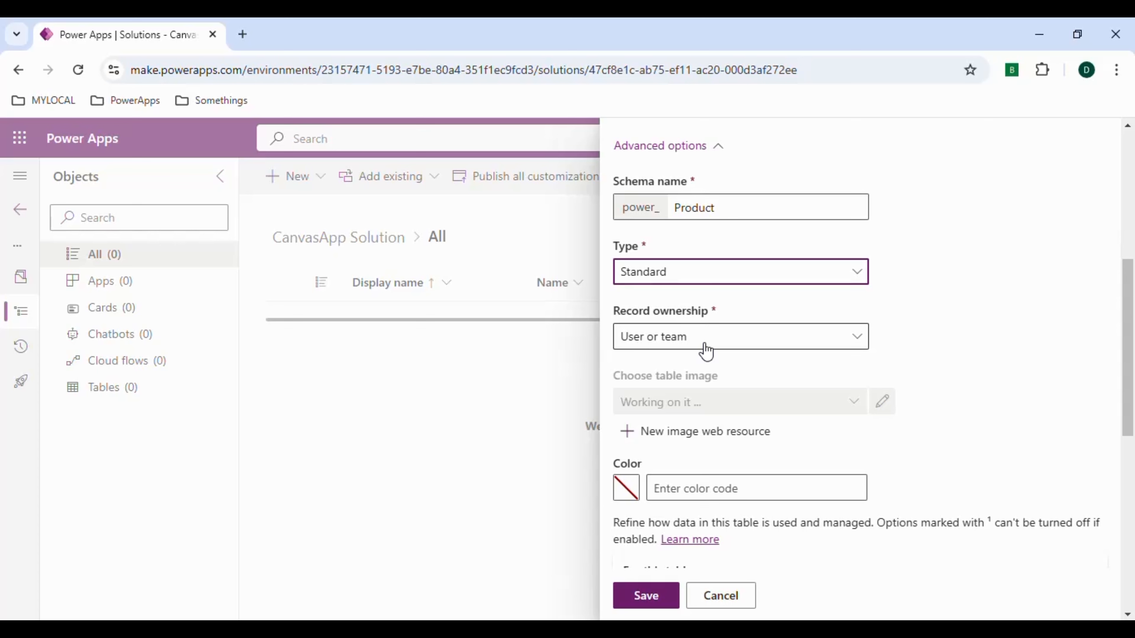
Examine the record ownership choices and the remaining advanced options for the table, its usage and its rows
left_click(705, 331)
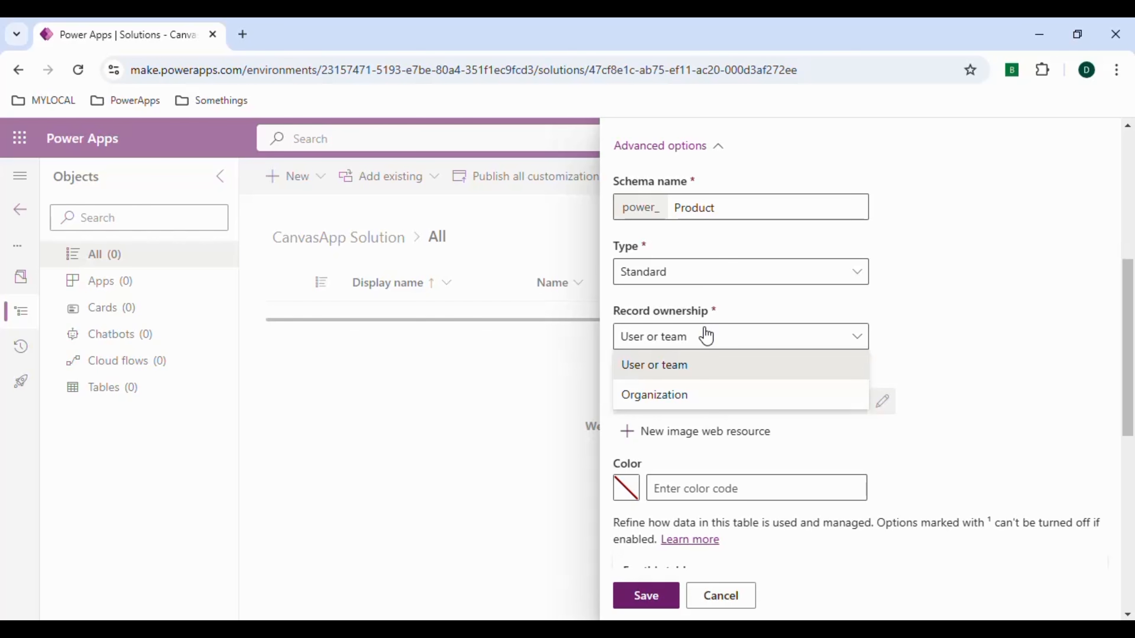
left_click(928, 341)
scroll(928, 341, "down", 3)
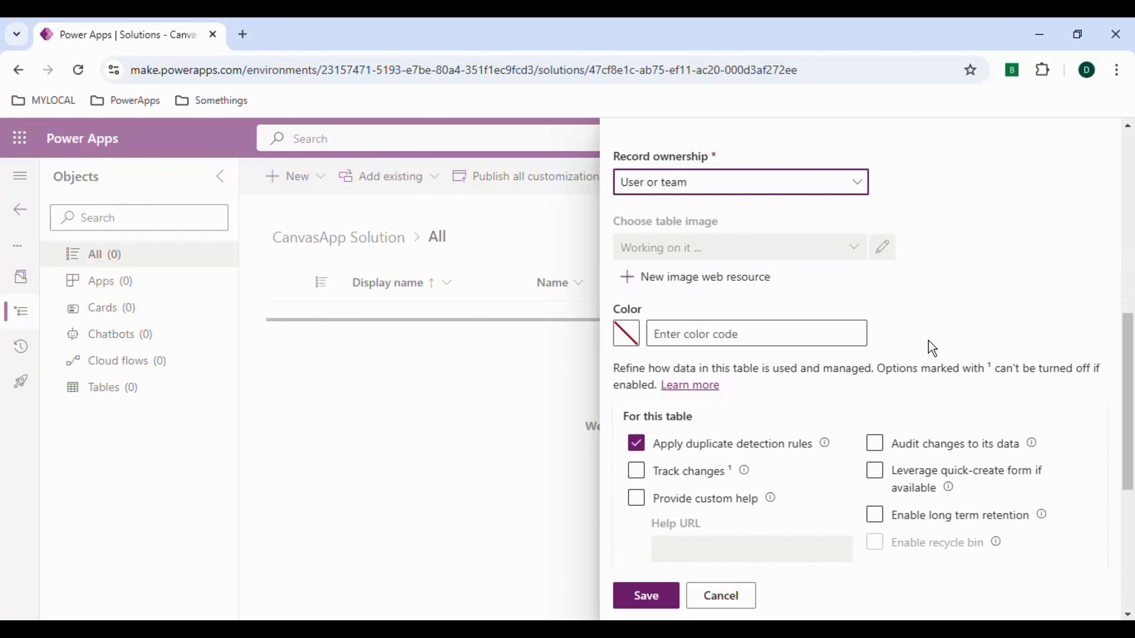
scroll(931, 348, "down", 2)
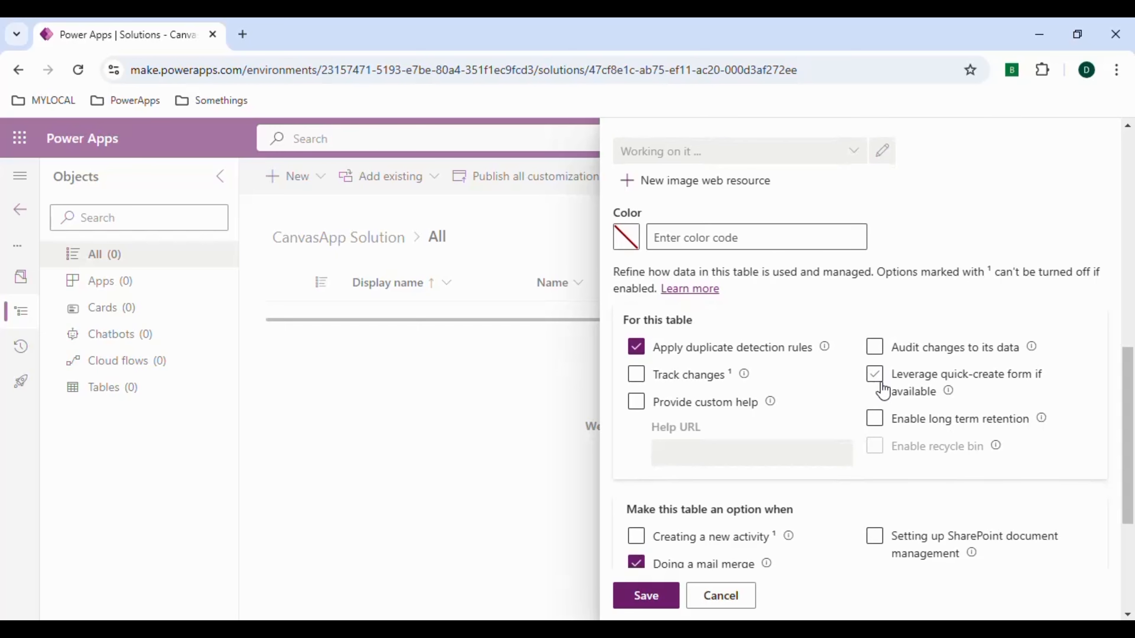
scroll(945, 385, "down", 2)
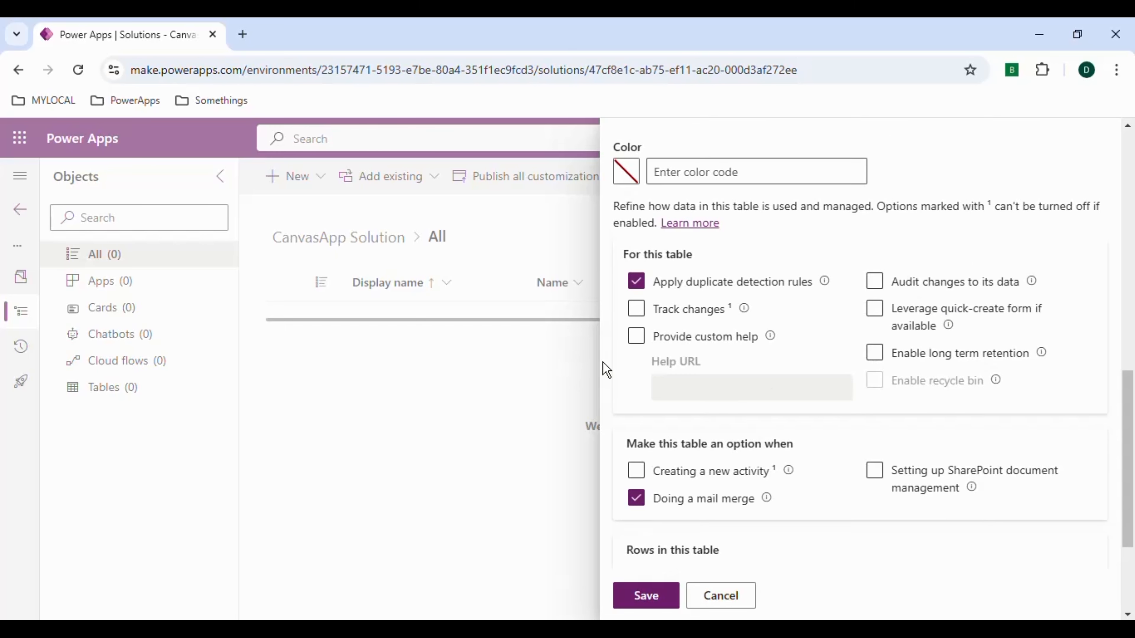
scroll(638, 460, "down", 1)
scroll(638, 465, "down", 1)
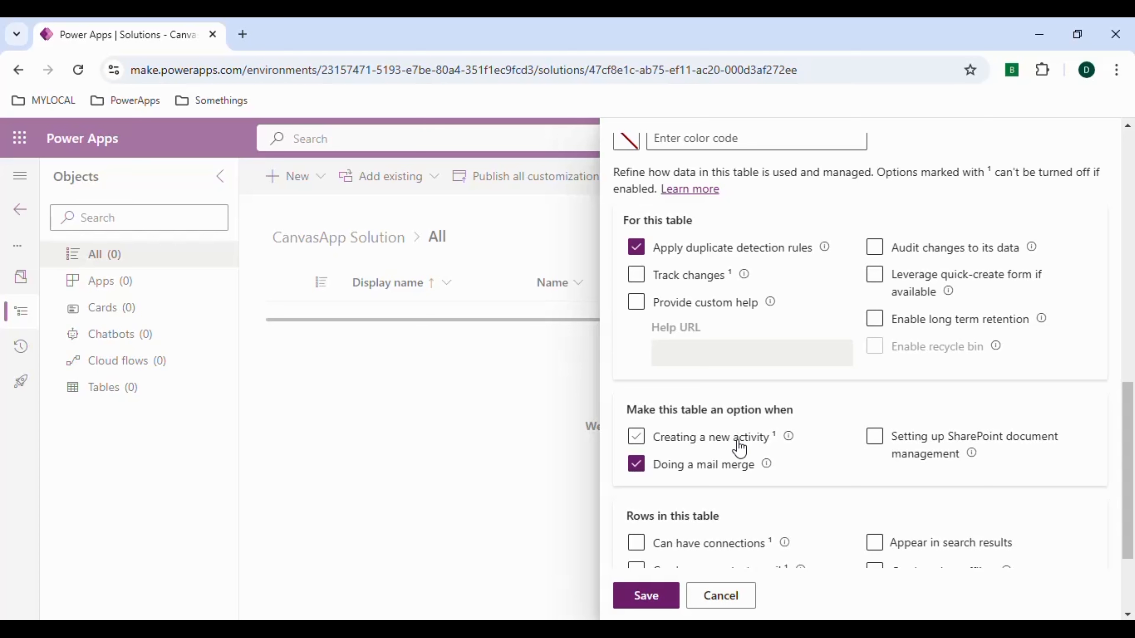
scroll(738, 448, "down", 3)
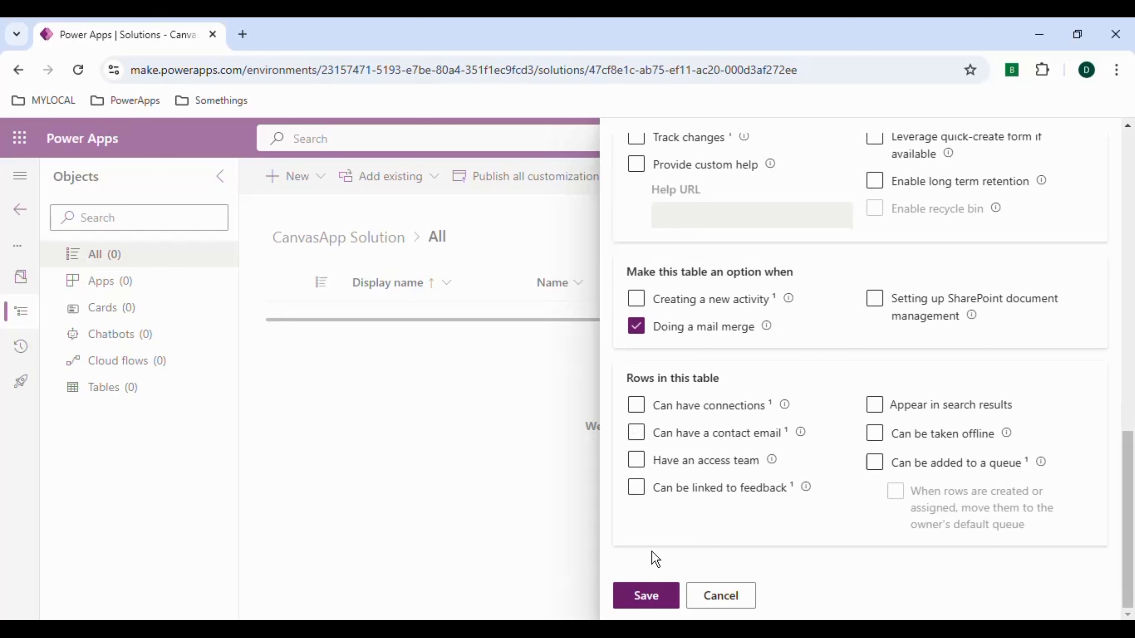
scroll(715, 460, "up", 15)
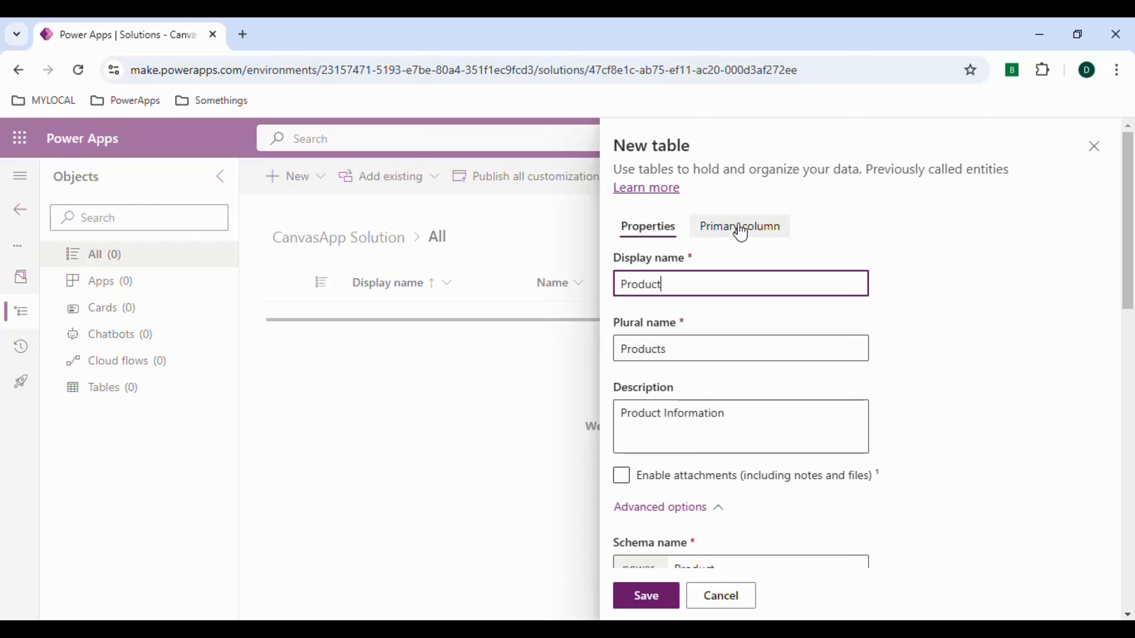
Set the display name of the table's primary column to Product ID
left_click(739, 229)
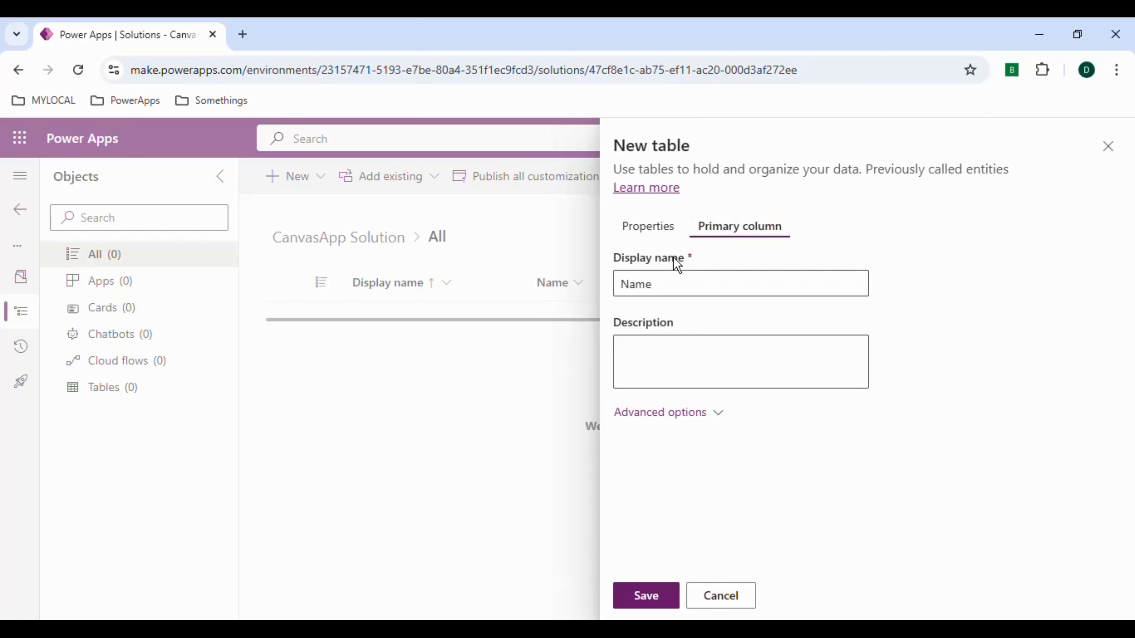
left_click_drag(662, 283, 617, 284)
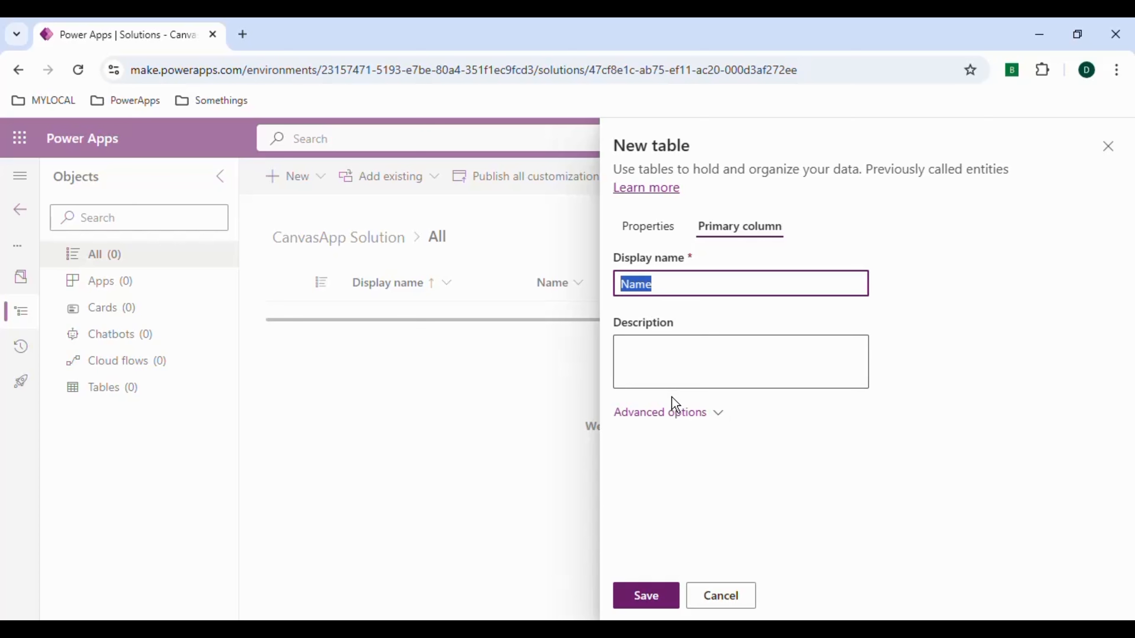
key("BackSpace")
type("Produc")
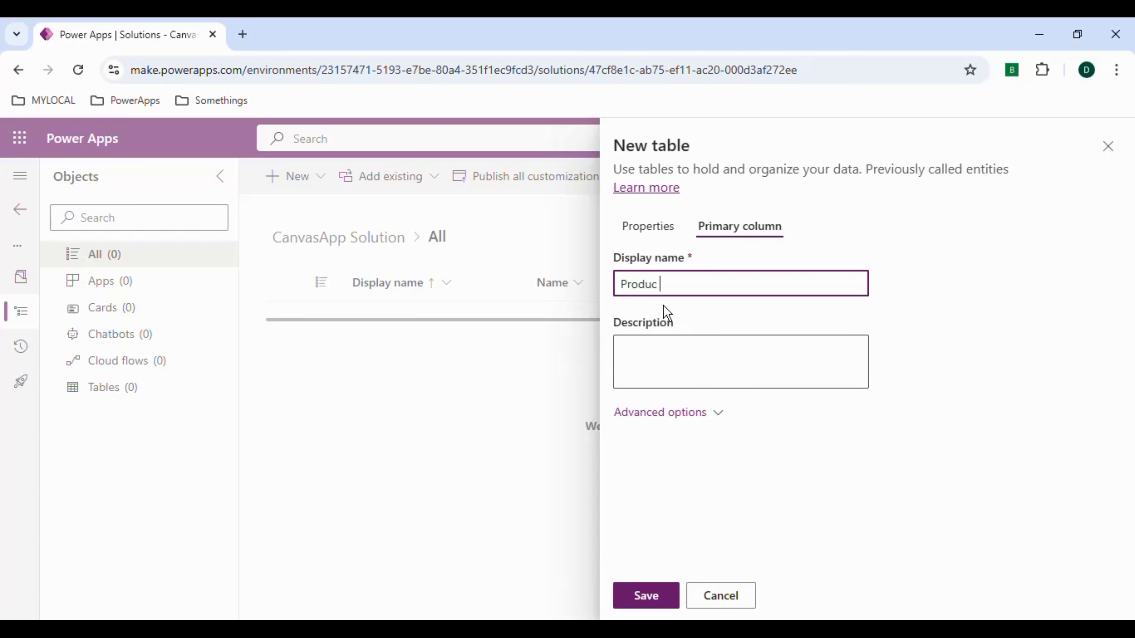
type("t ID")
Expand the primary column's advanced options, set its column requirement to Optional and try to save the new table
left_click(671, 416)
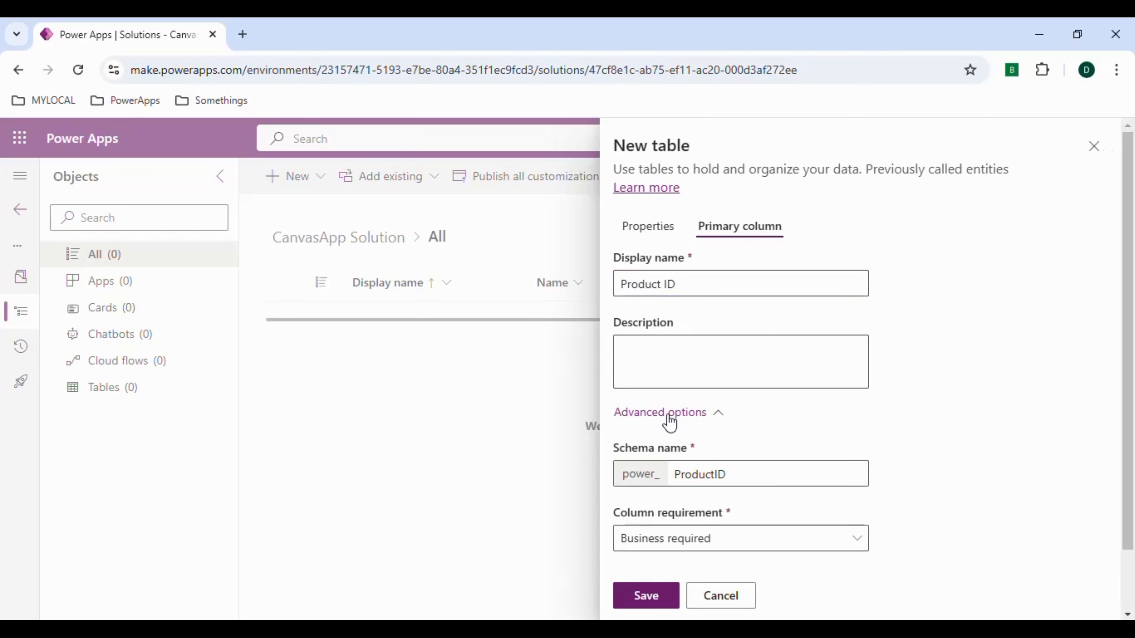
scroll(788, 411, "down", 2)
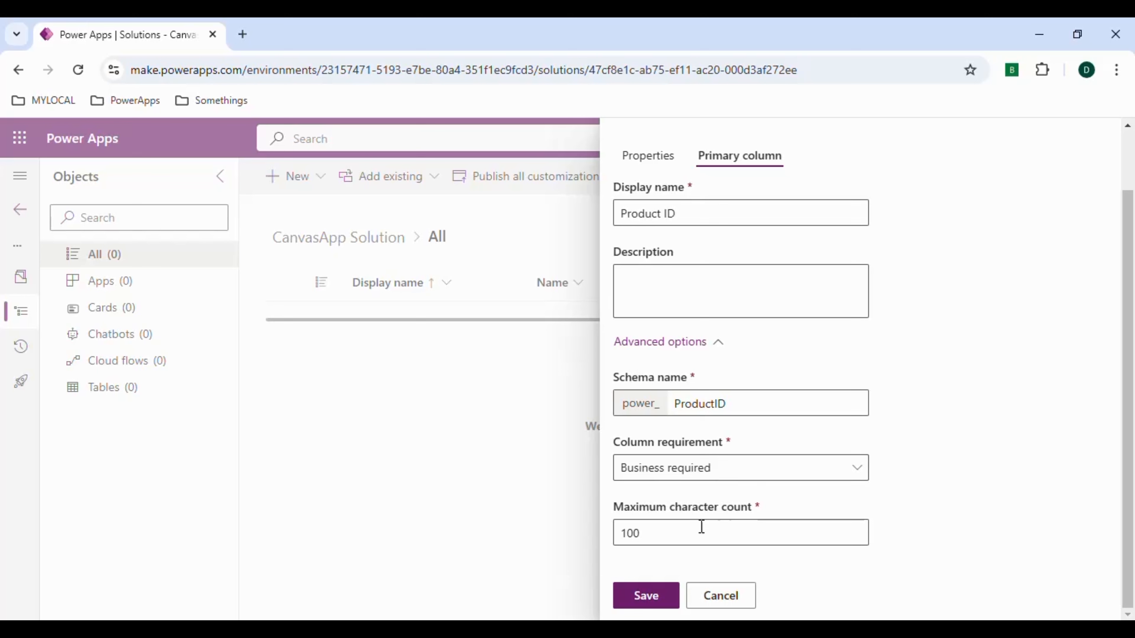
left_click(747, 468)
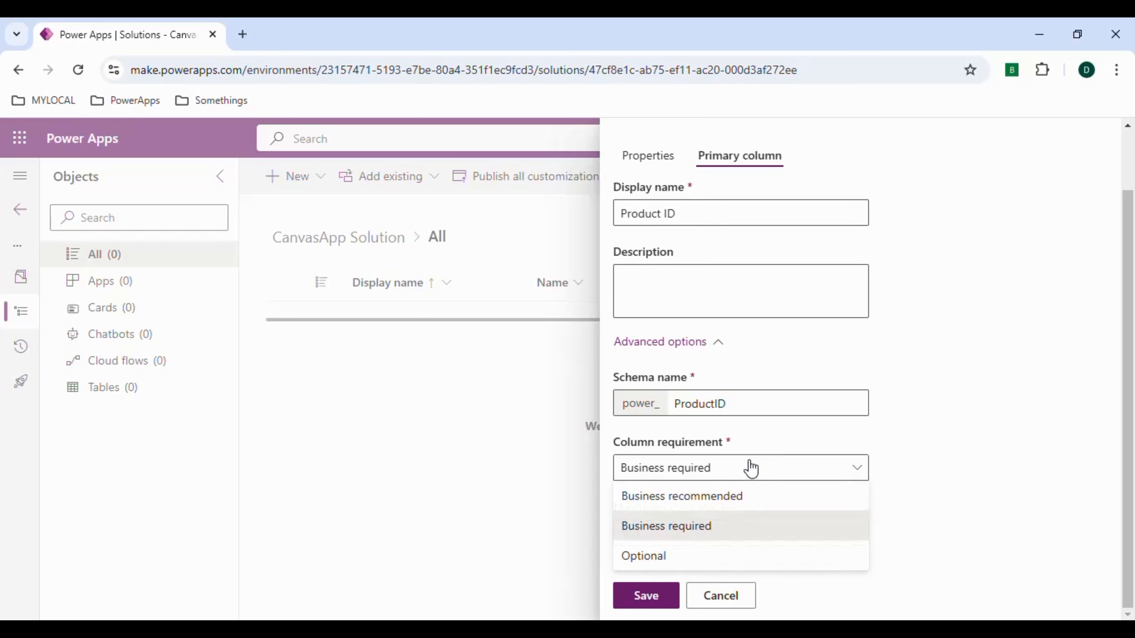
left_click(662, 557)
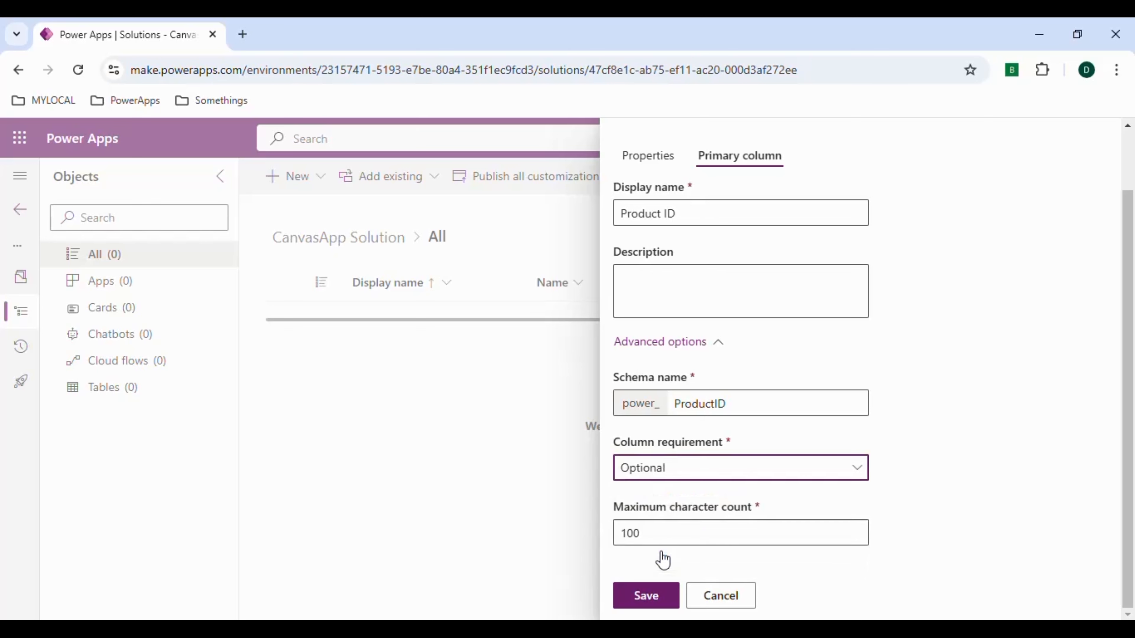
left_click_drag(679, 537, 601, 526)
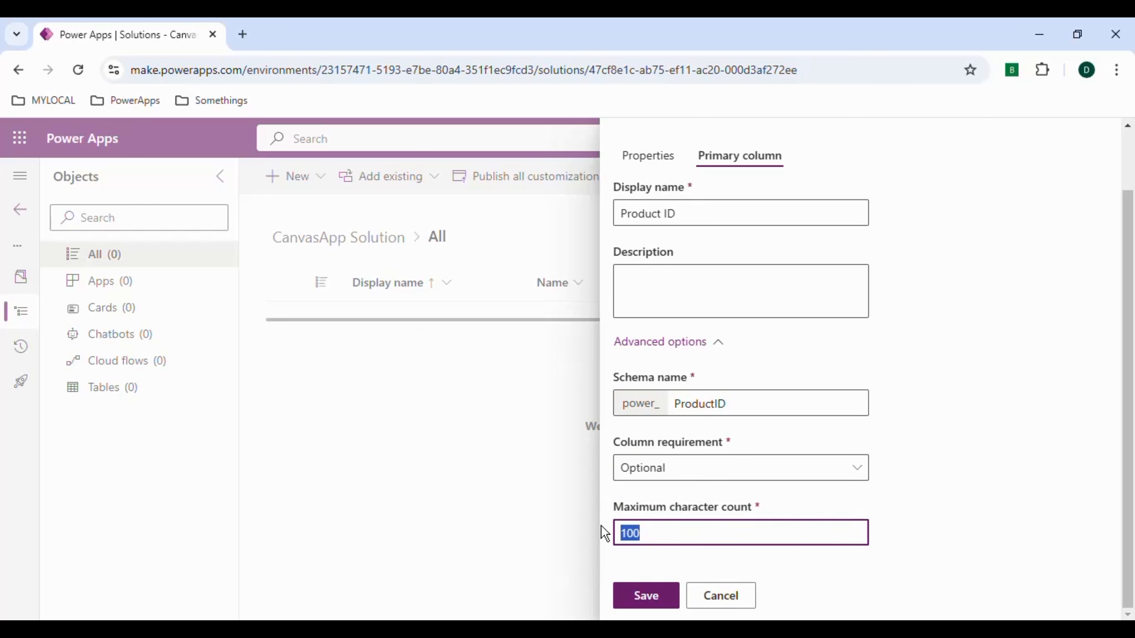
left_click(651, 598)
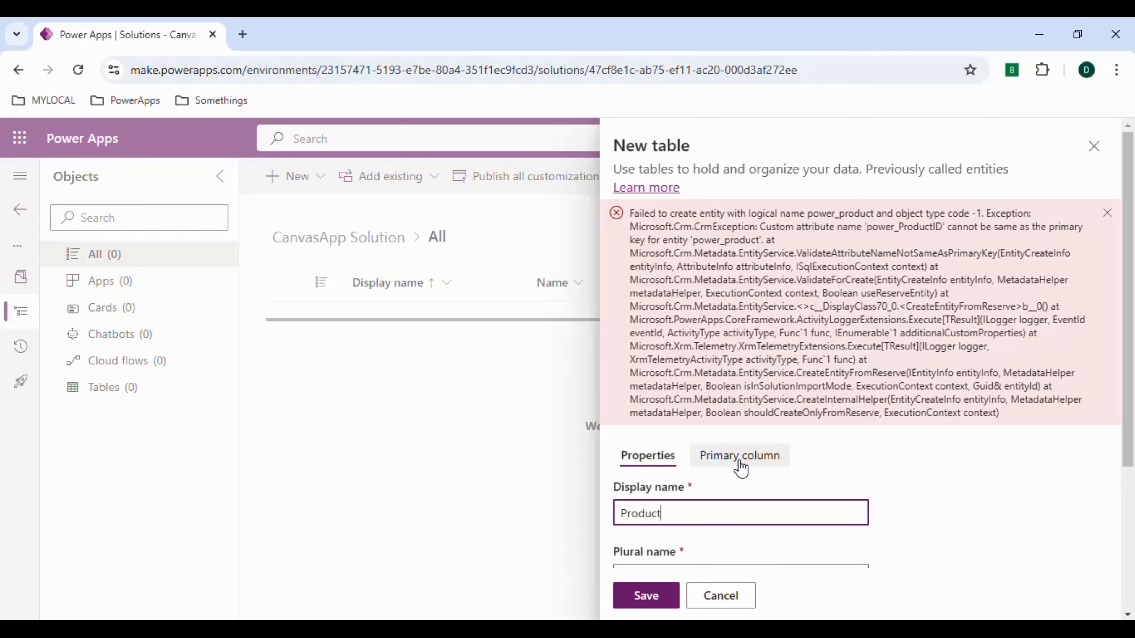
Change the schema name of the Product ID primary column to Product_ID and save the table
left_click(739, 462)
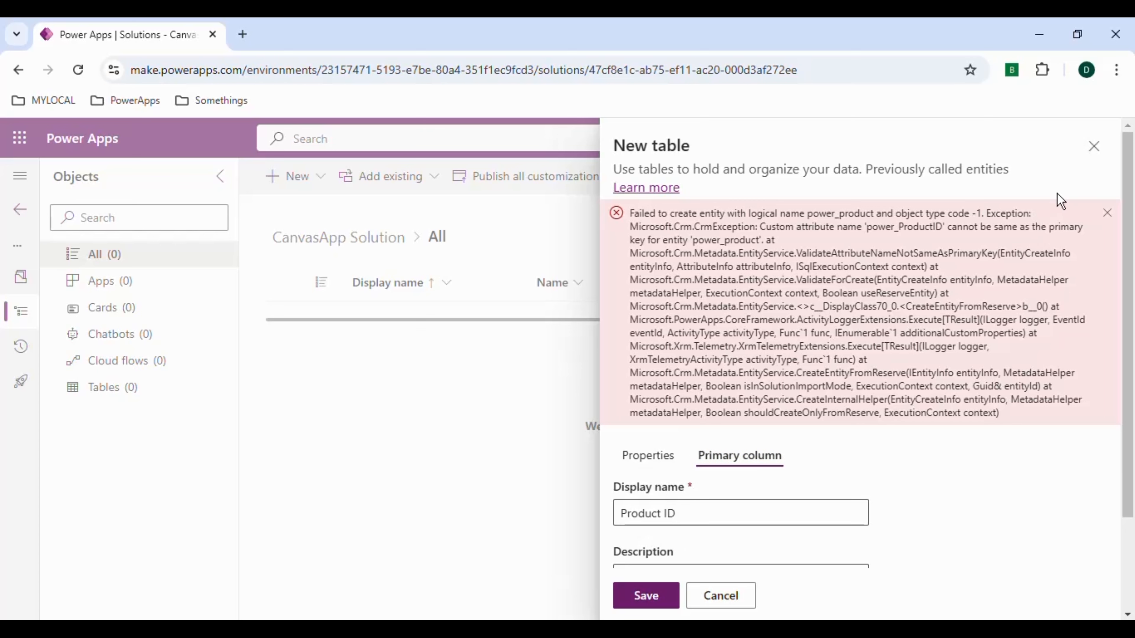
scroll(855, 429, "down", 2)
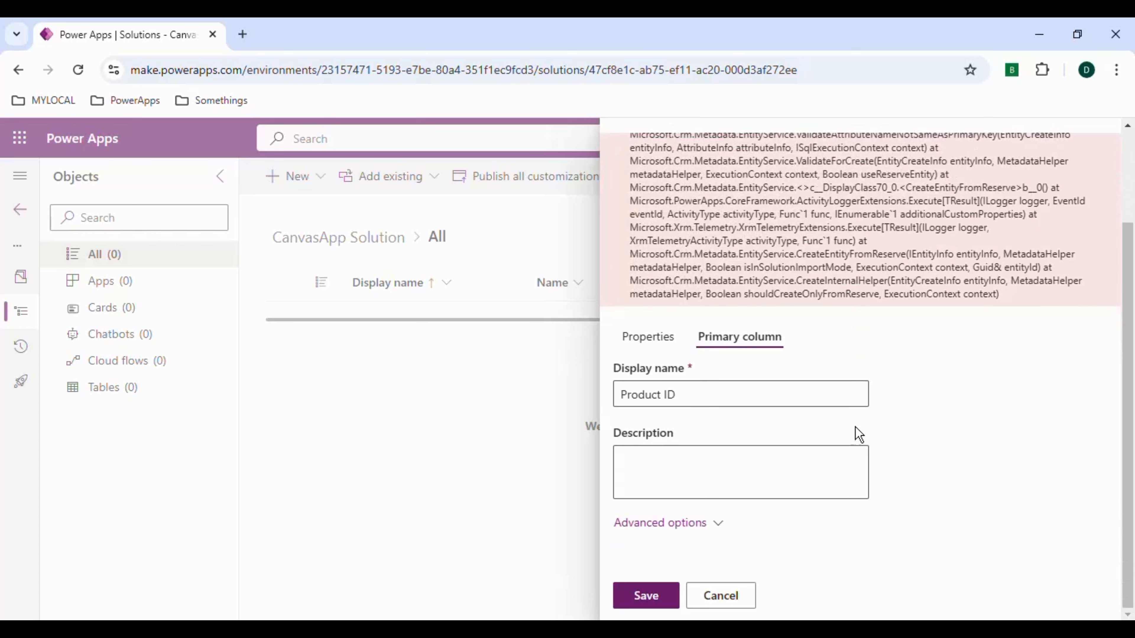
left_click(684, 524)
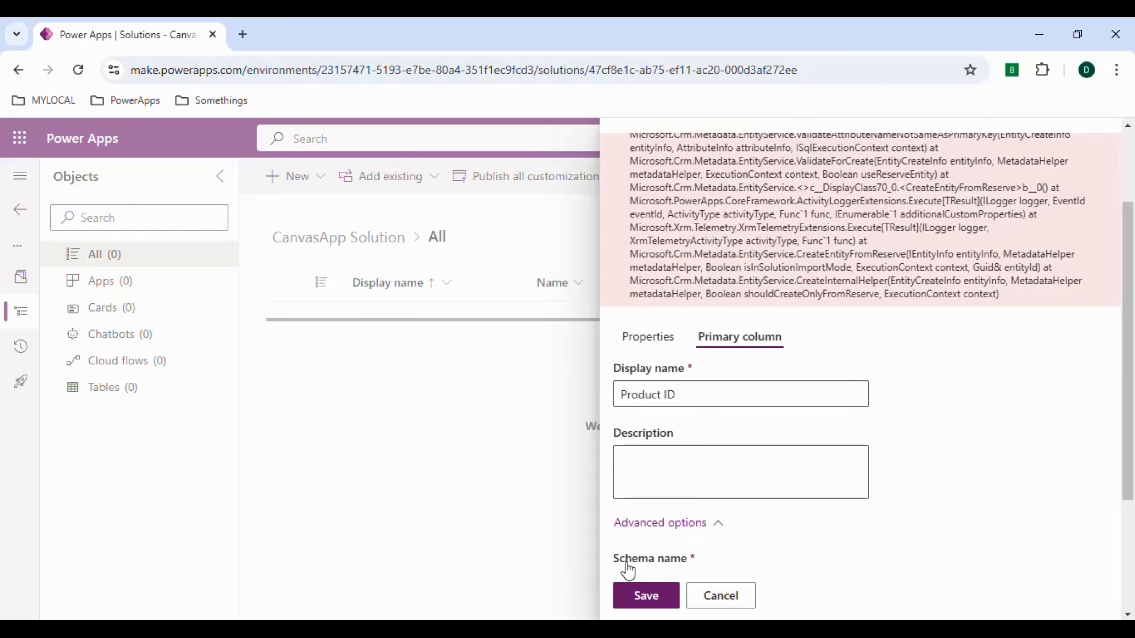
scroll(625, 565, "down", 3)
left_click(736, 410)
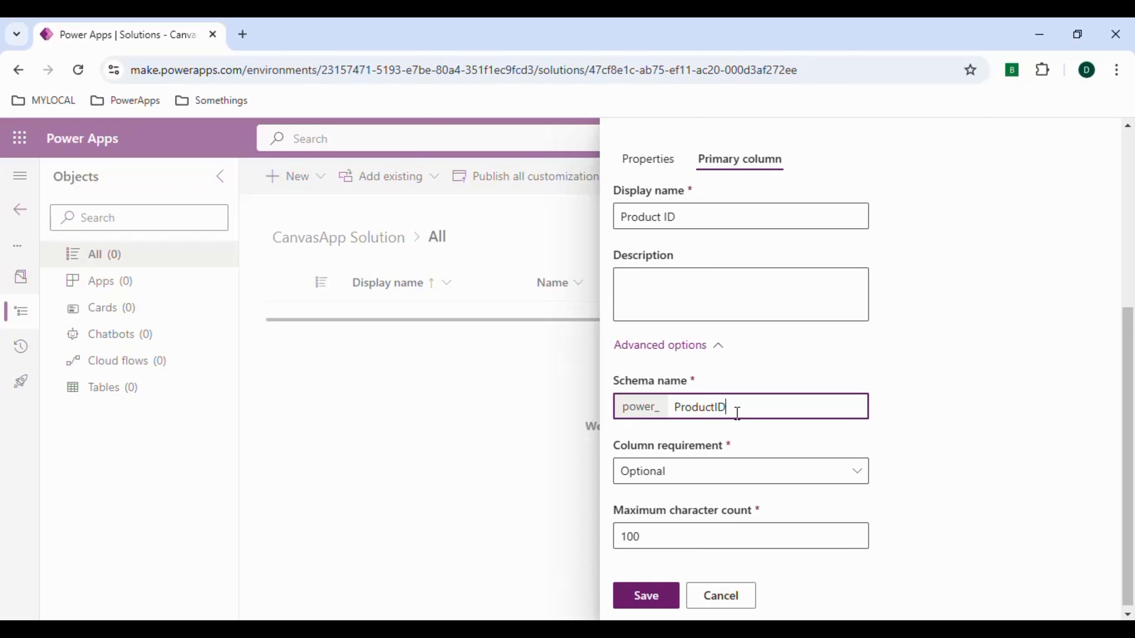
key("BackSpace")
type("_ID")
left_click(648, 597)
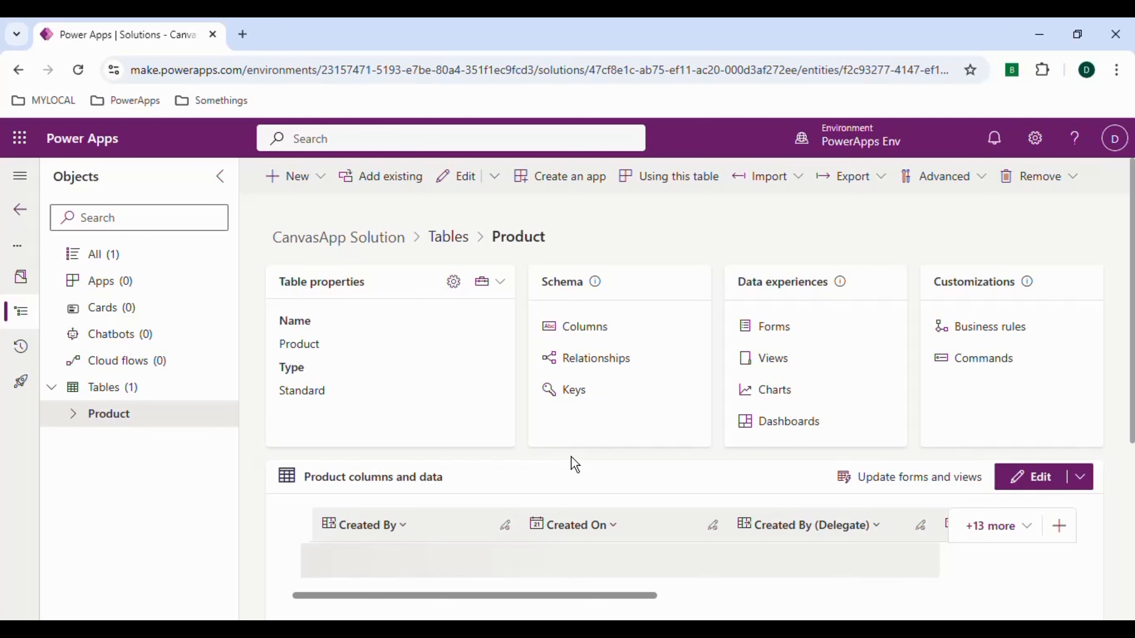
Examine the Product table's full list of columns, including the Product ID primary name column and the system columns
left_click(560, 328)
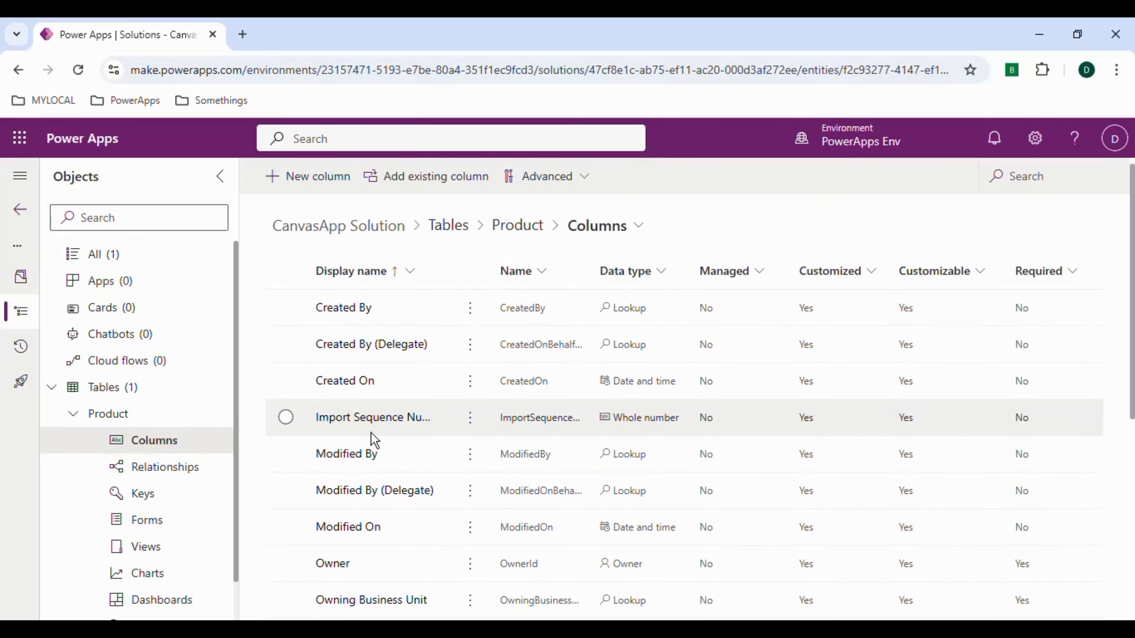
scroll(371, 433, "down", 8)
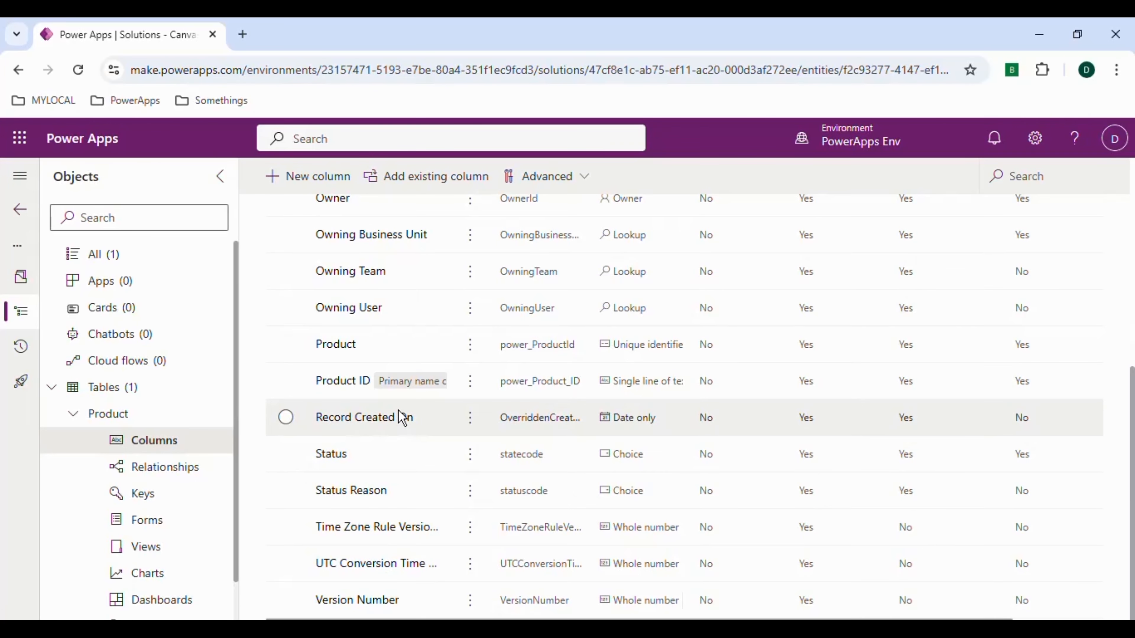
scroll(348, 415, "up", 8)
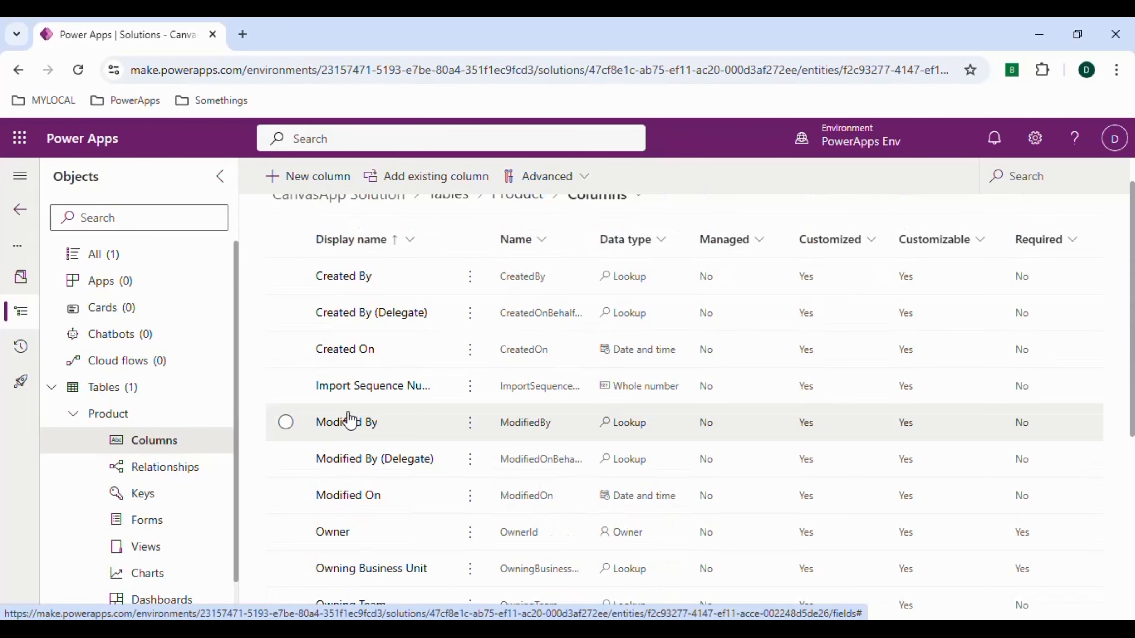
scroll(583, 326, "up", 1)
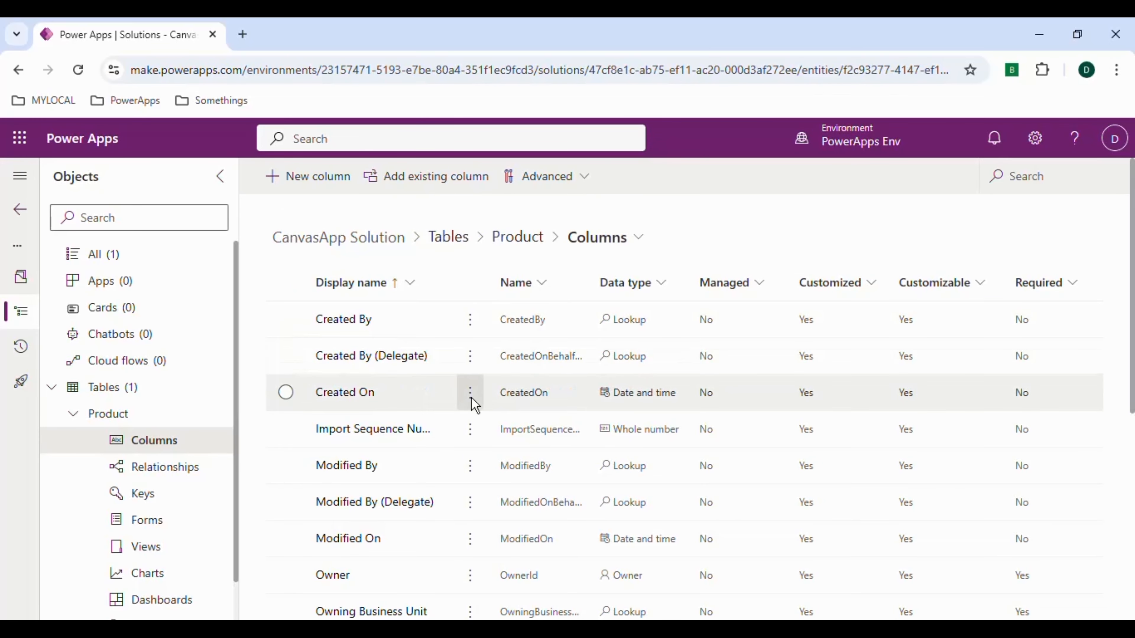
scroll(471, 404, "down", 2)
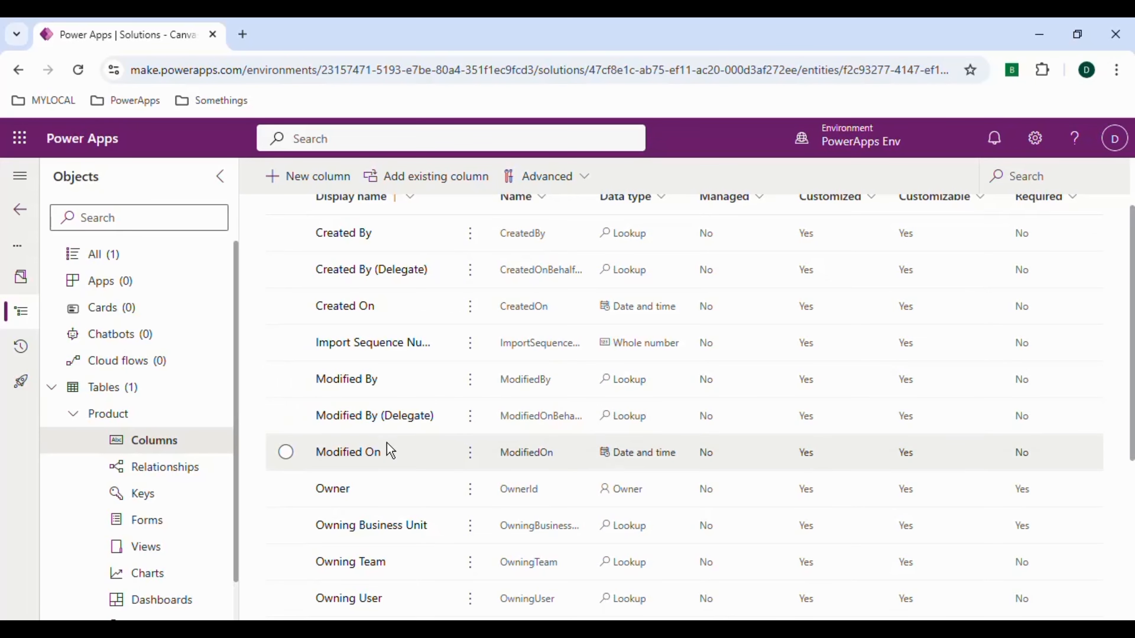
scroll(390, 449, "down", 5)
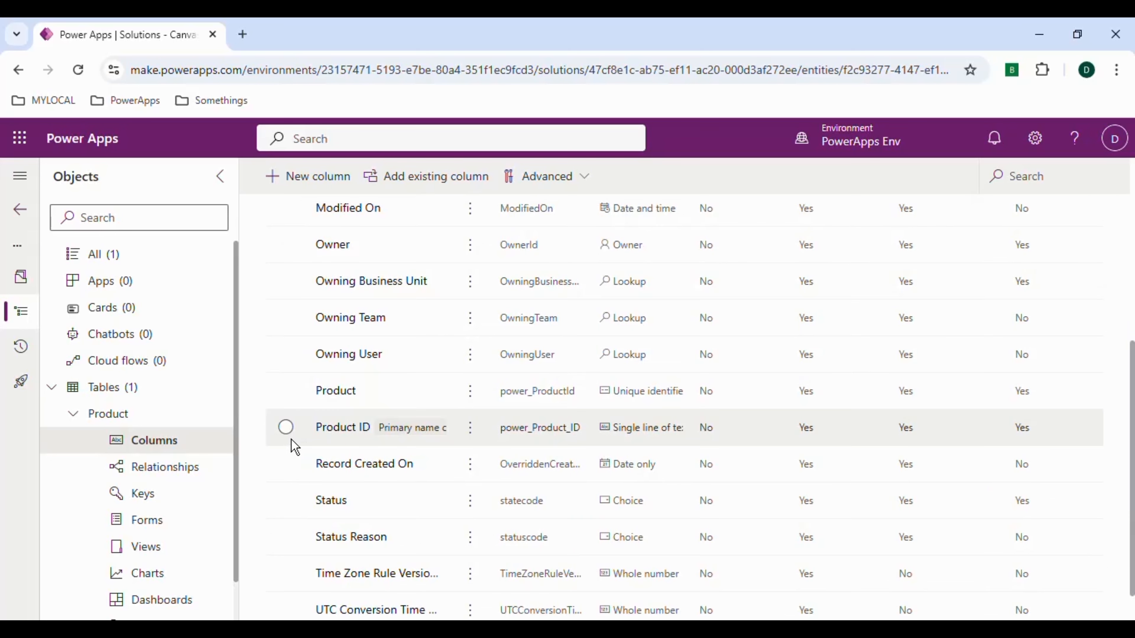
left_click(287, 428)
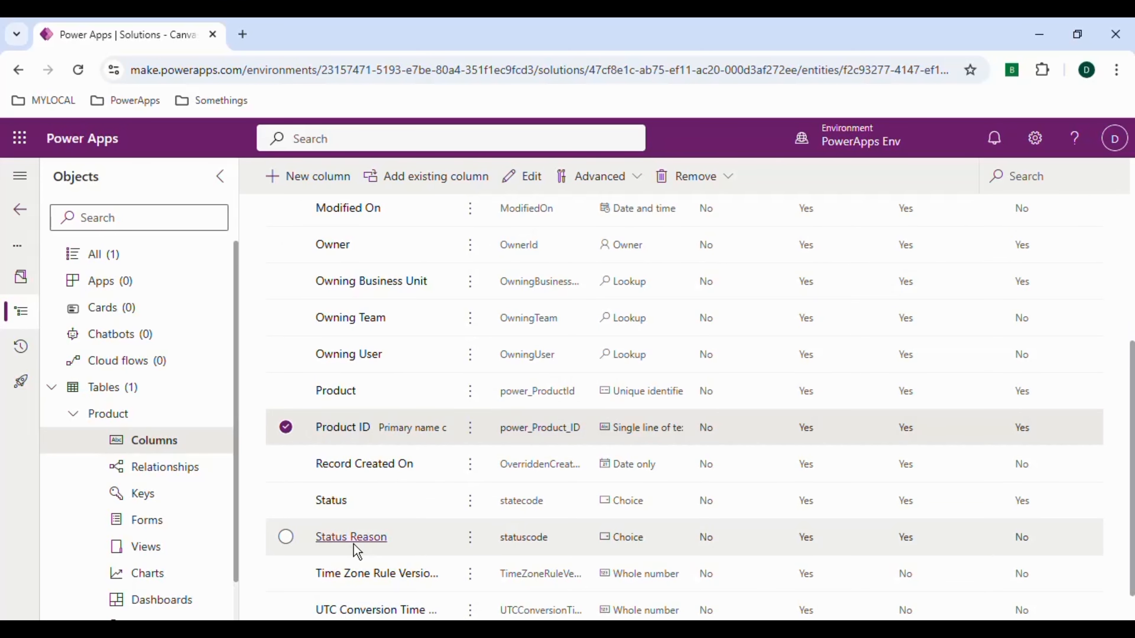
scroll(353, 545, "up", 1)
scroll(353, 545, "up", 4)
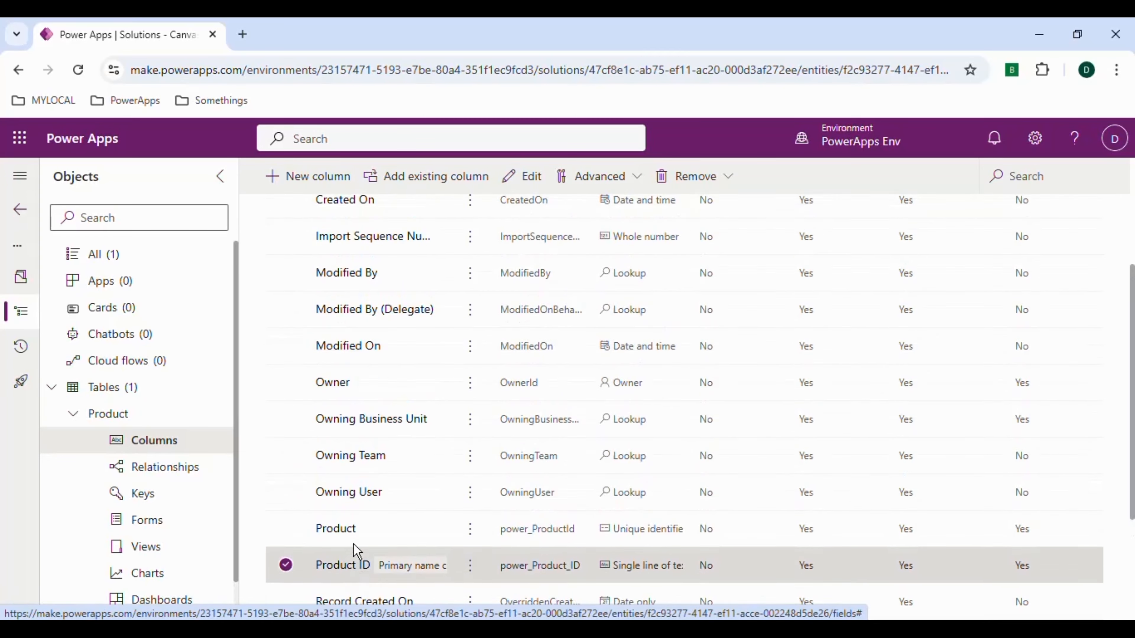
scroll(373, 501, "up", 3)
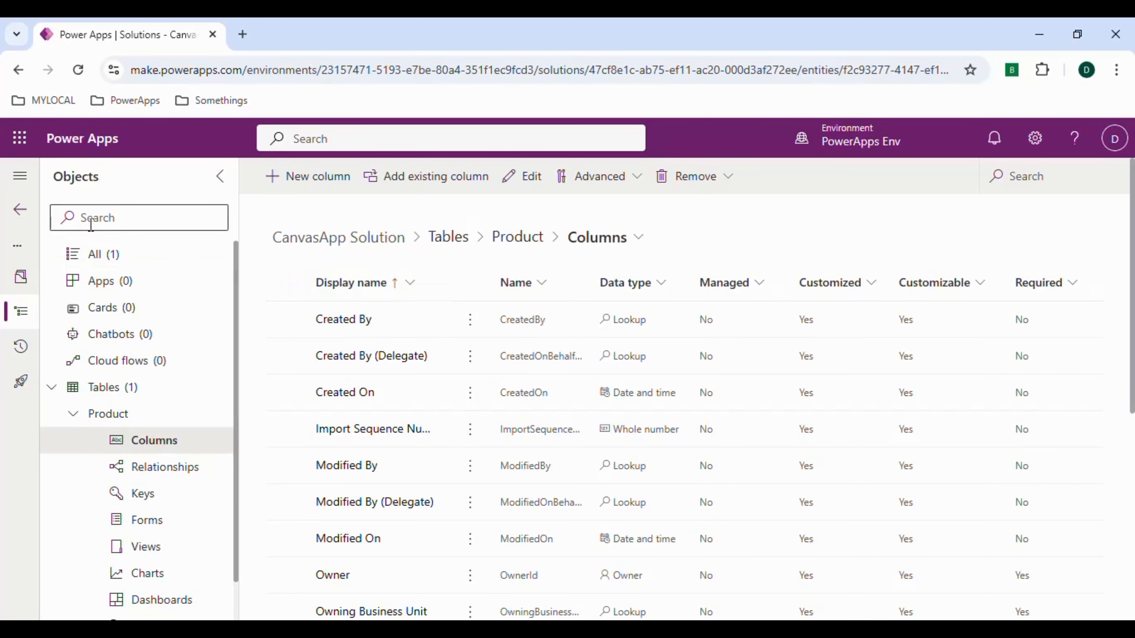
Leave the solution, look up the Product table in the environment's overall table list and select it
left_click(19, 212)
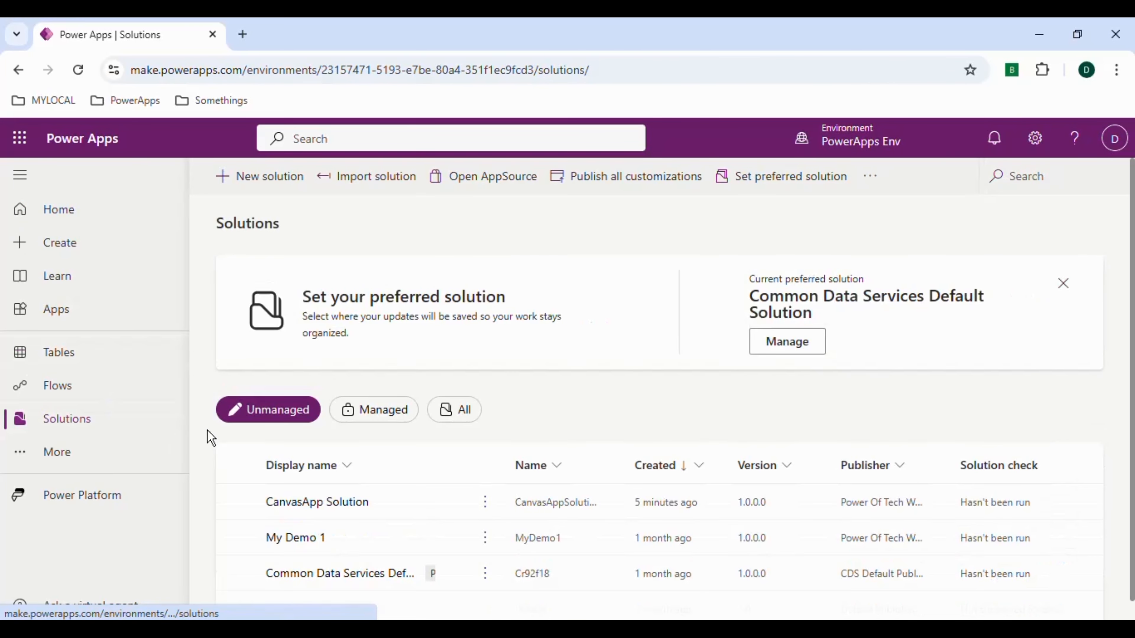
left_click(74, 357)
scroll(705, 395, "down", 3)
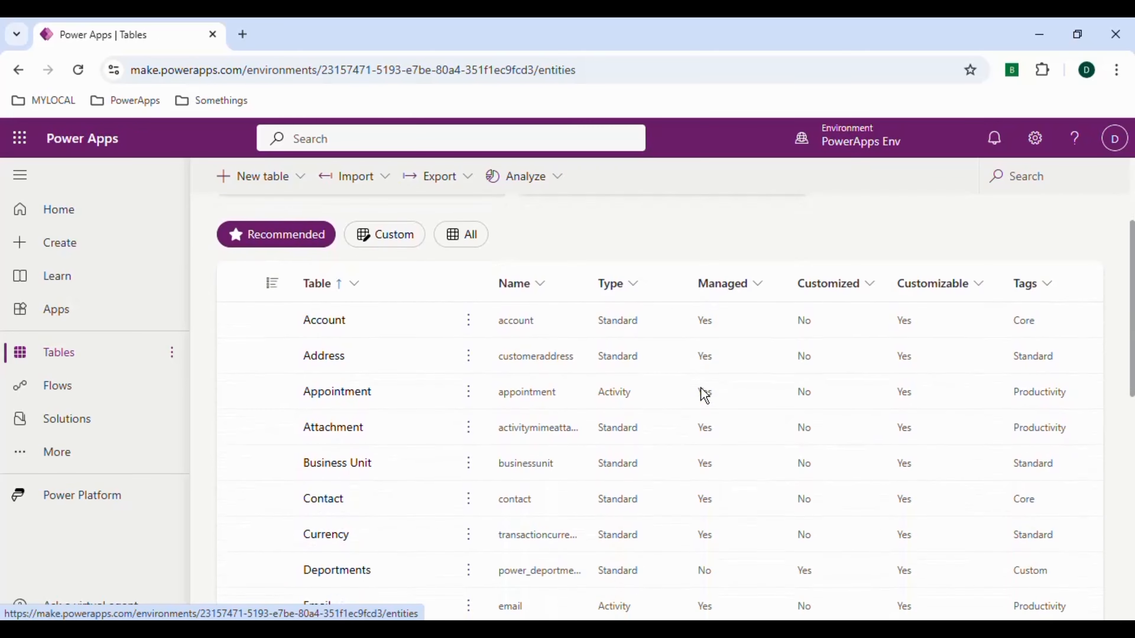
scroll(705, 396, "down", 10)
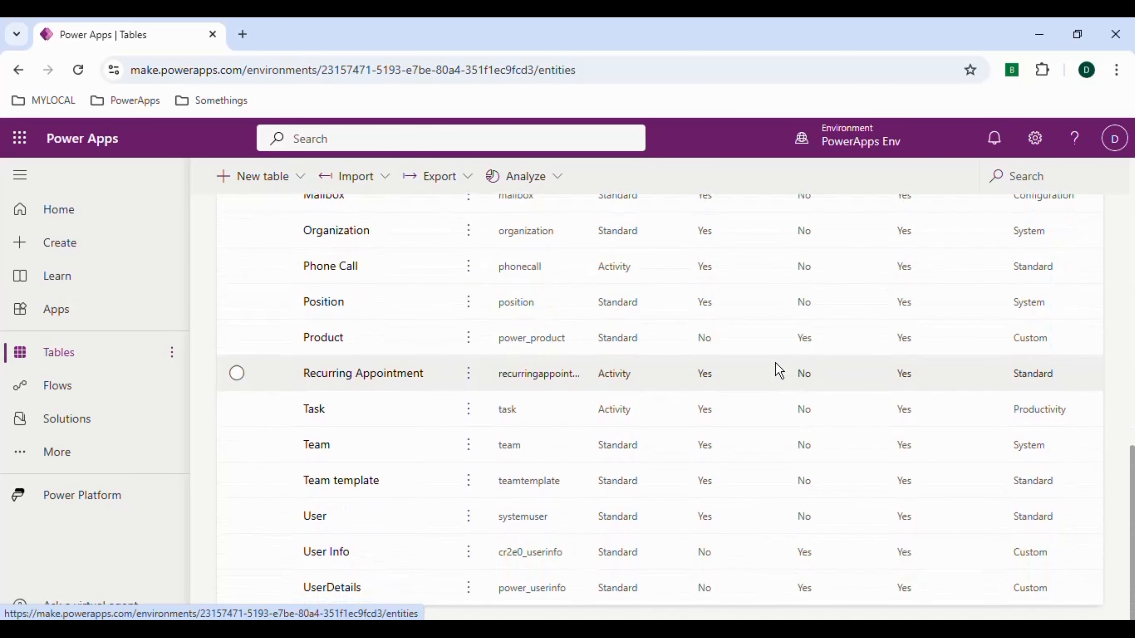
scroll(572, 367, "up", 1)
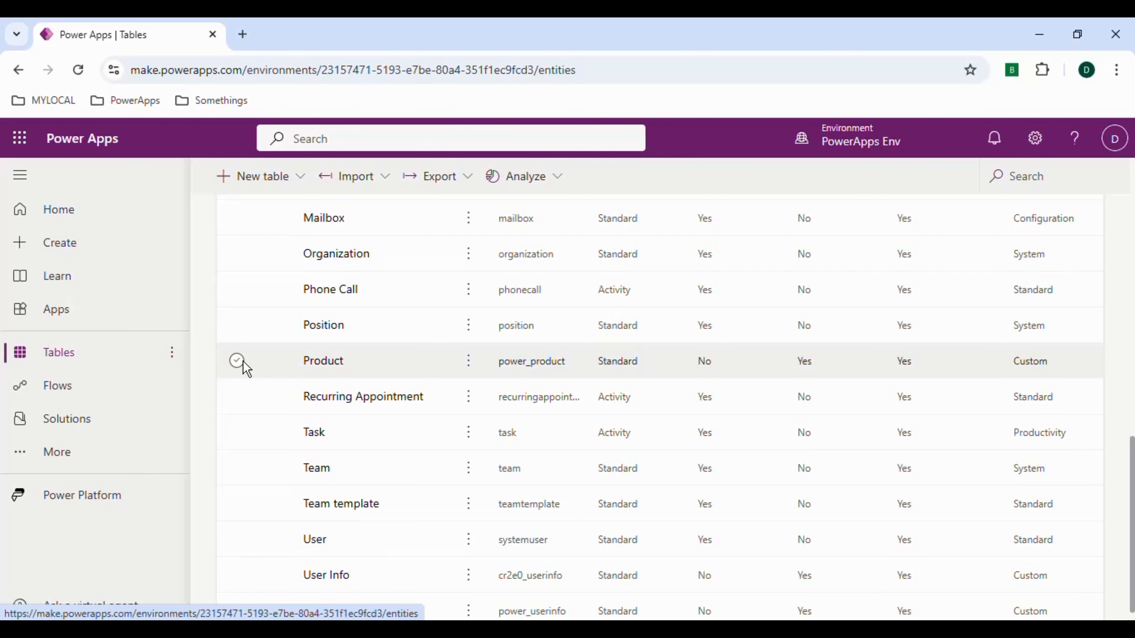
left_click(237, 361)
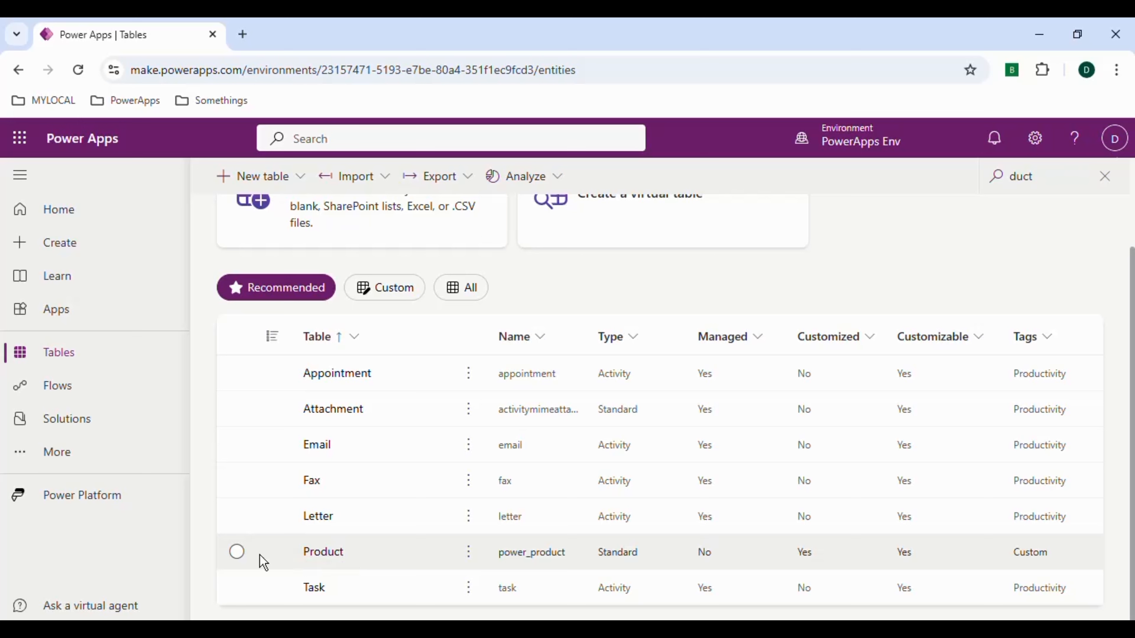
left_click(238, 552)
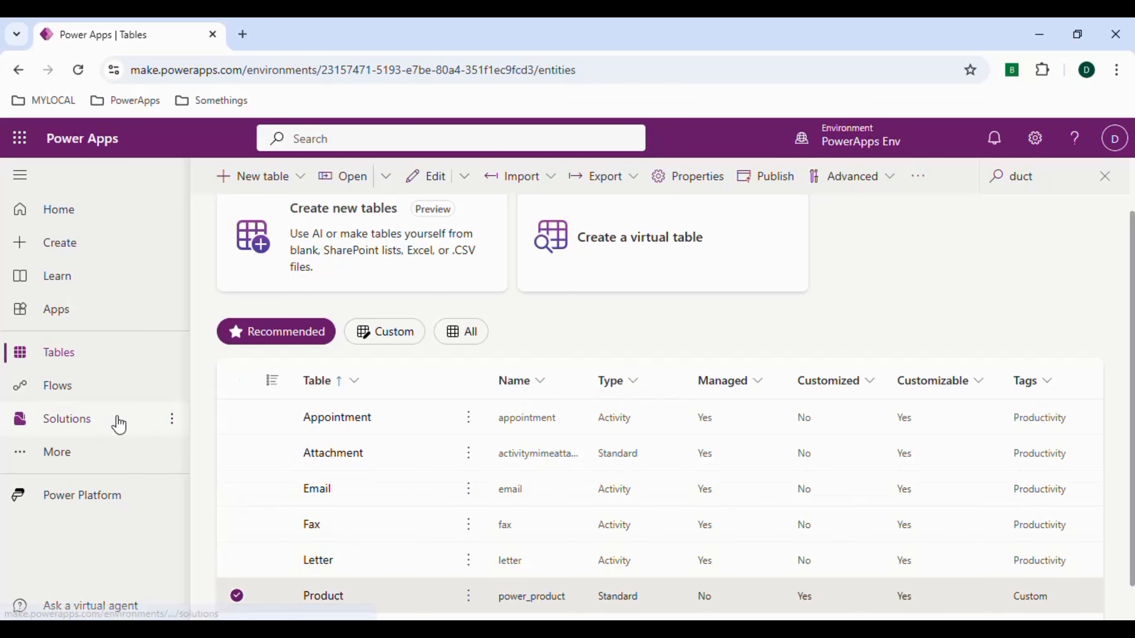
Reopen CanvasApp Solution from the solutions list and open its Product table
left_click(84, 421)
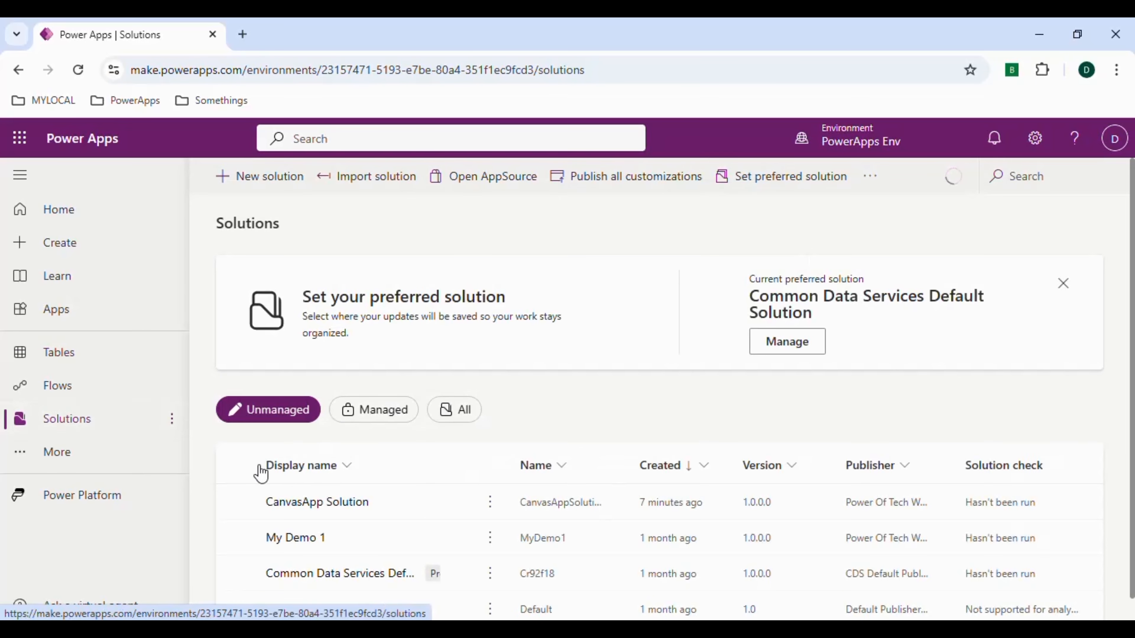
left_click(290, 501)
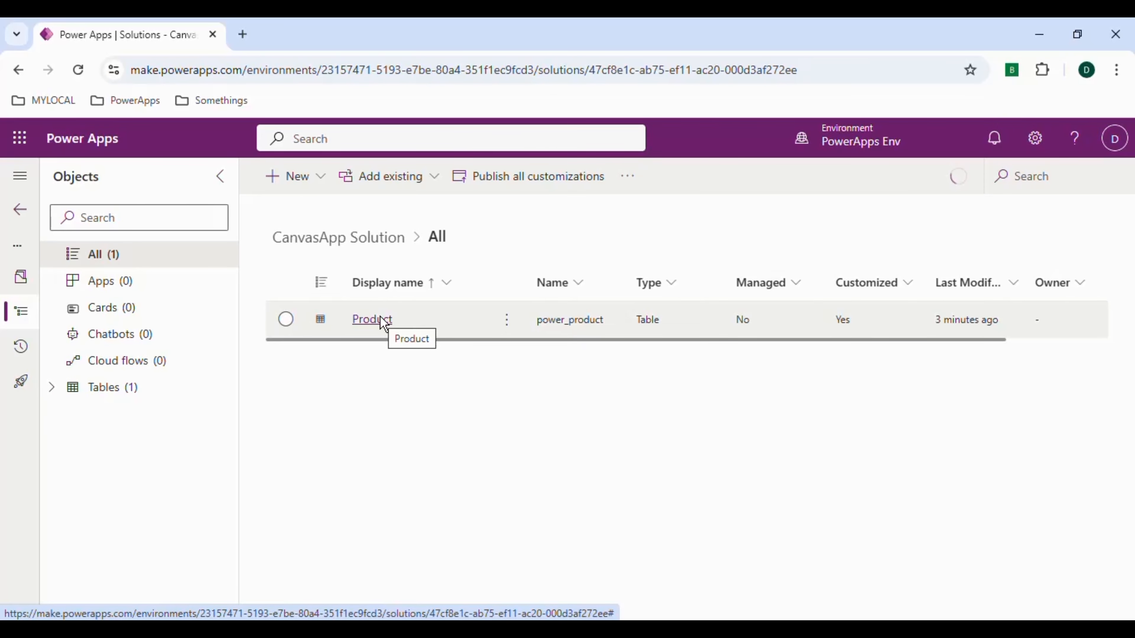
left_click(382, 320)
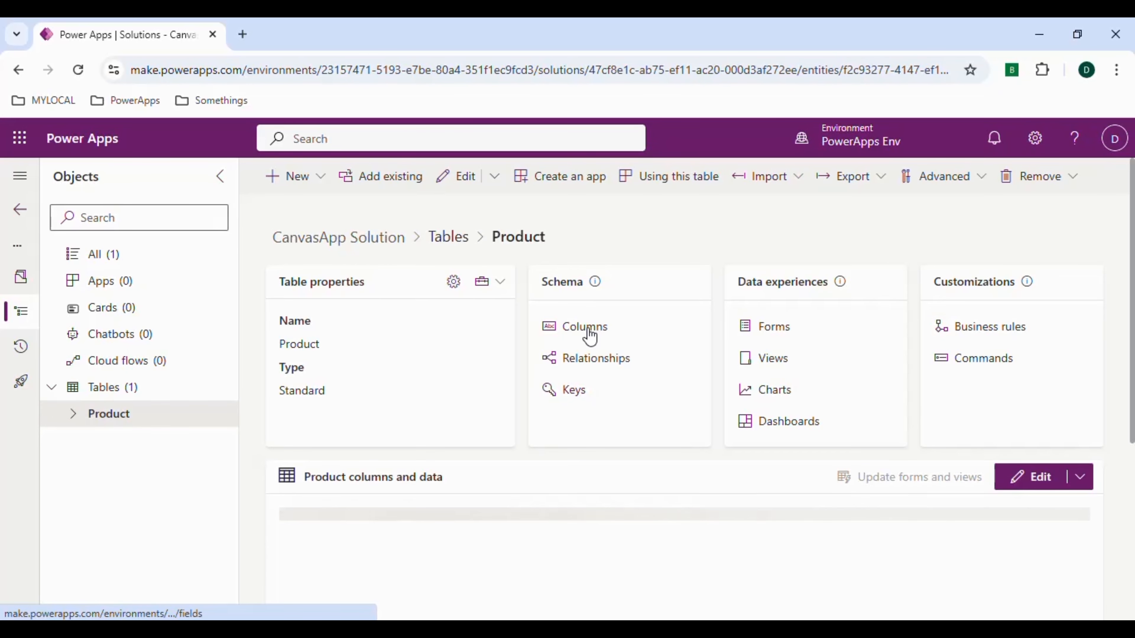
Review where a new column can be added, from the Product table's overview and its column list, and return to the overview
left_click(318, 182)
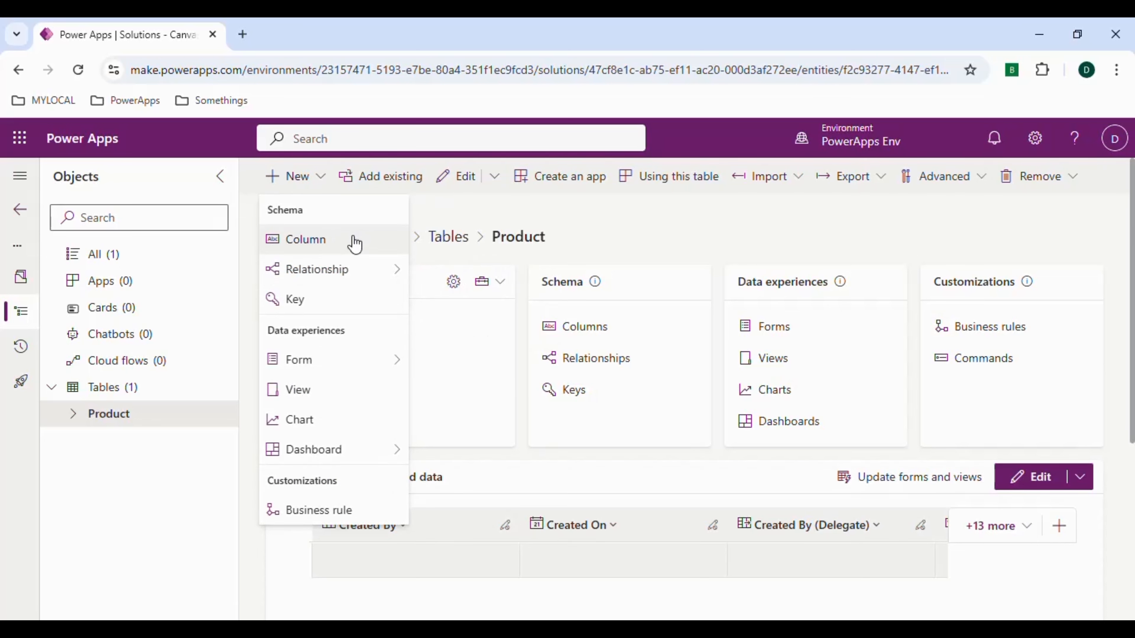
left_click(592, 328)
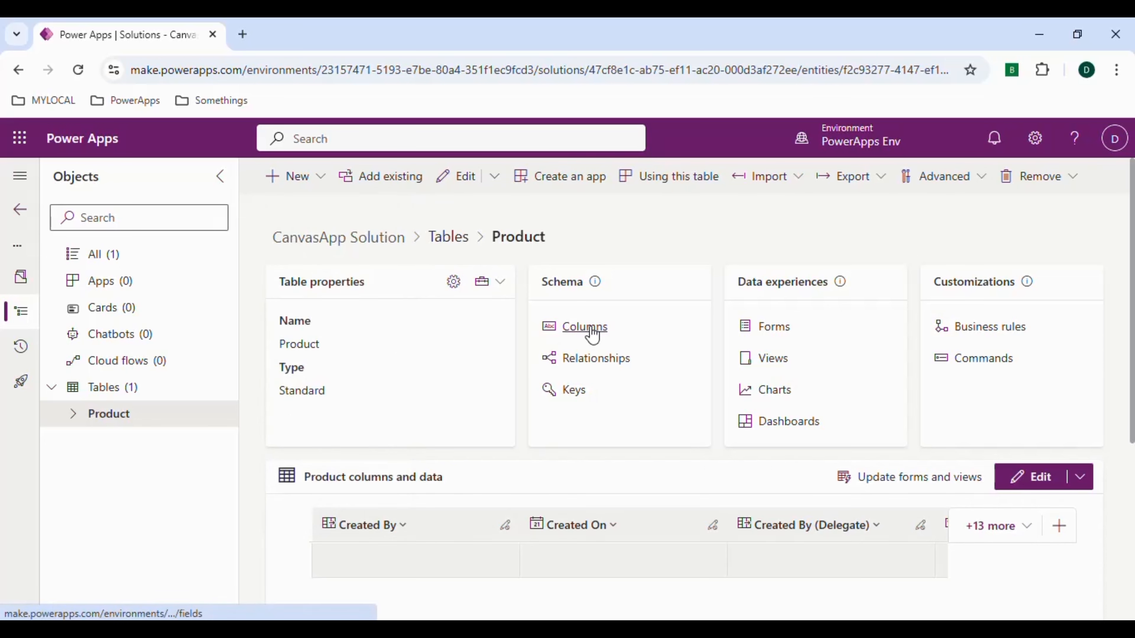
left_click(591, 330)
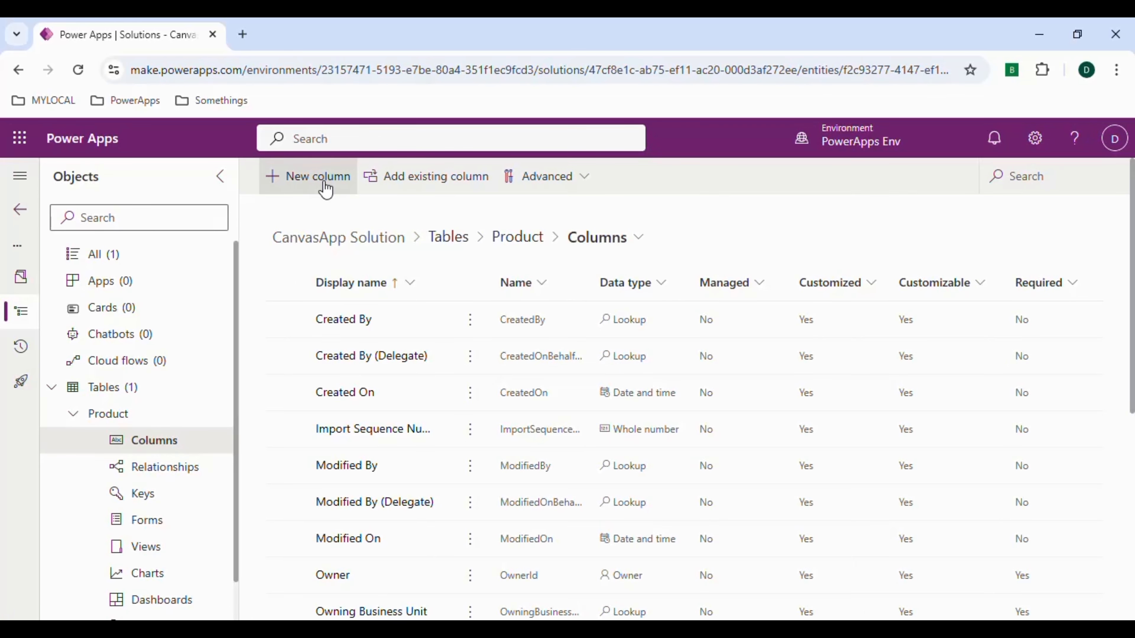
left_click(508, 251)
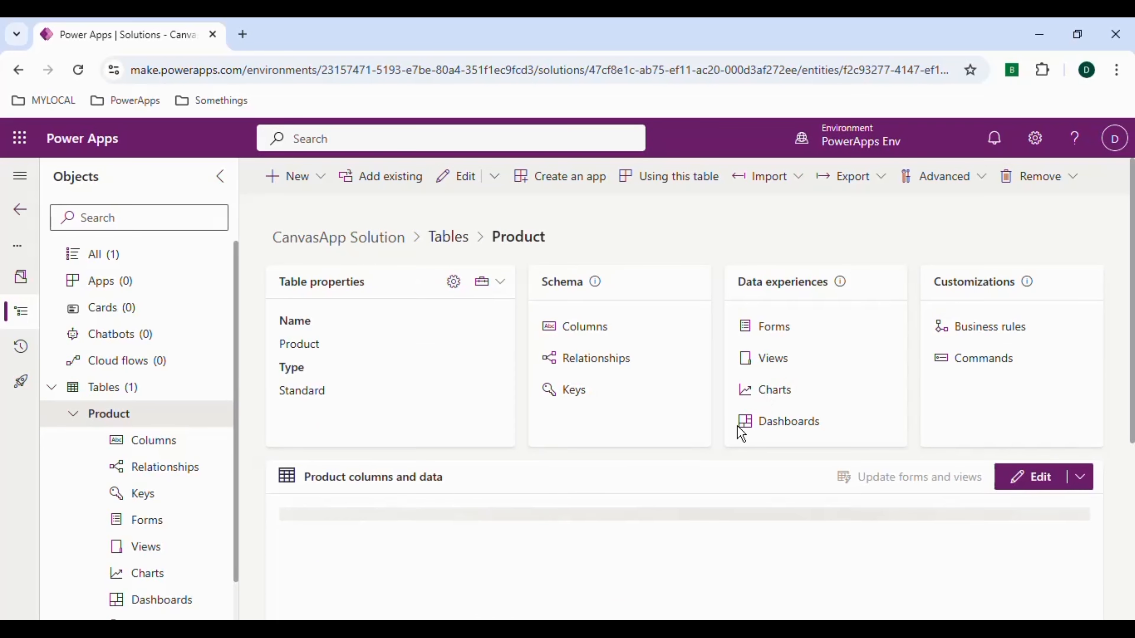
Open the selection of existing columns to show in the Product columns and data section
scroll(907, 455, "down", 1)
scroll(1023, 500, "down", 3)
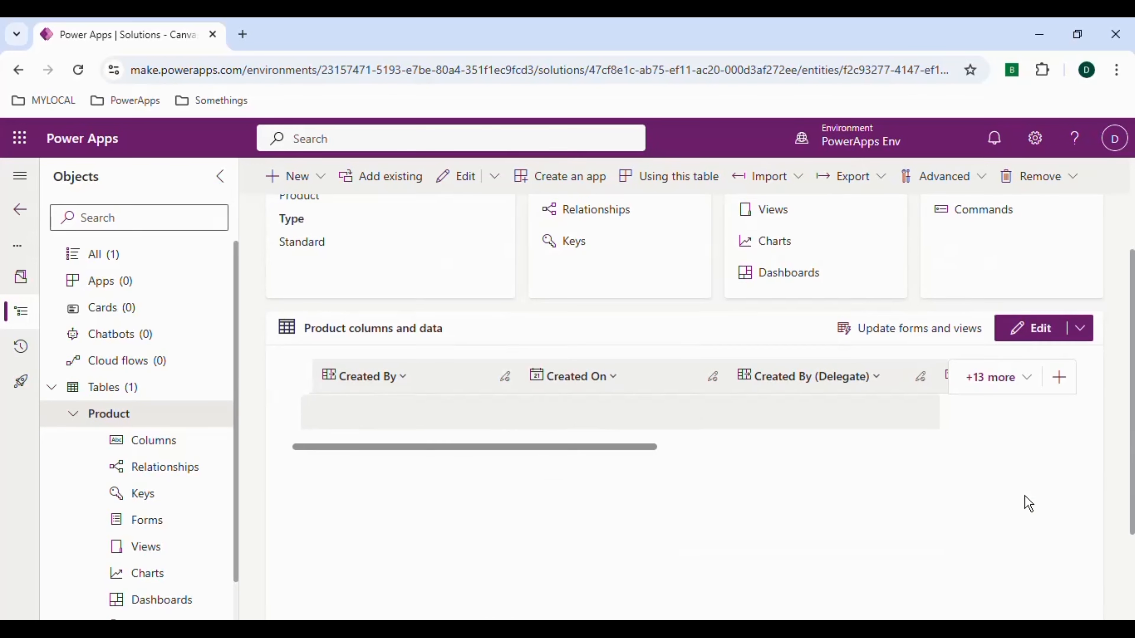
left_click(1006, 367)
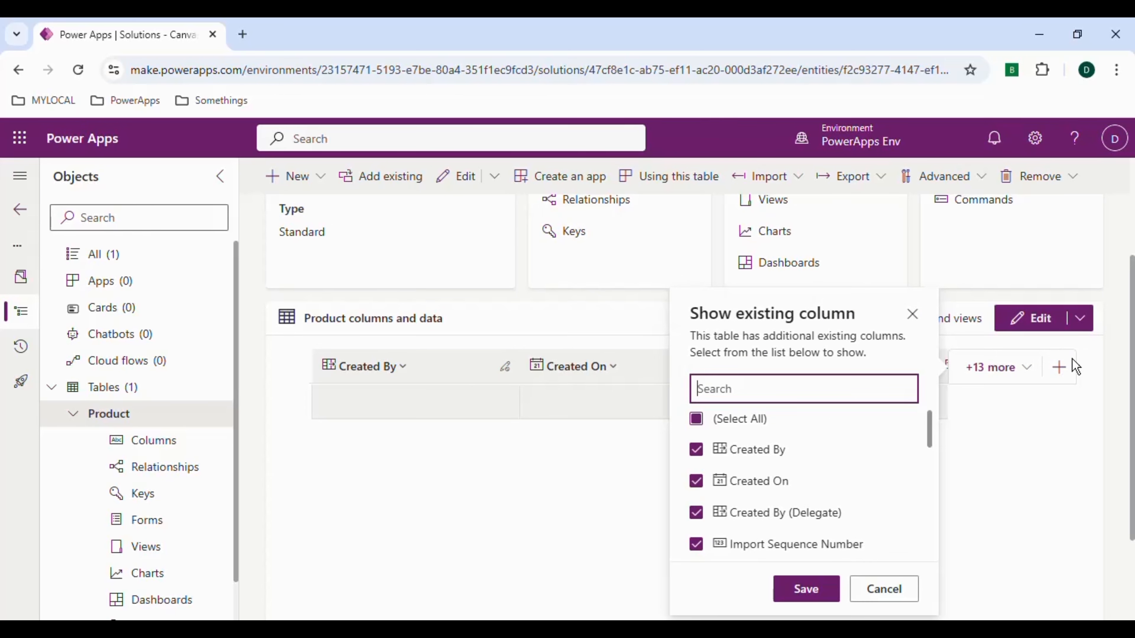
Start a new Product column named Name and review the Number, Date and time, and Lookup data type variants
left_click(1064, 372)
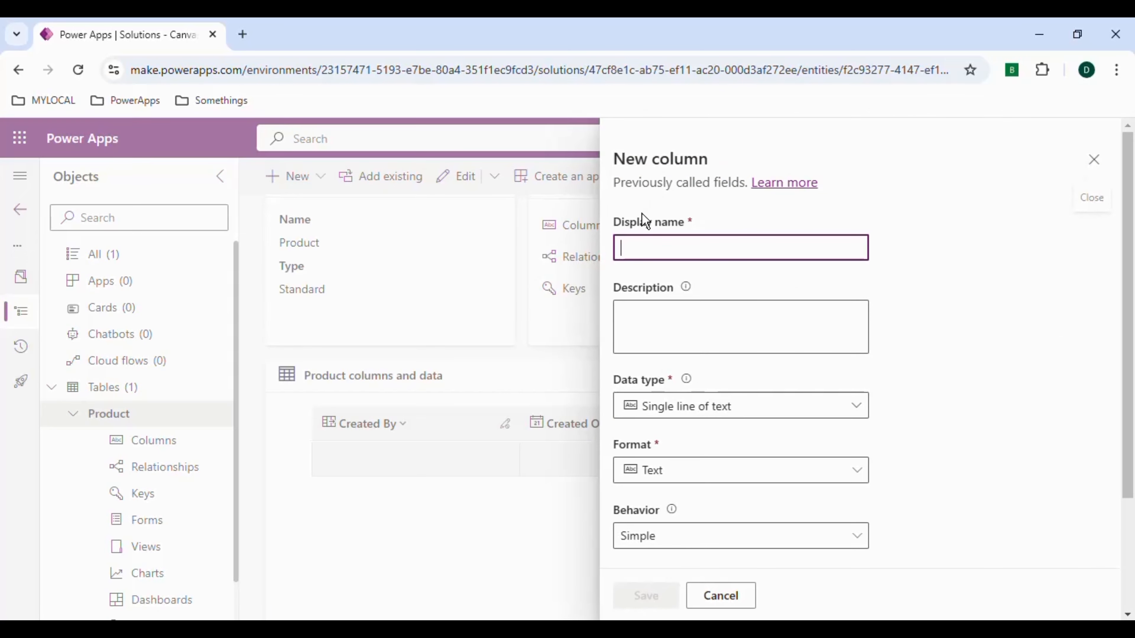
scroll(730, 292, "down", 2)
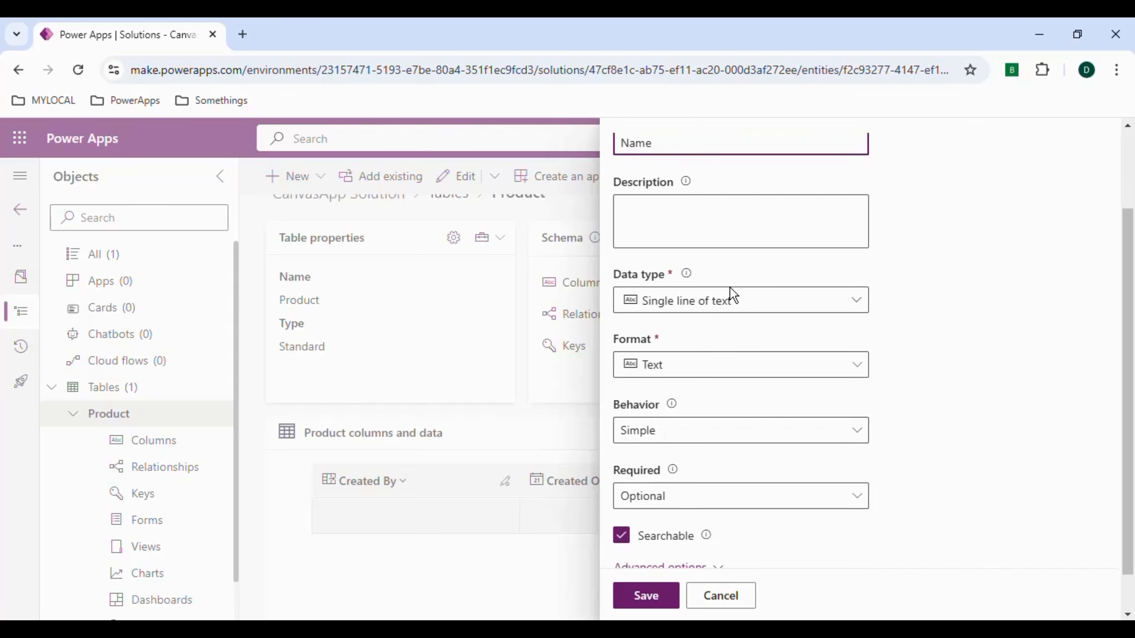
left_click(791, 308)
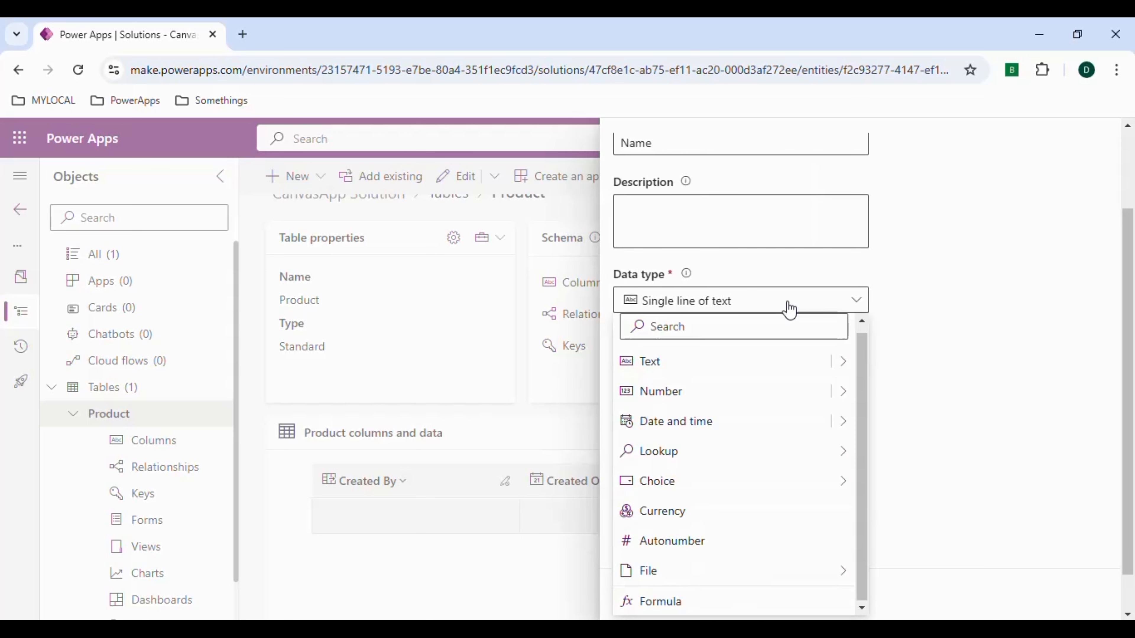
mouse_move(844, 369)
mouse_move(844, 394)
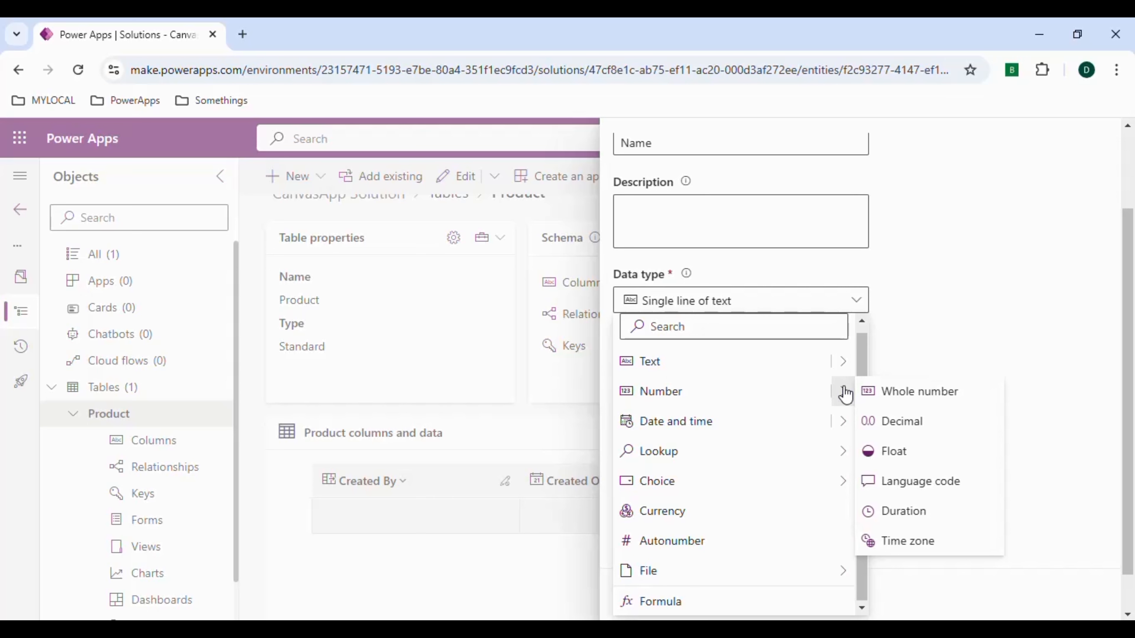
mouse_move(842, 449)
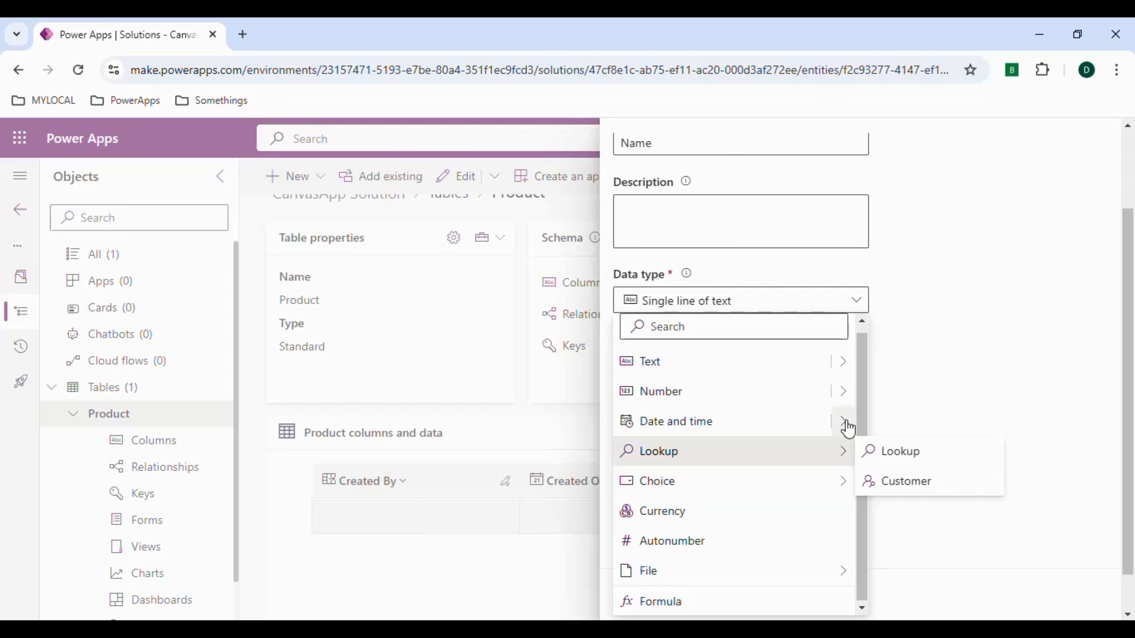
mouse_move(846, 423)
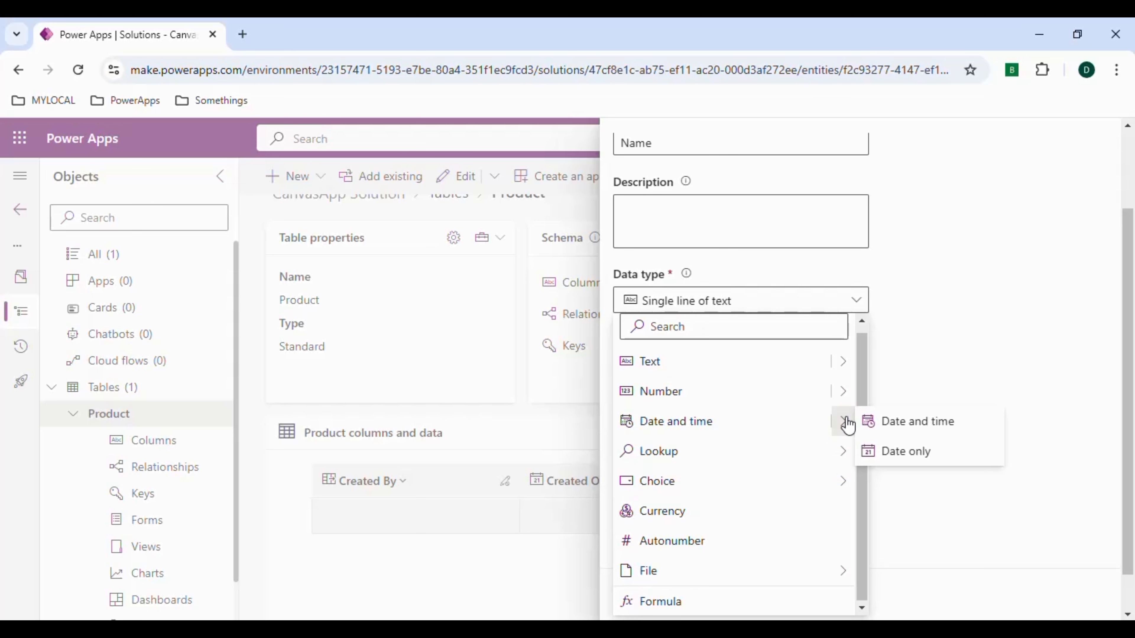
left_click(932, 397)
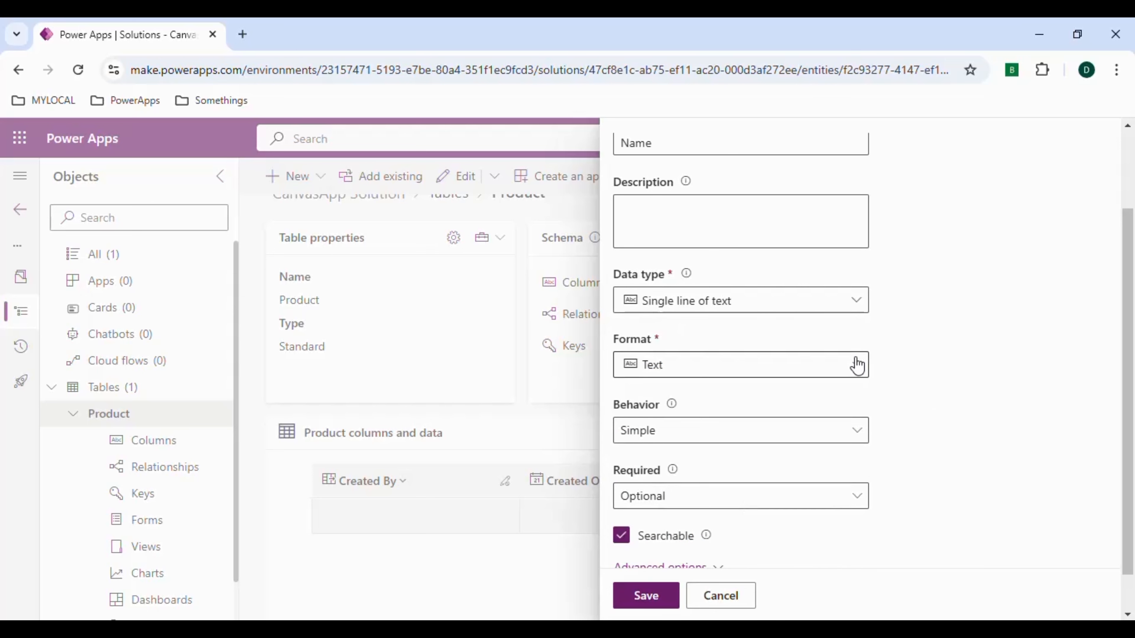
Examine the remaining data types offered for the new column, including Lookup, Choice, Currency, Autonumber, File and Formula
left_click(864, 370)
left_click(859, 315)
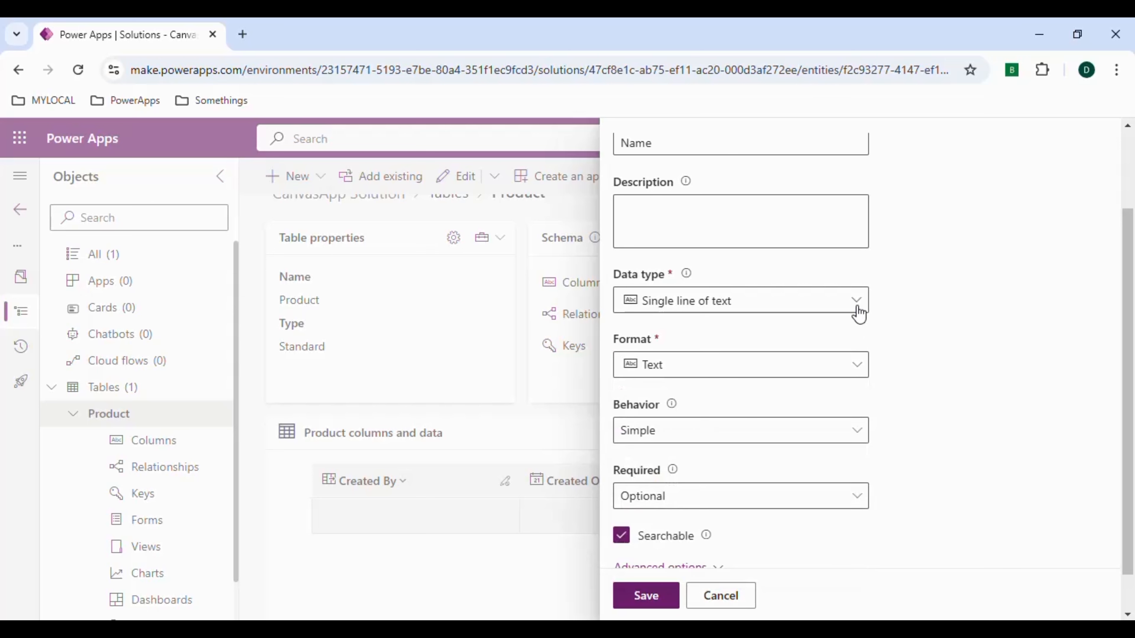
left_click(858, 315)
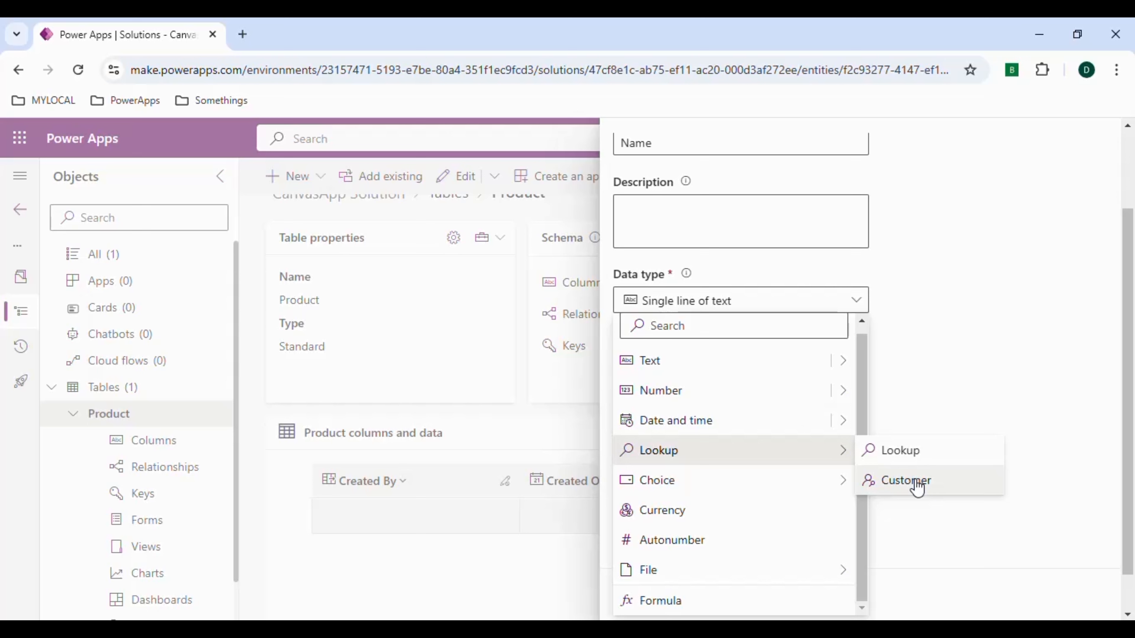
mouse_move(848, 490)
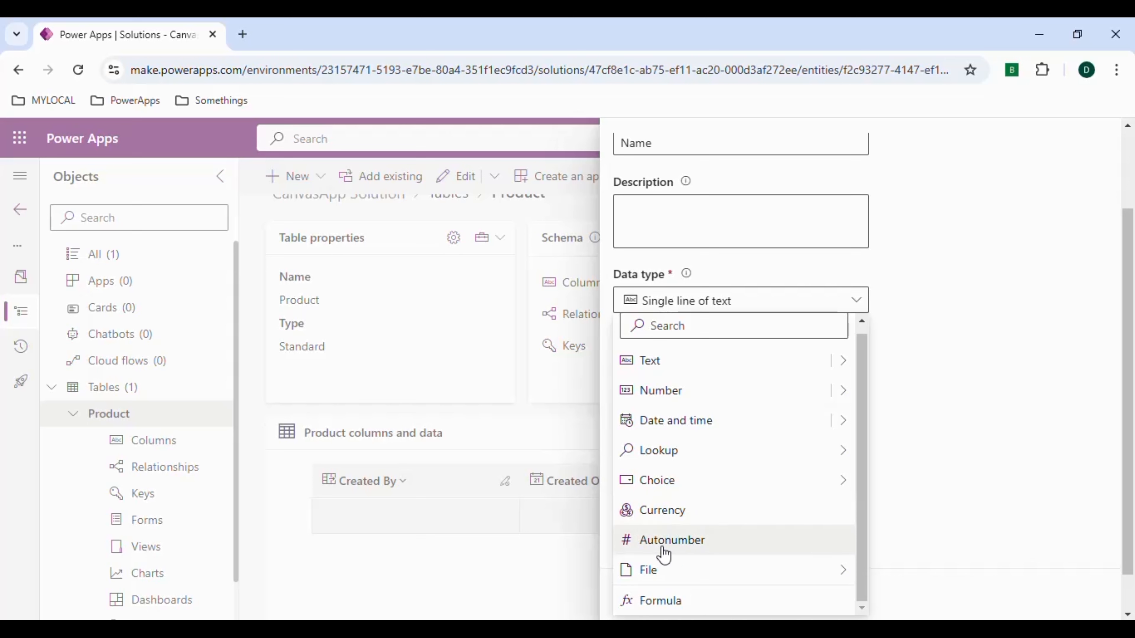
mouse_move(665, 581)
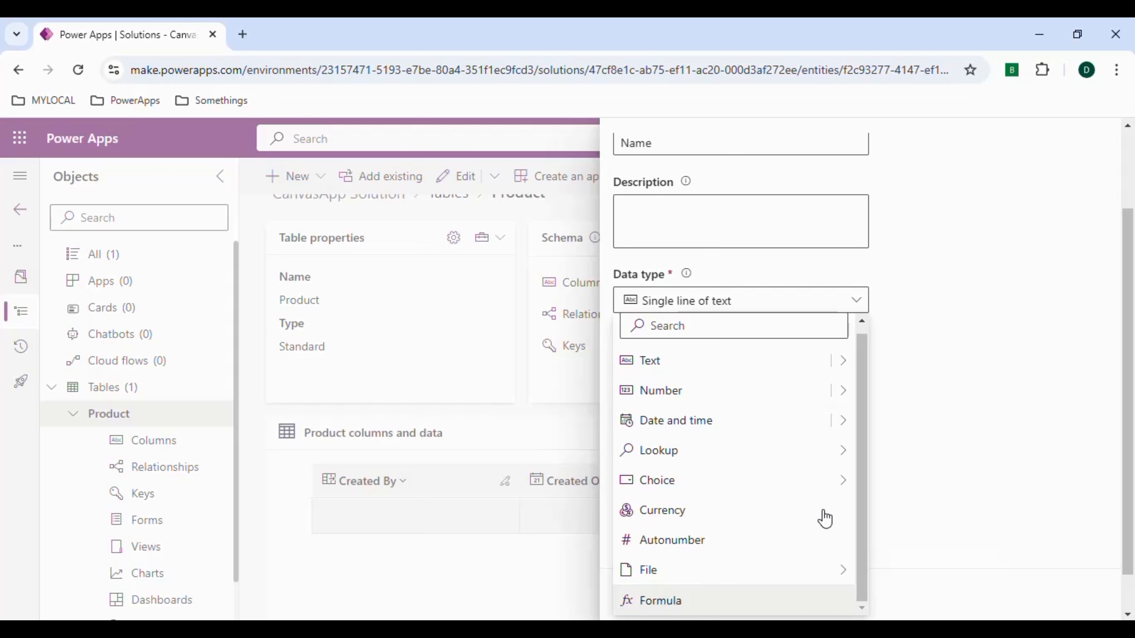
left_click(890, 502)
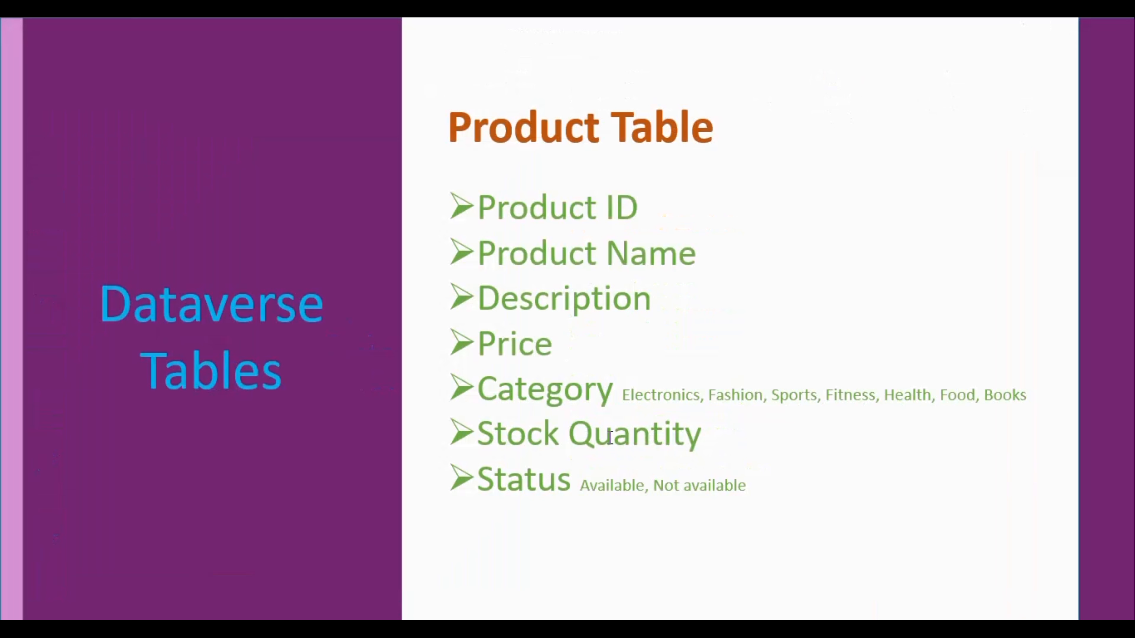
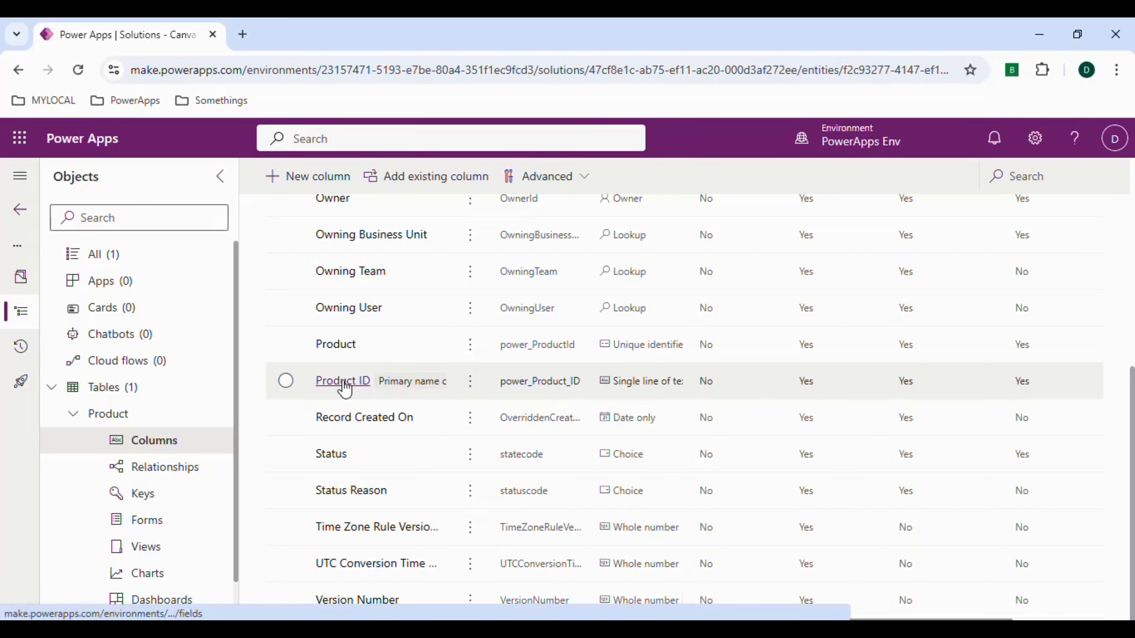
Open the Product table's primary column Product ID for editing and change its data type to Autonumber
left_click(343, 381)
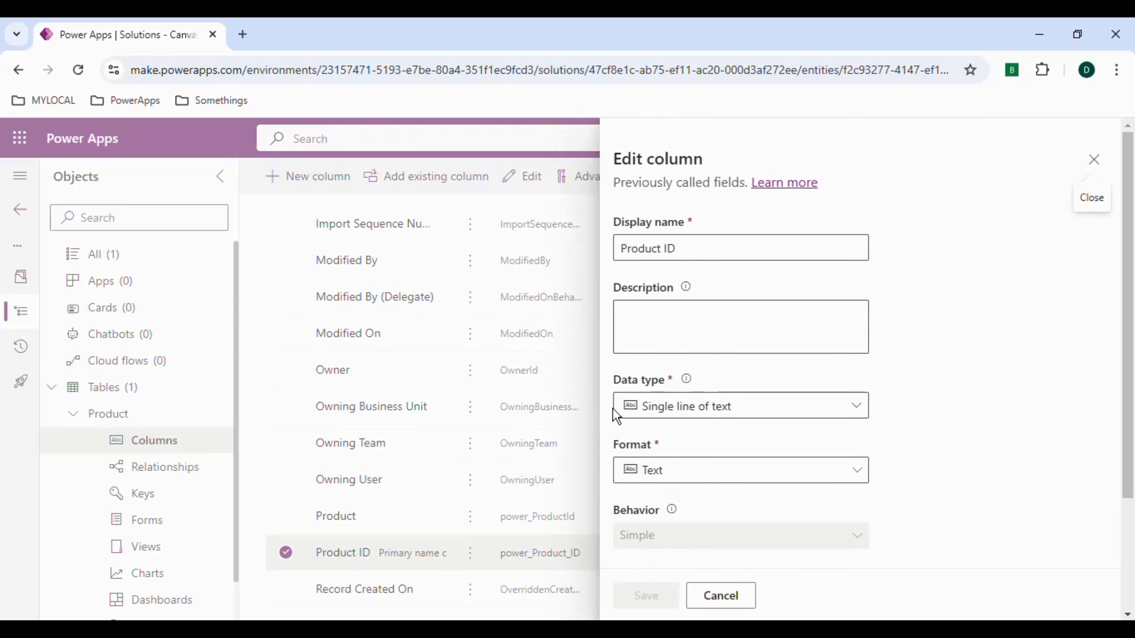
scroll(616, 419, "down", 2)
scroll(789, 339, "down", 1)
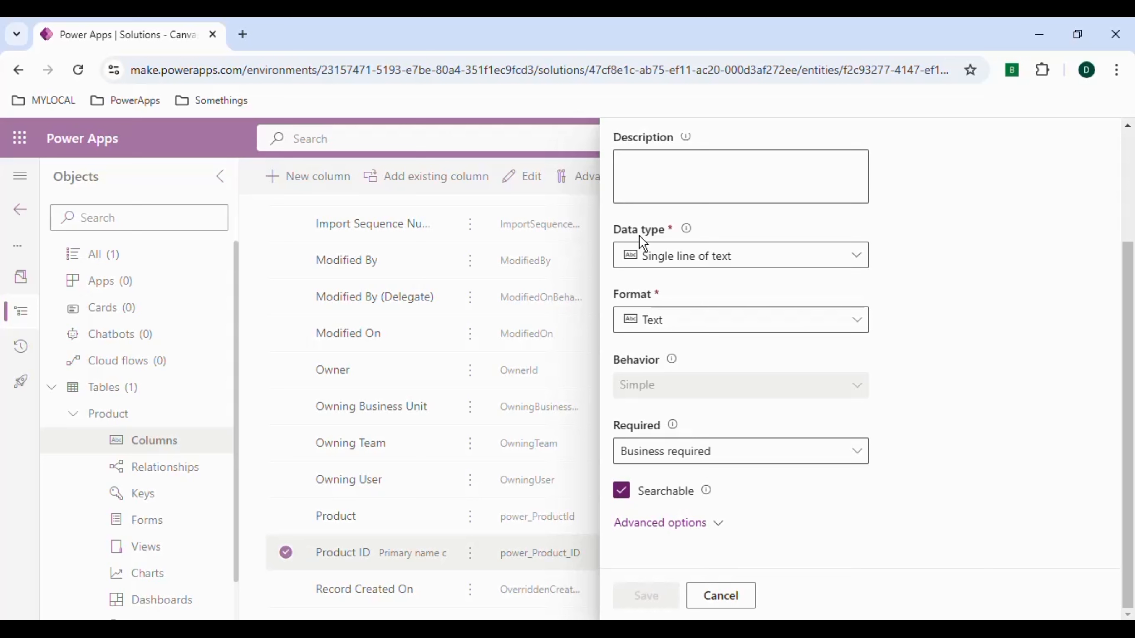
left_click(853, 262)
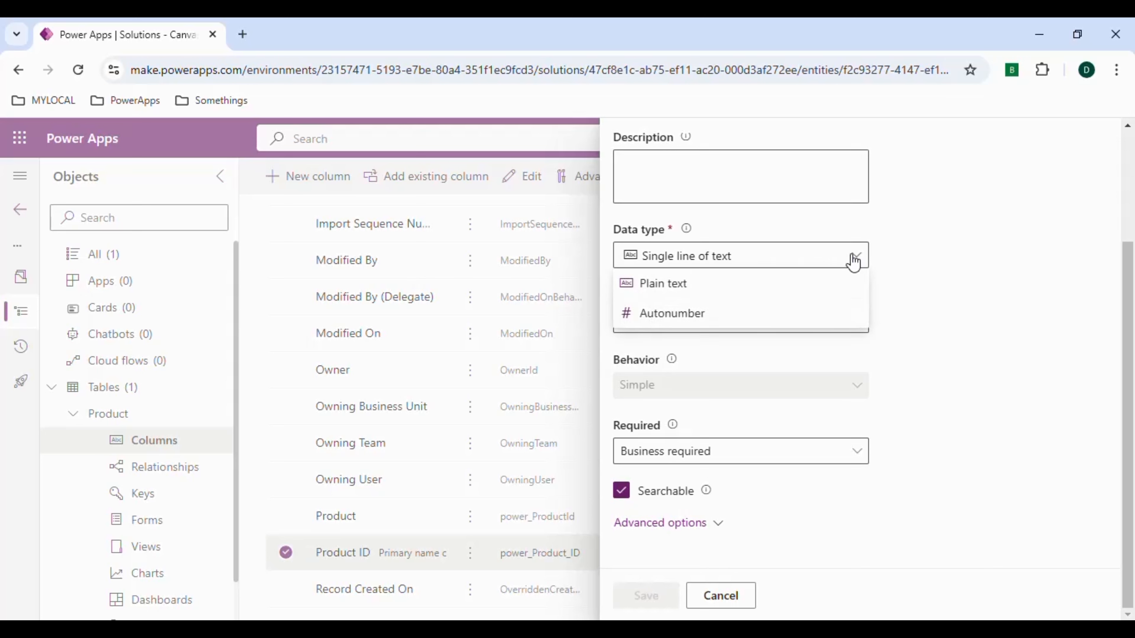
left_click(680, 318)
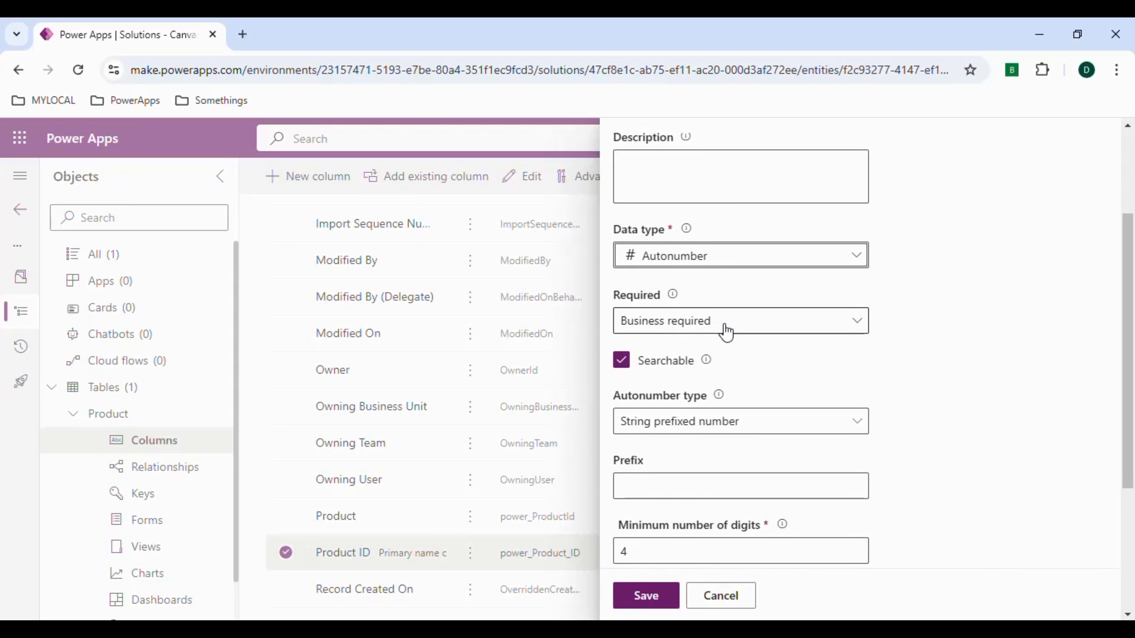
Set the Product ID column's Required option to Optional
left_click(718, 333)
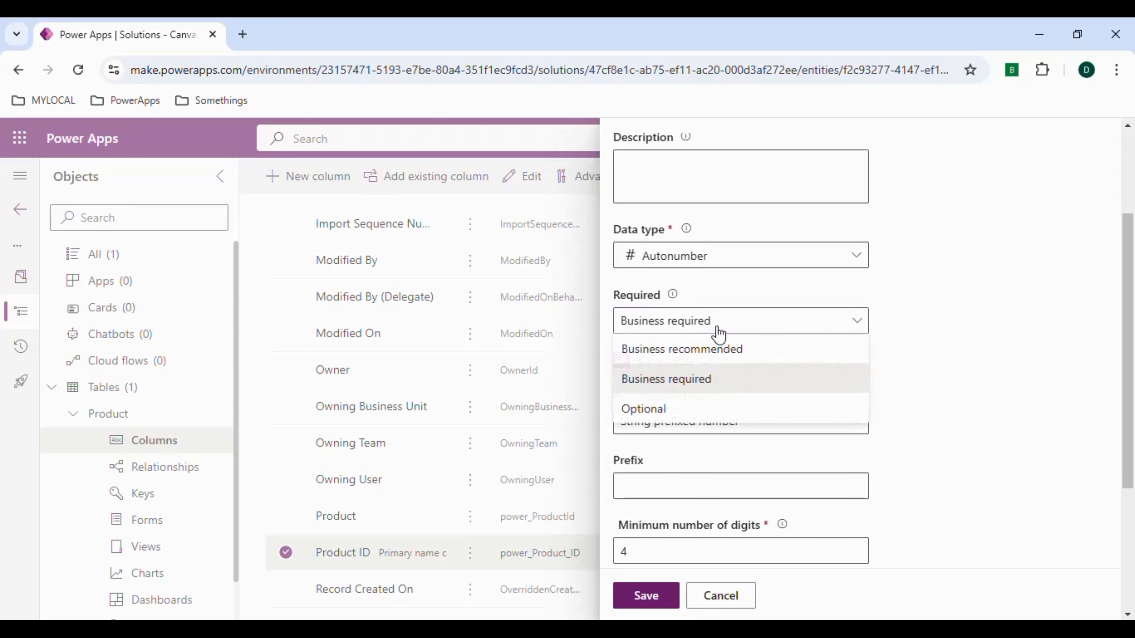
left_click(929, 373)
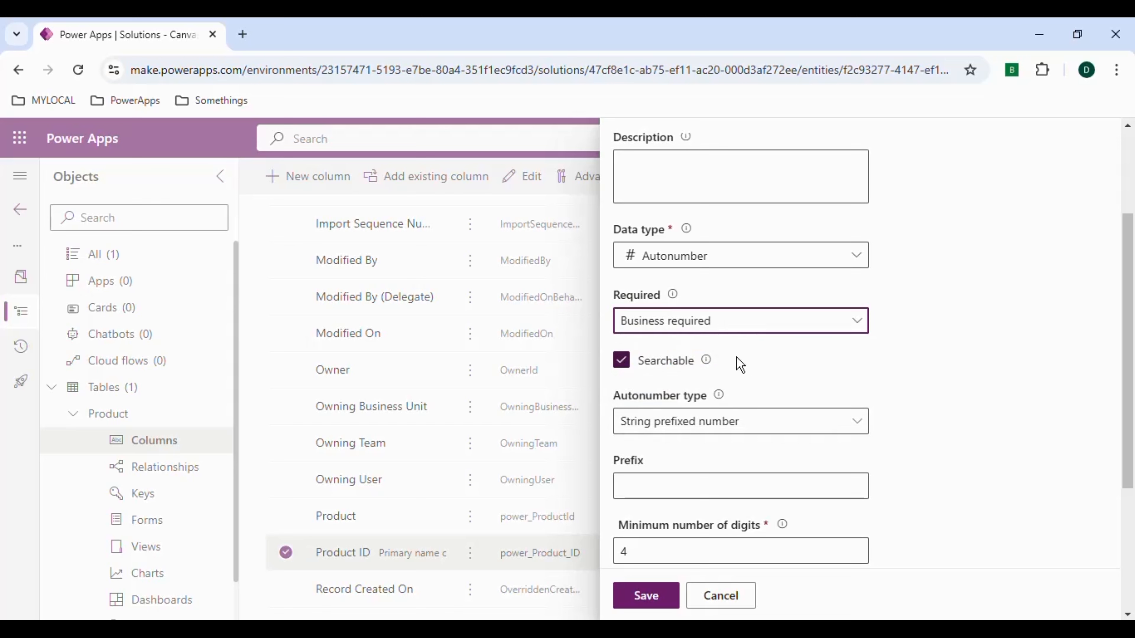
left_click(731, 334)
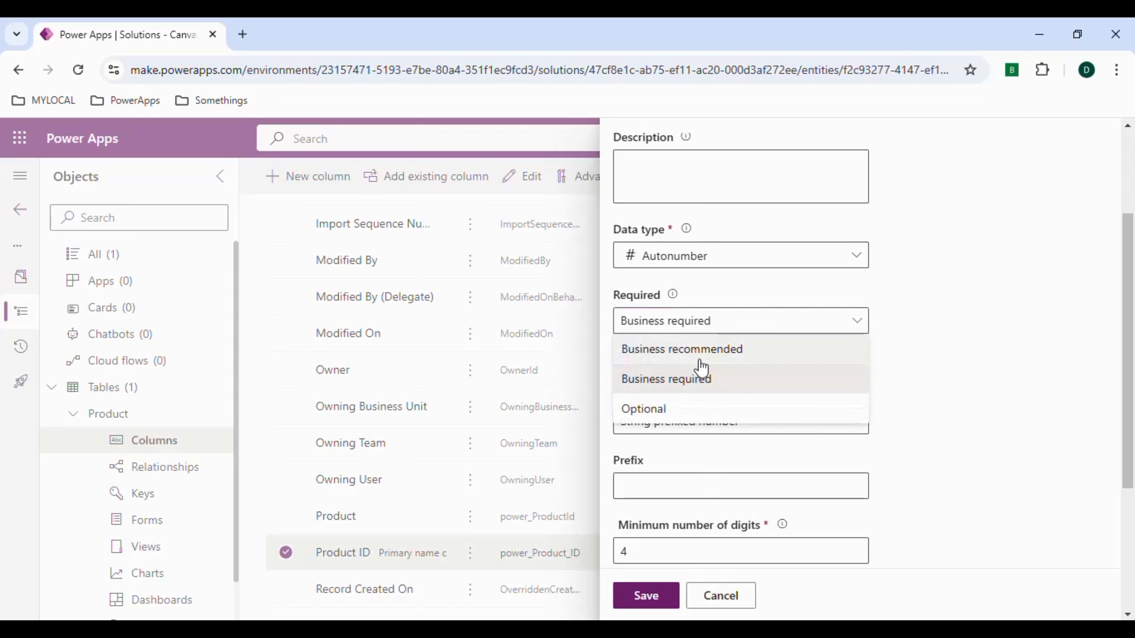
left_click(671, 411)
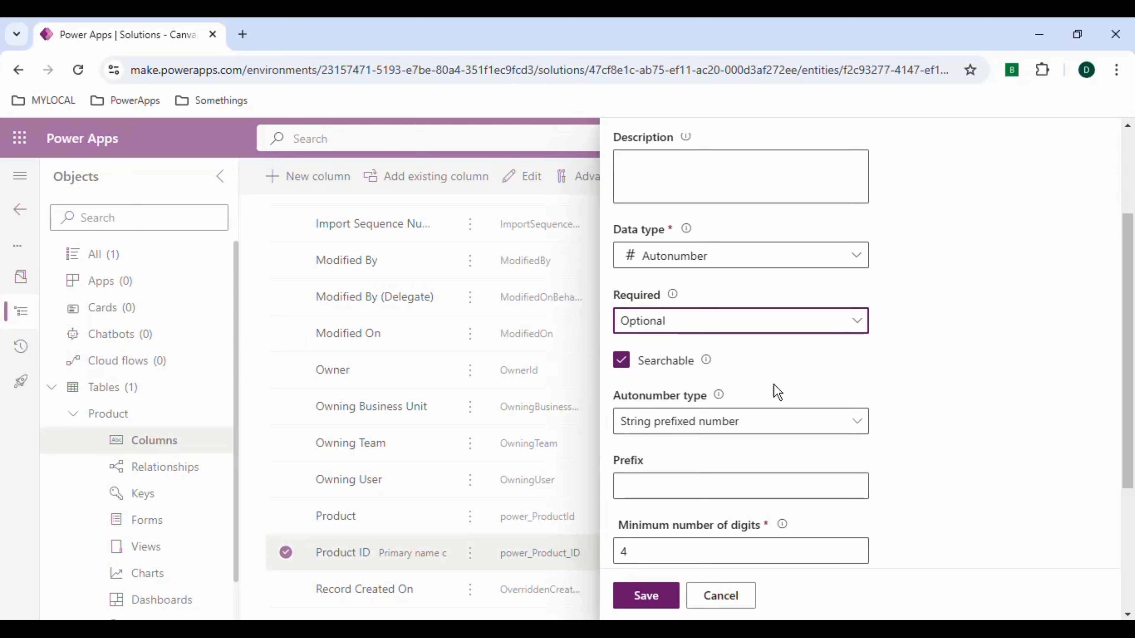
Try the Custom autonumber type for Product ID and switch back to String prefixed number
scroll(784, 384, "down", 1)
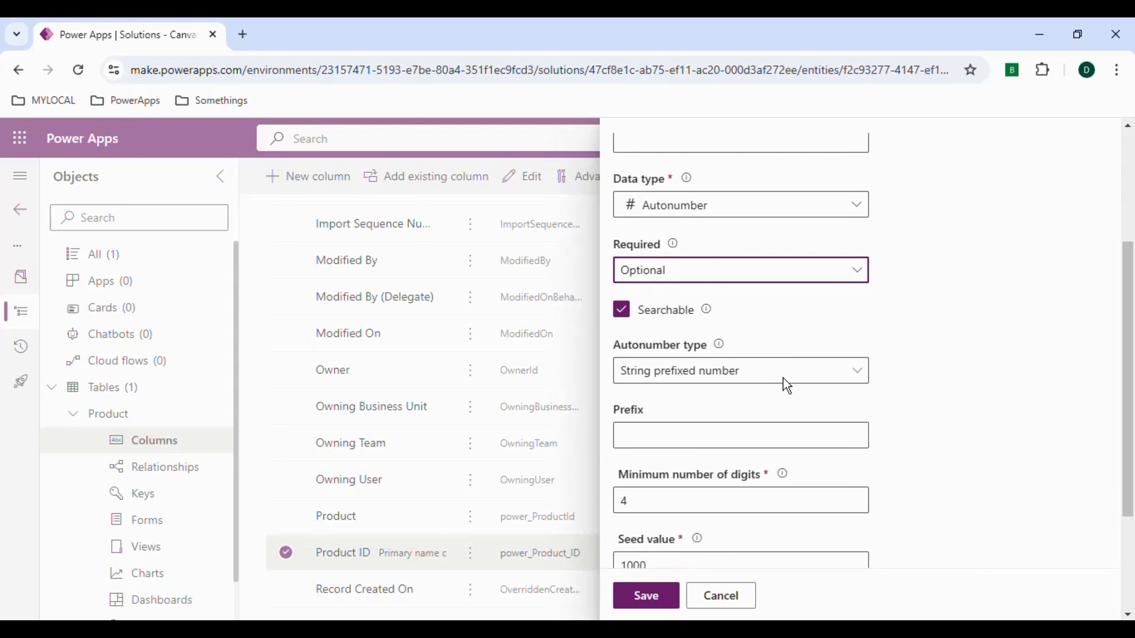
left_click(754, 373)
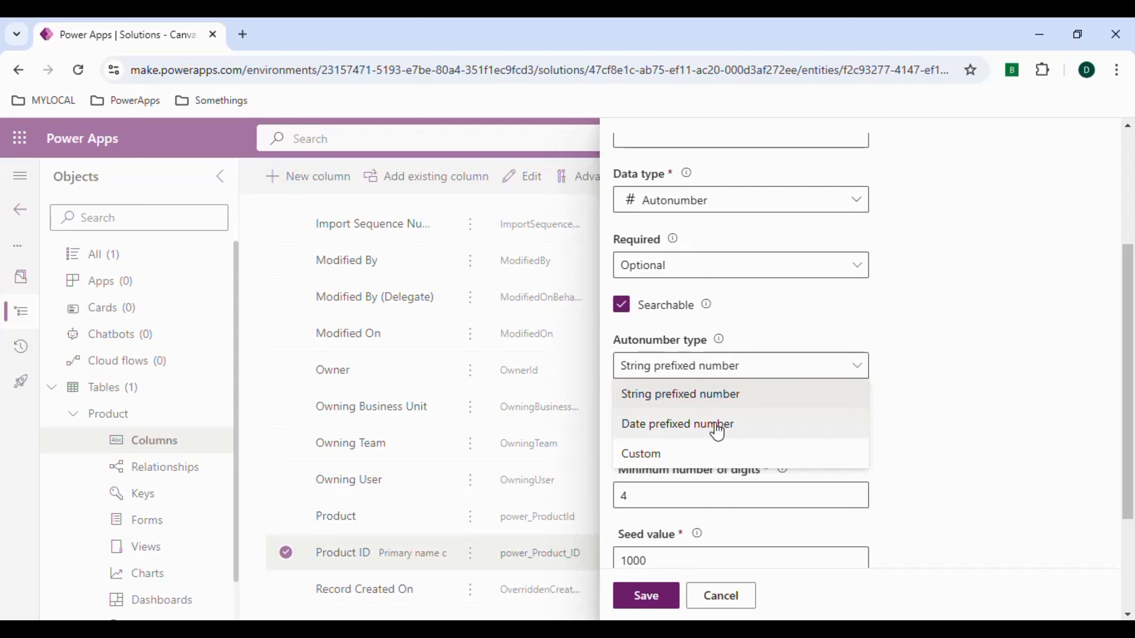
left_click(693, 452)
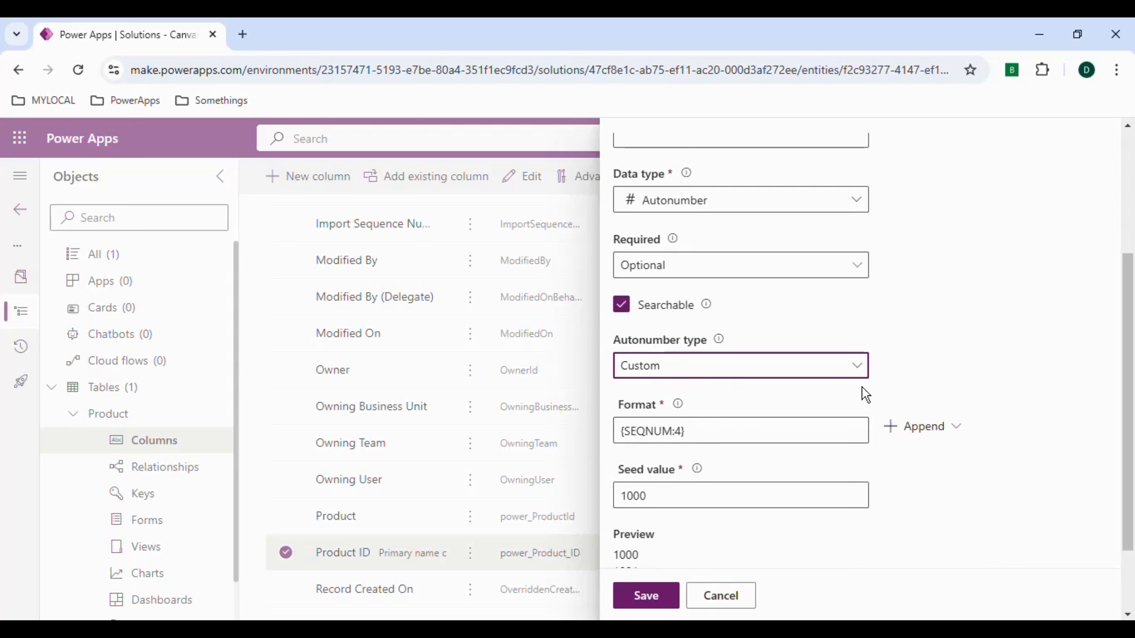
left_click(843, 375)
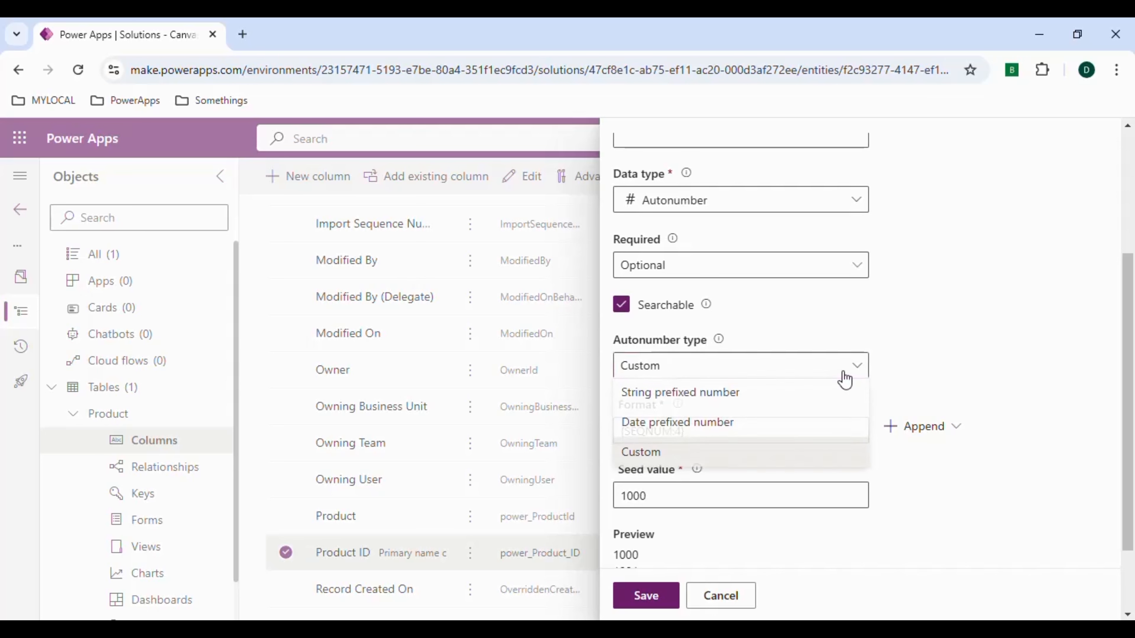
left_click(742, 403)
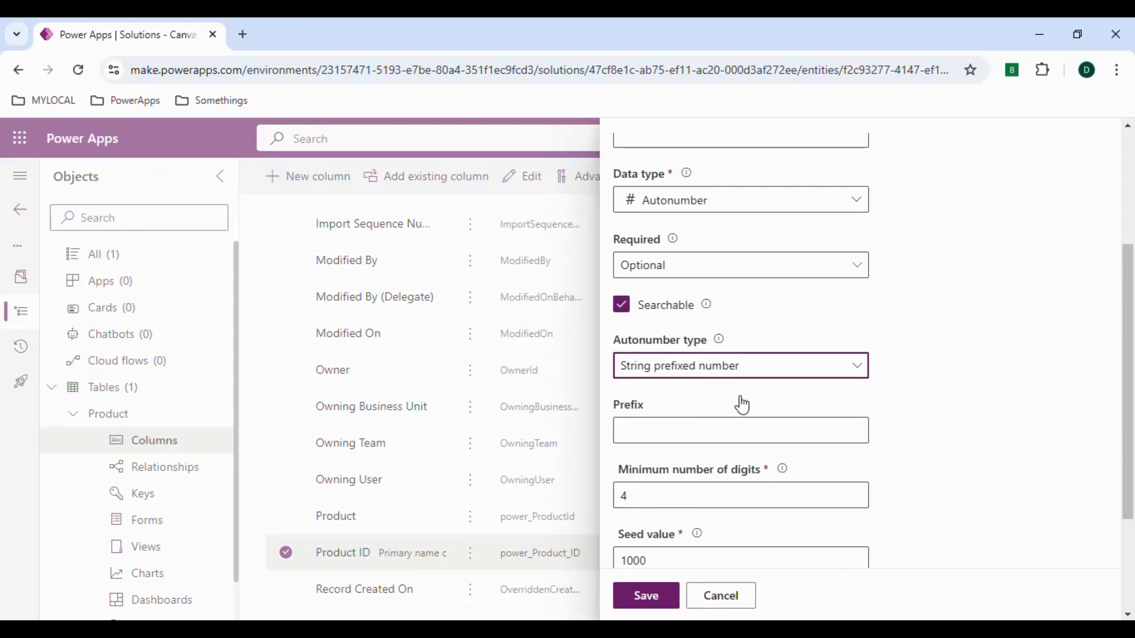
Set the Product ID autonumber prefix to P and check the resulting preview
left_click(676, 443)
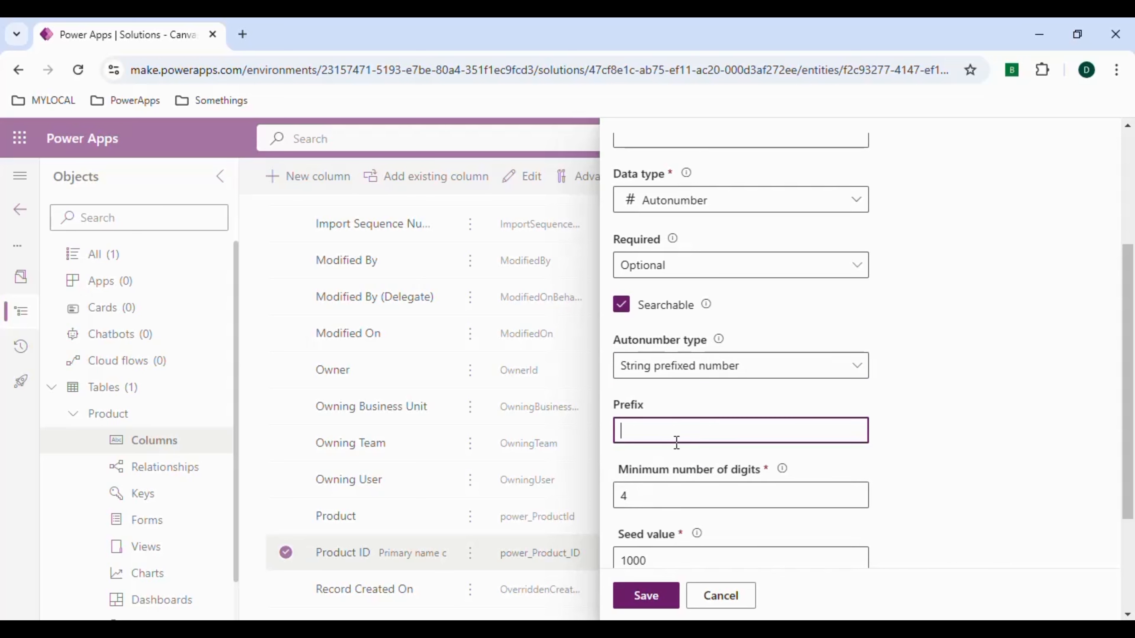
type("P")
scroll(1003, 386, "down", 1)
scroll(1002, 386, "down", 1)
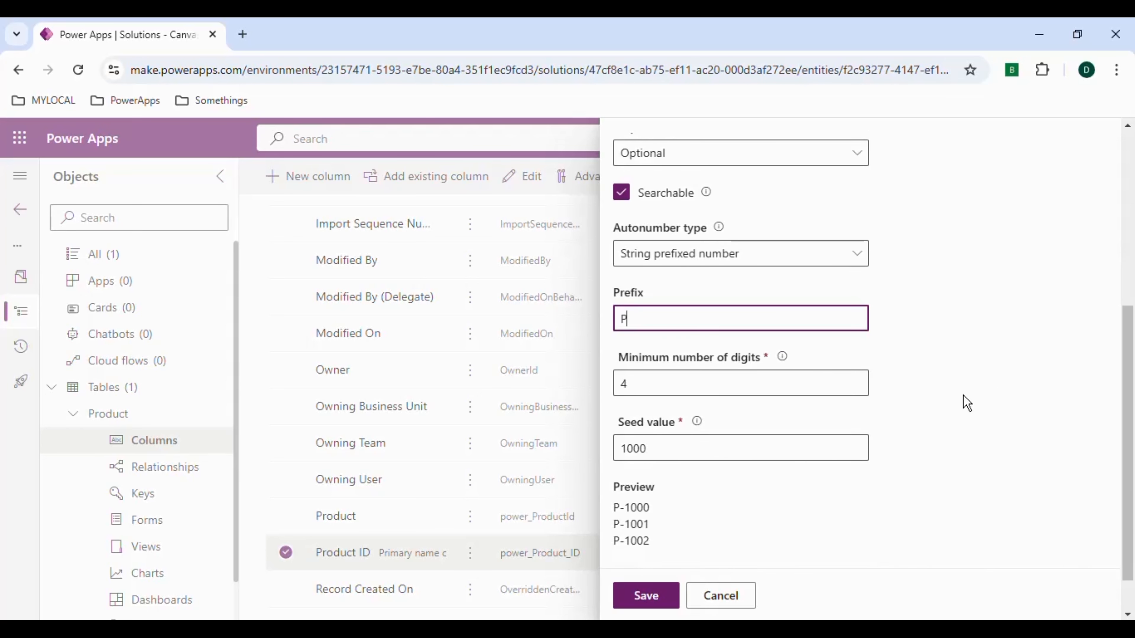
scroll(965, 402, "down", 1)
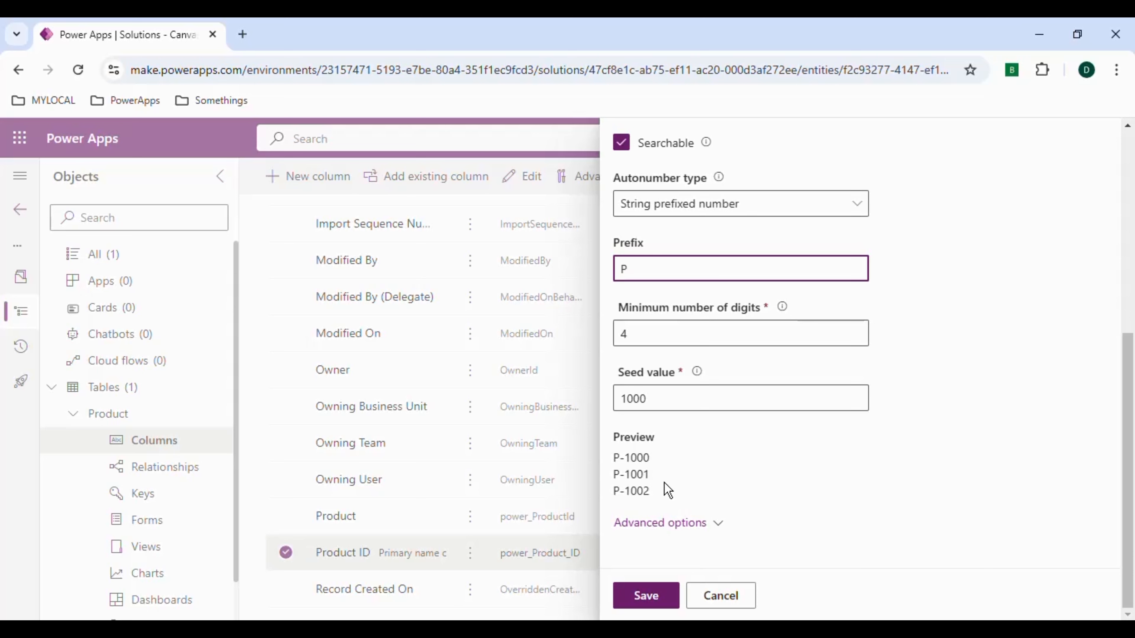
Set the autonumber's minimum number of digits to 3
scroll(663, 483, "up", 1)
left_click(653, 344)
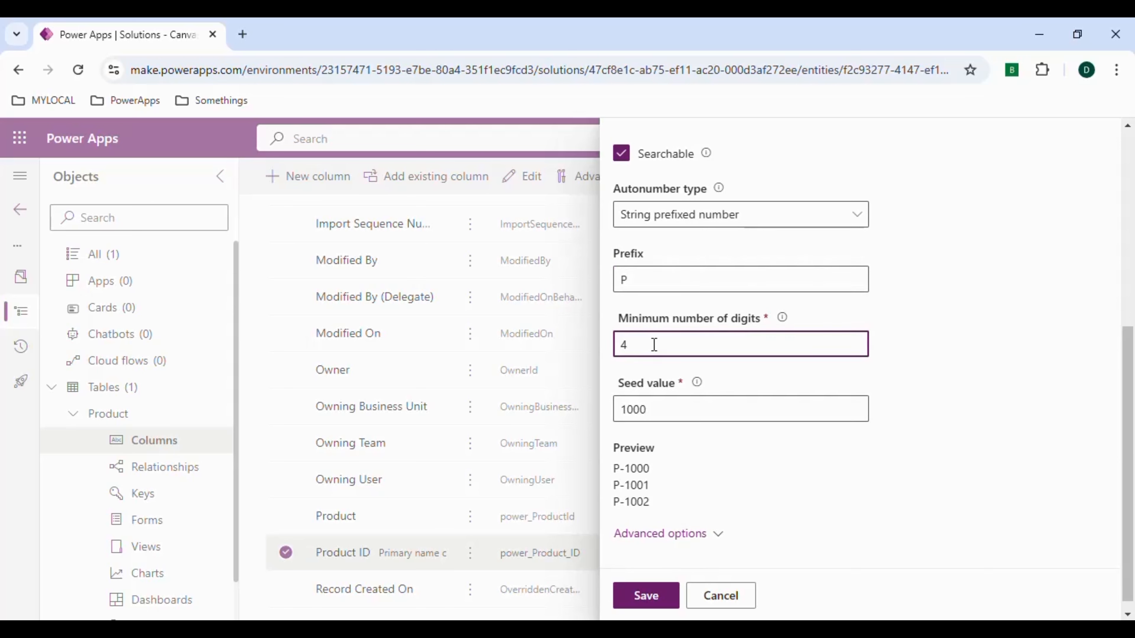
key("BackSpace")
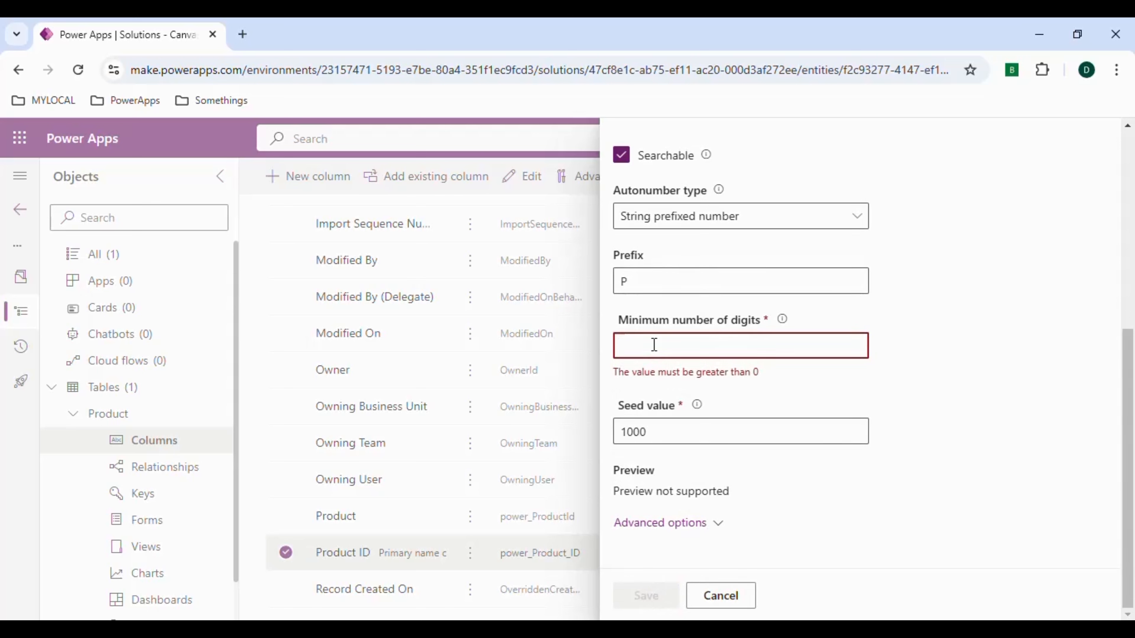
type("3")
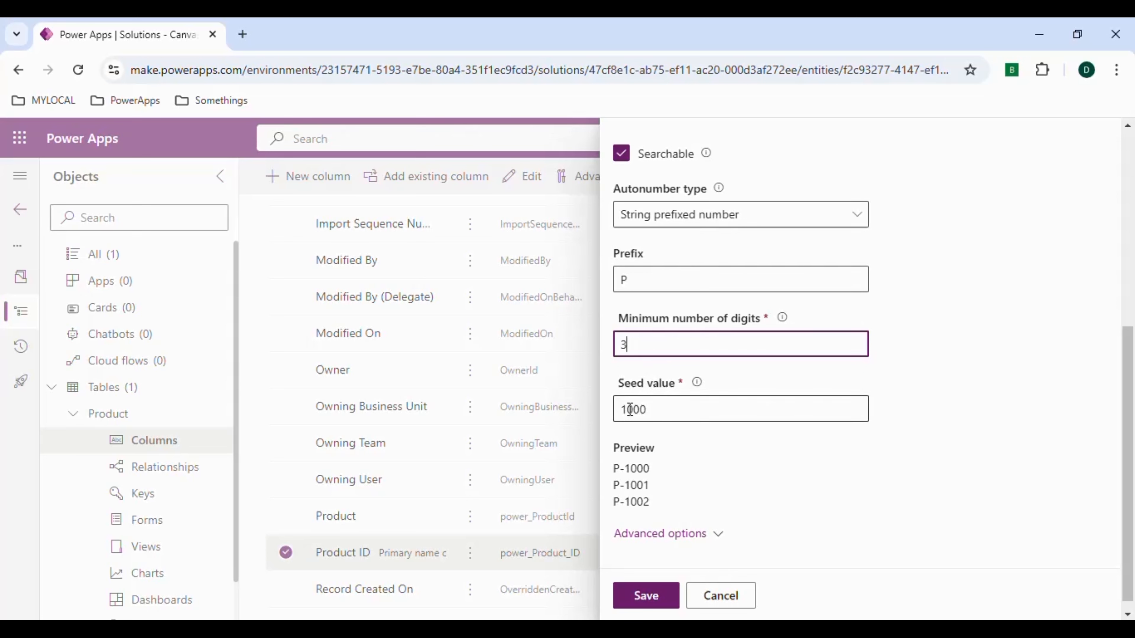
Set the Product ID autonumber's seed value to 100
left_click(646, 410)
key("BackSpace")
key("BackSpace")
key("BackSpace")
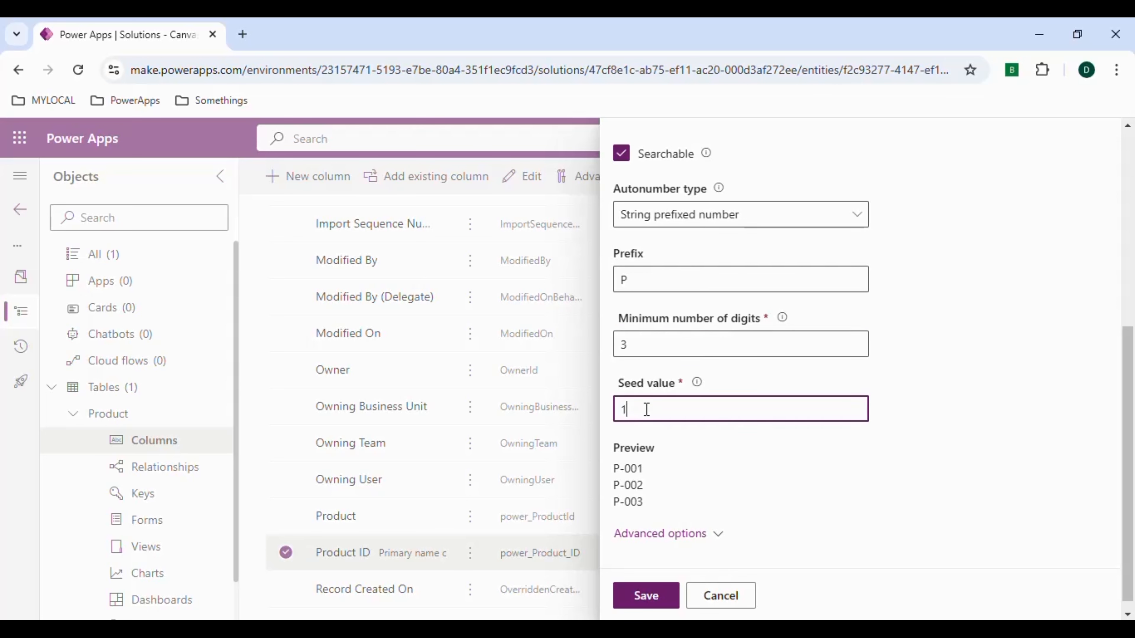
type("00")
Set the Product ID autonumber's minimum number of digits to 4 and its seed value to 1000
left_click(638, 341)
key("BackSpace")
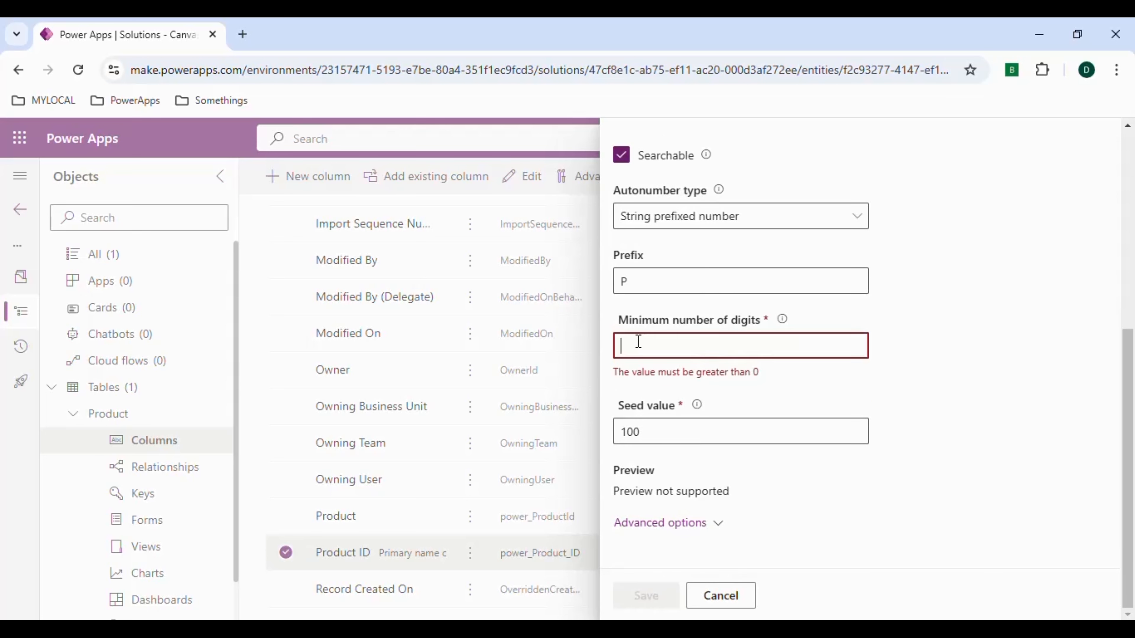
type("4")
left_click(657, 408)
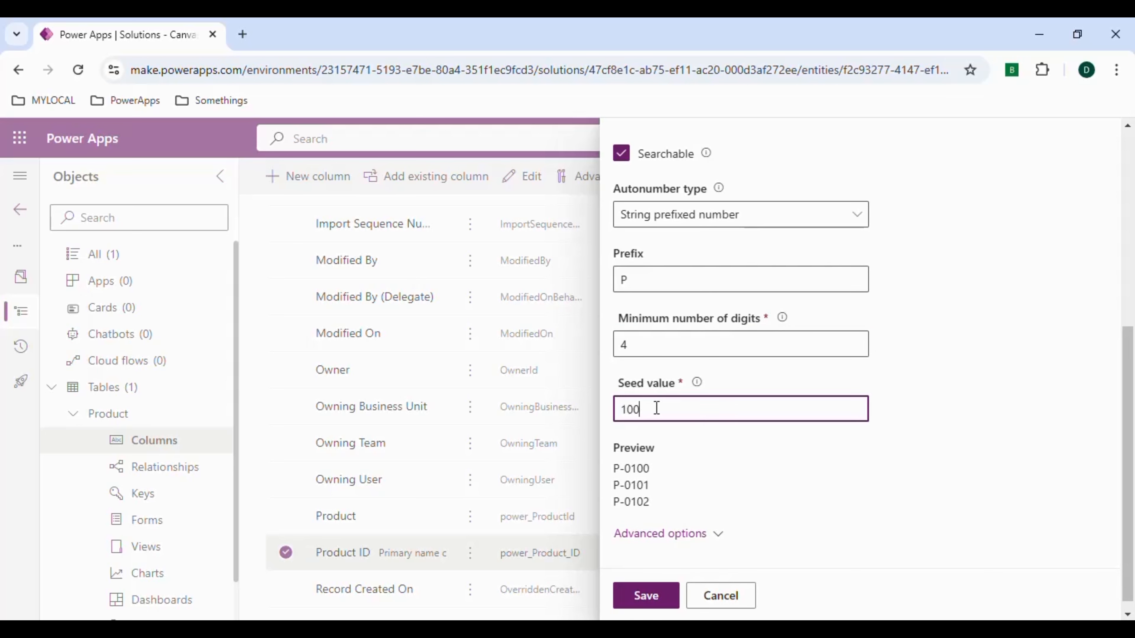
type("0")
left_click(790, 479)
scroll(790, 480, "down", 1)
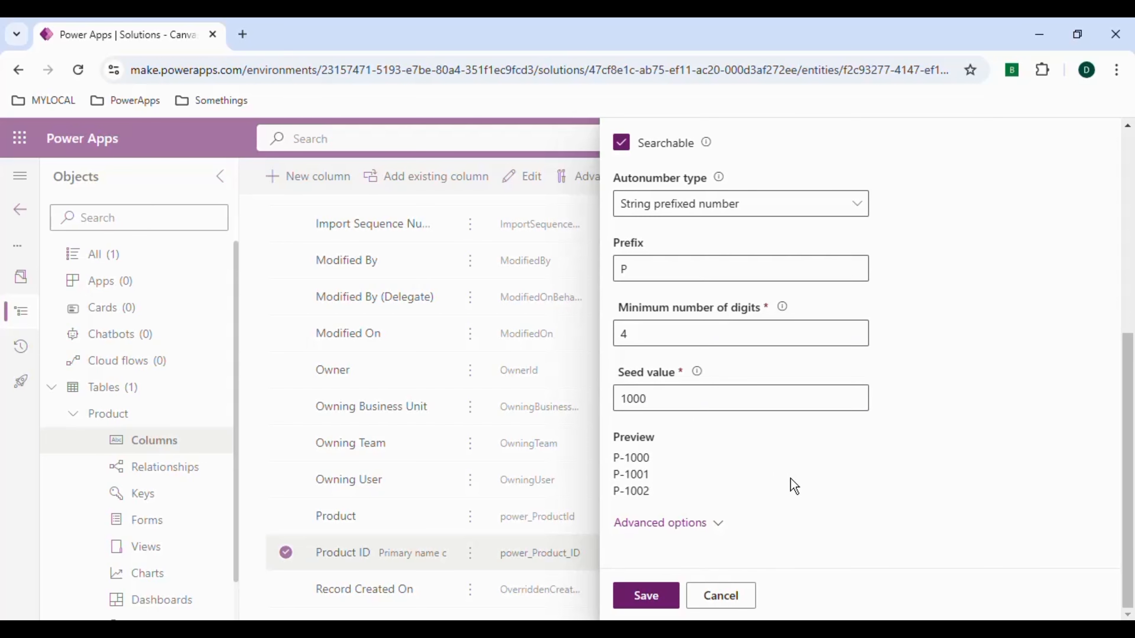
Review the Product ID column's advanced options and save the column
left_click(697, 523)
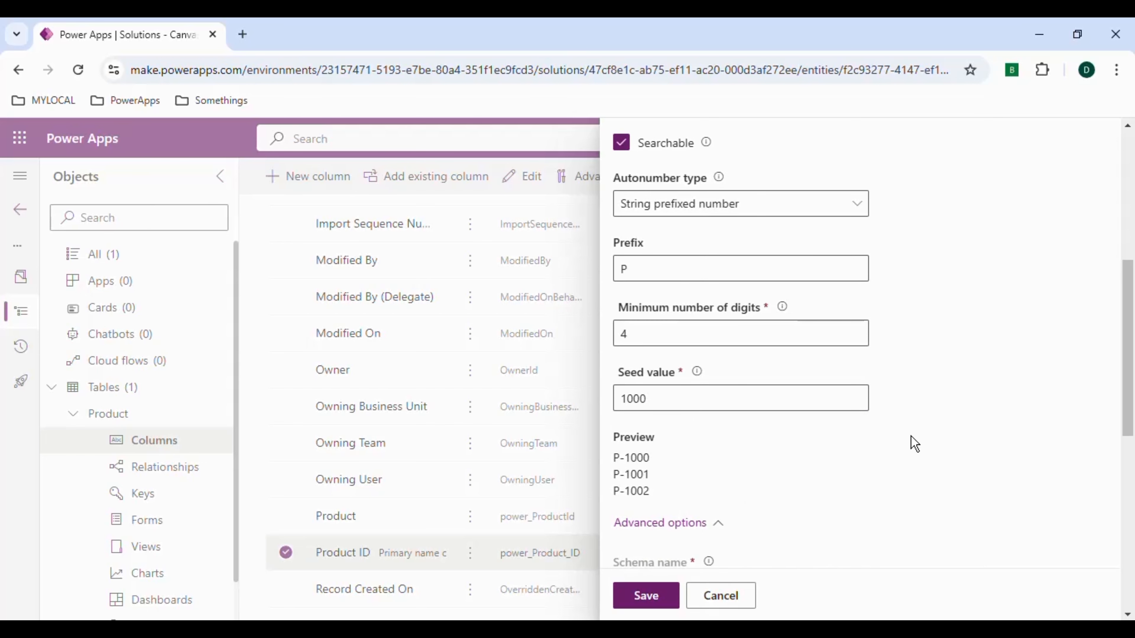
scroll(914, 444, "down", 4)
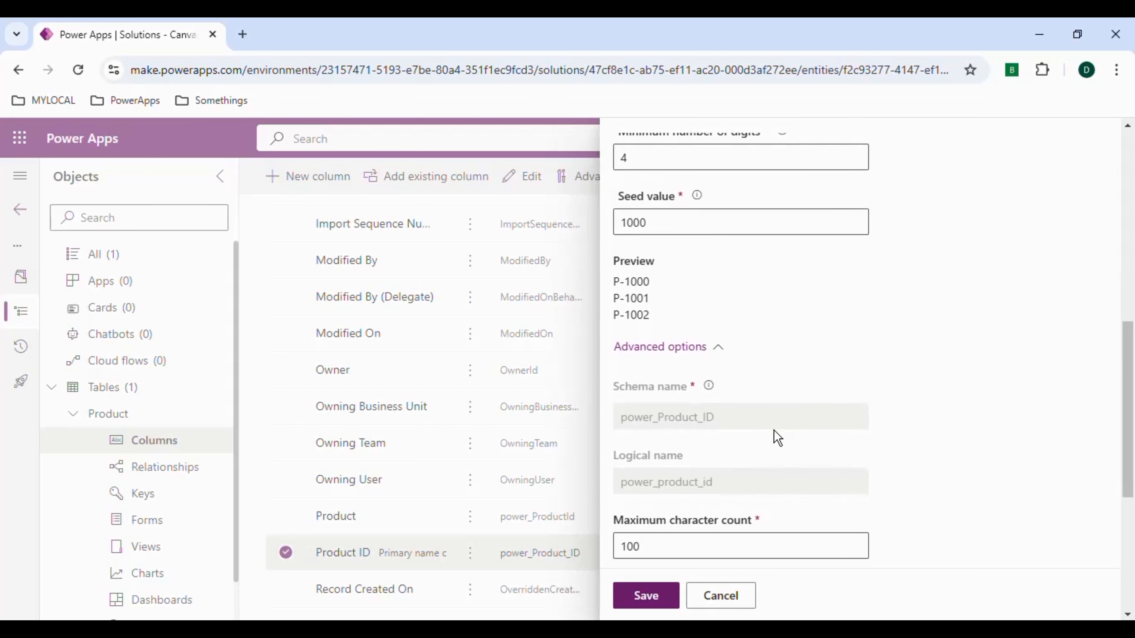
scroll(777, 438, "down", 1)
scroll(778, 438, "down", 3)
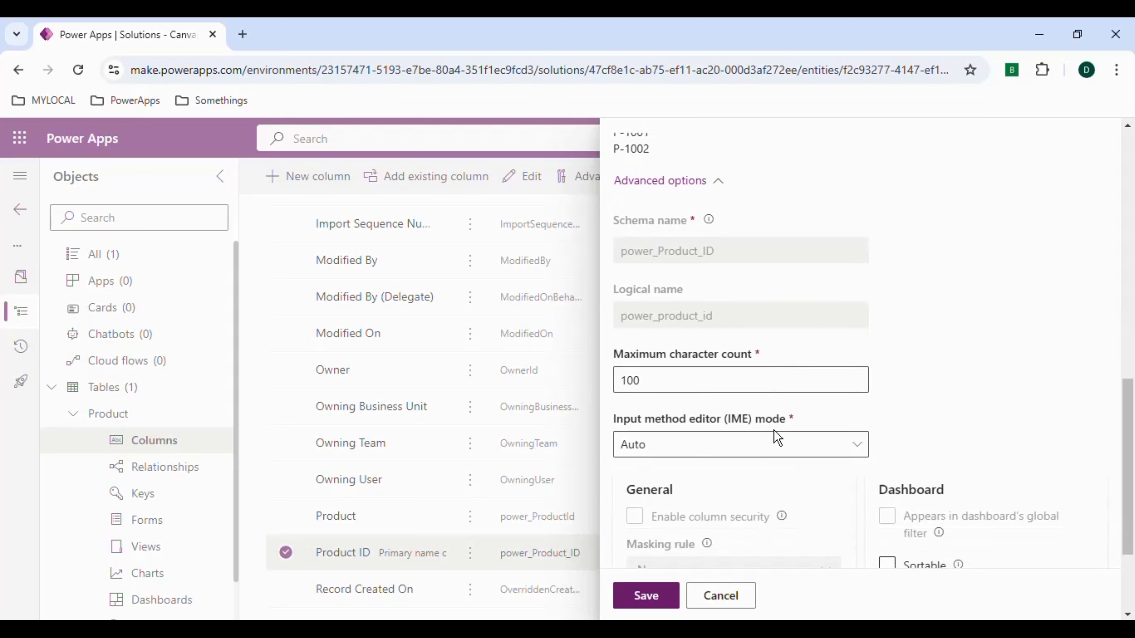
scroll(732, 386, "down", 1)
scroll(733, 385, "down", 3)
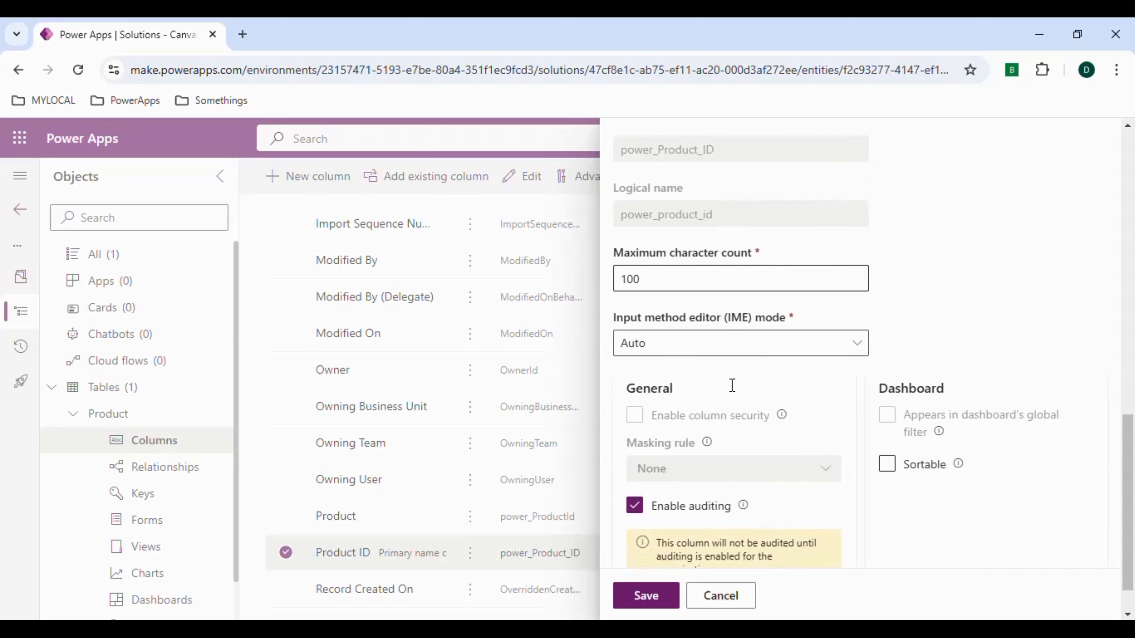
left_click(657, 603)
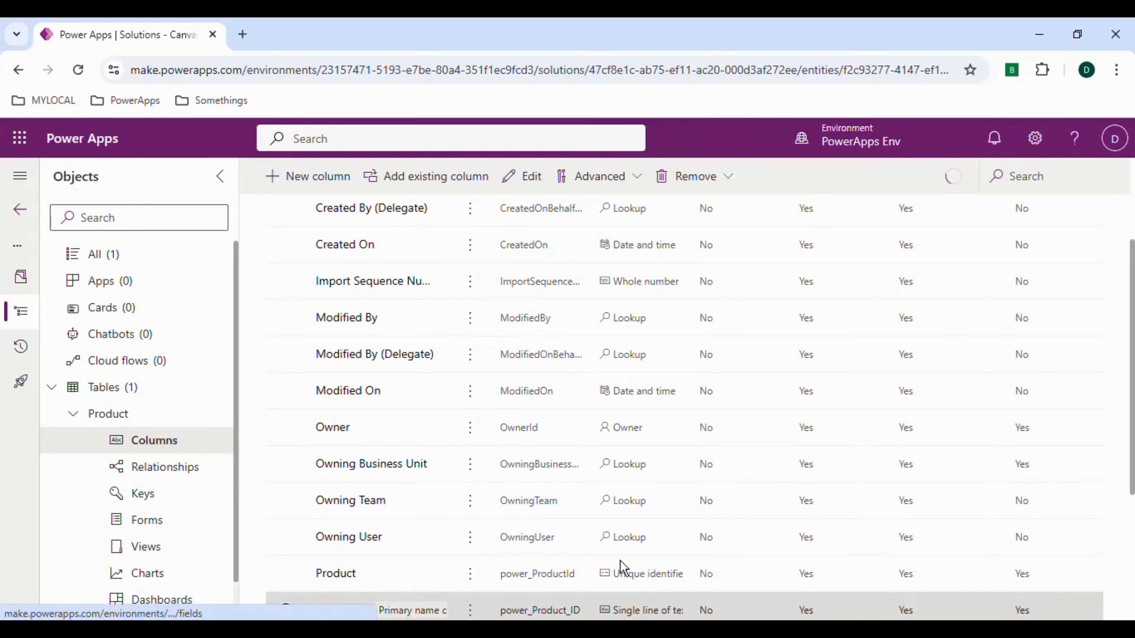
Start a new Product table column named Product Name with the single-line plain text data type
scroll(517, 471, "up", 4)
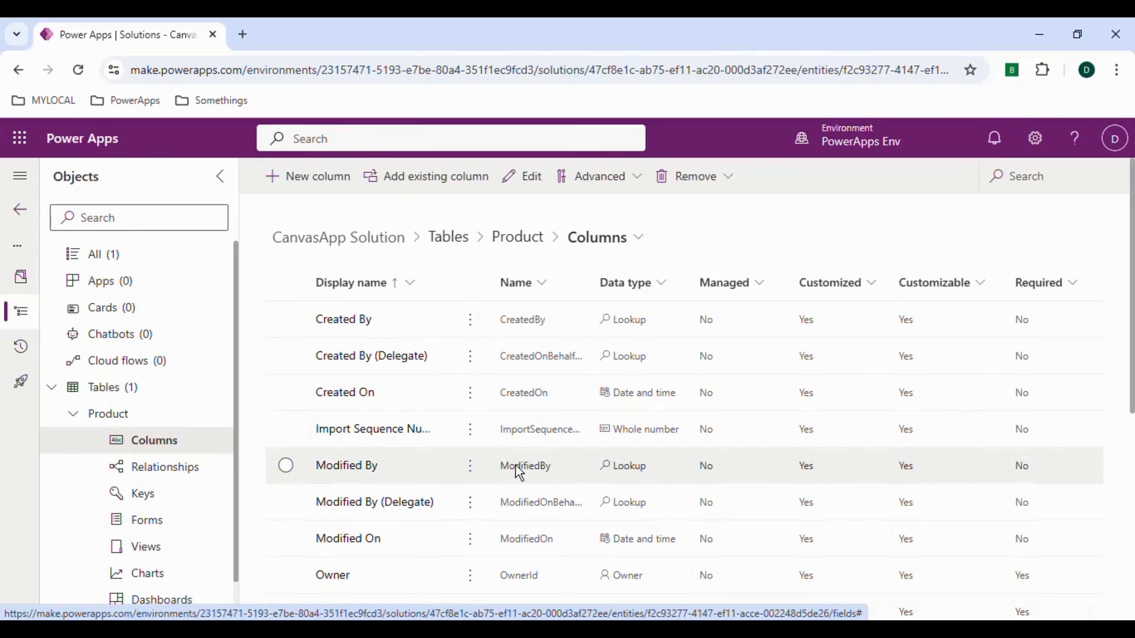
left_click(303, 175)
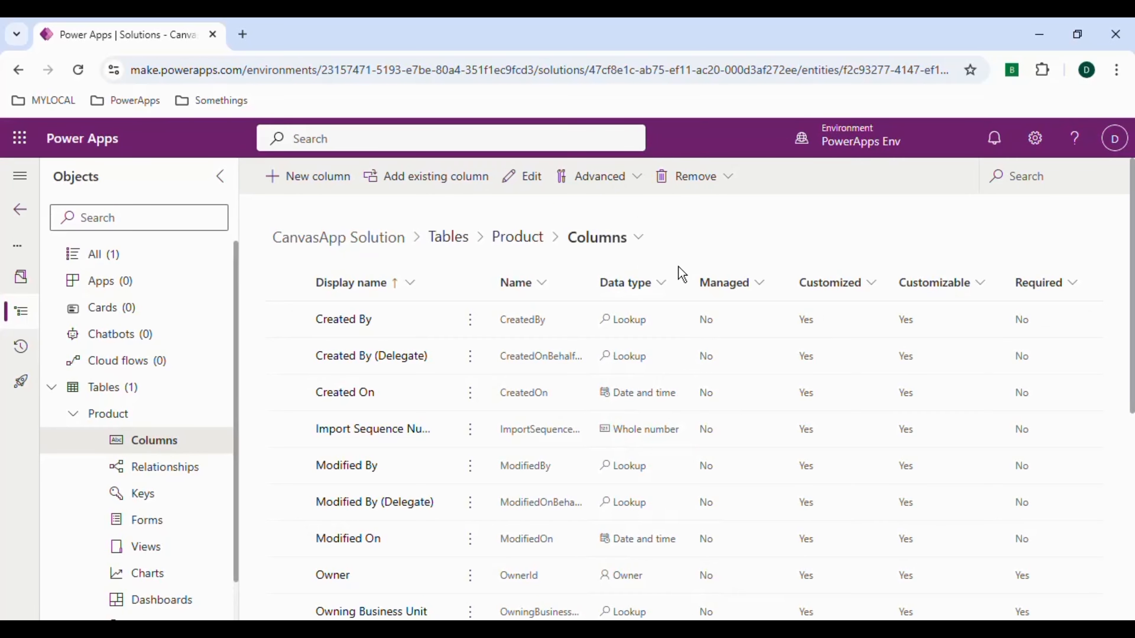
left_click(322, 182)
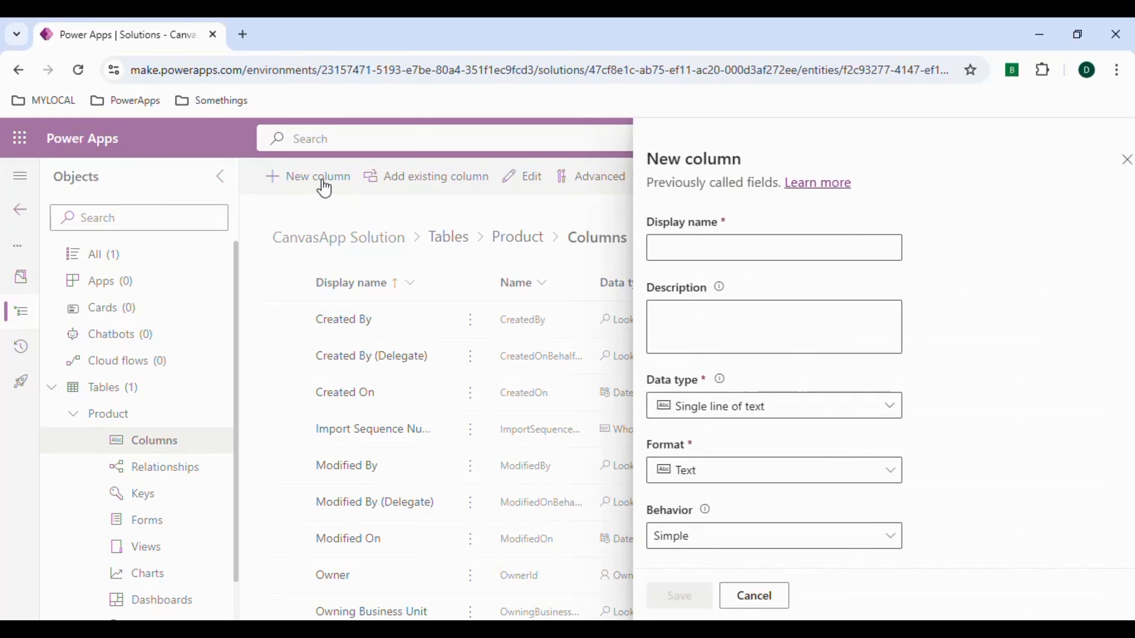
left_click(698, 237)
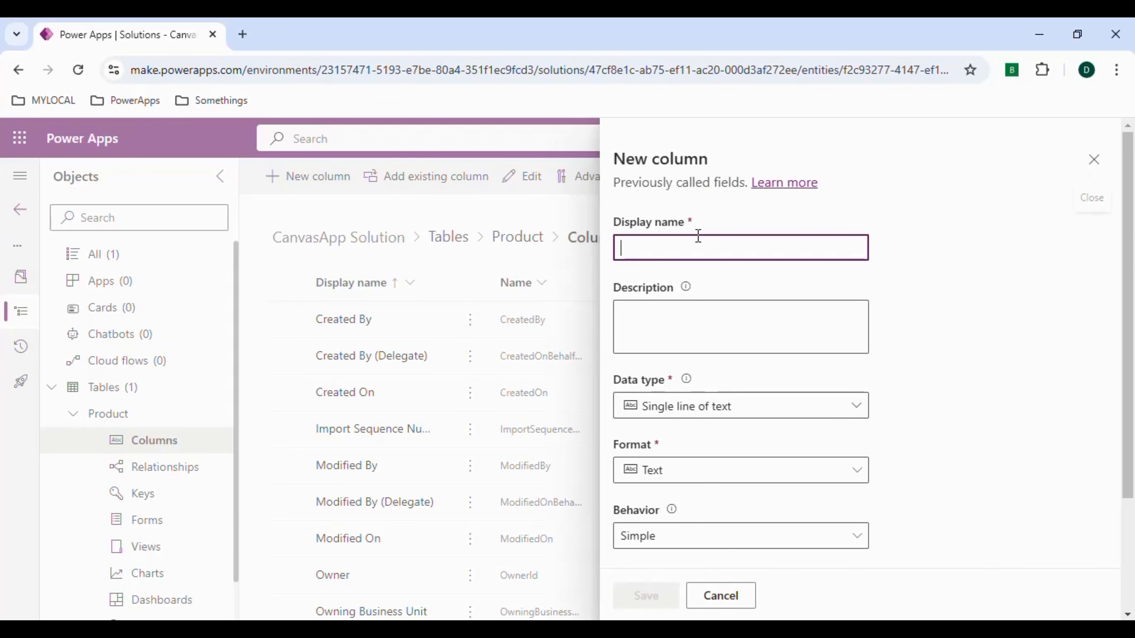
type("Produ")
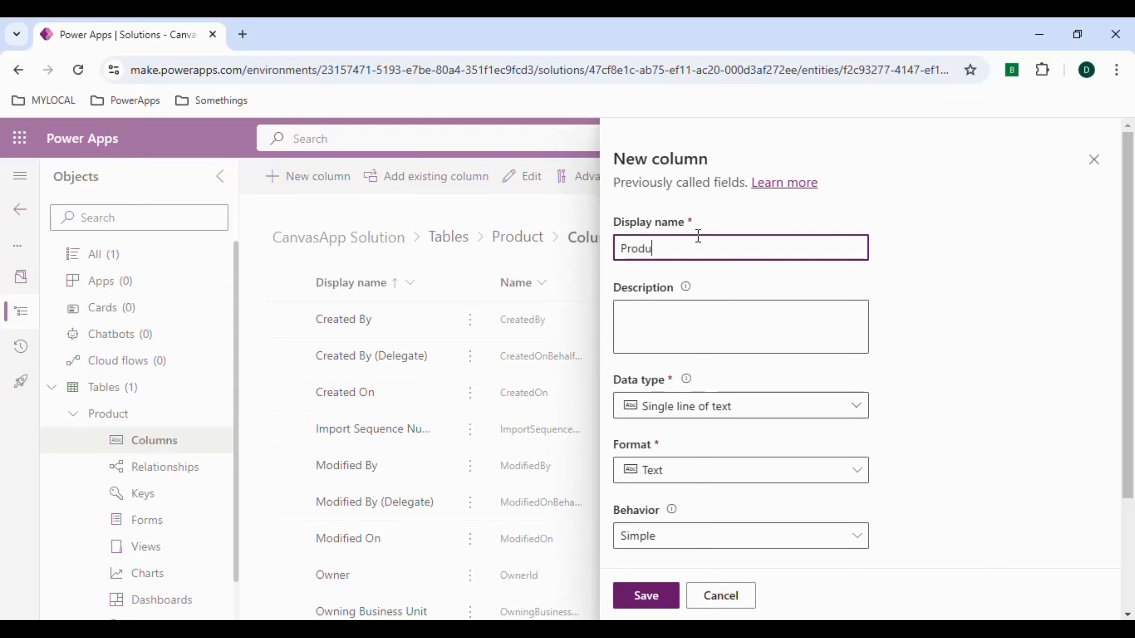
type("ct Name")
scroll(691, 396, "down", 3)
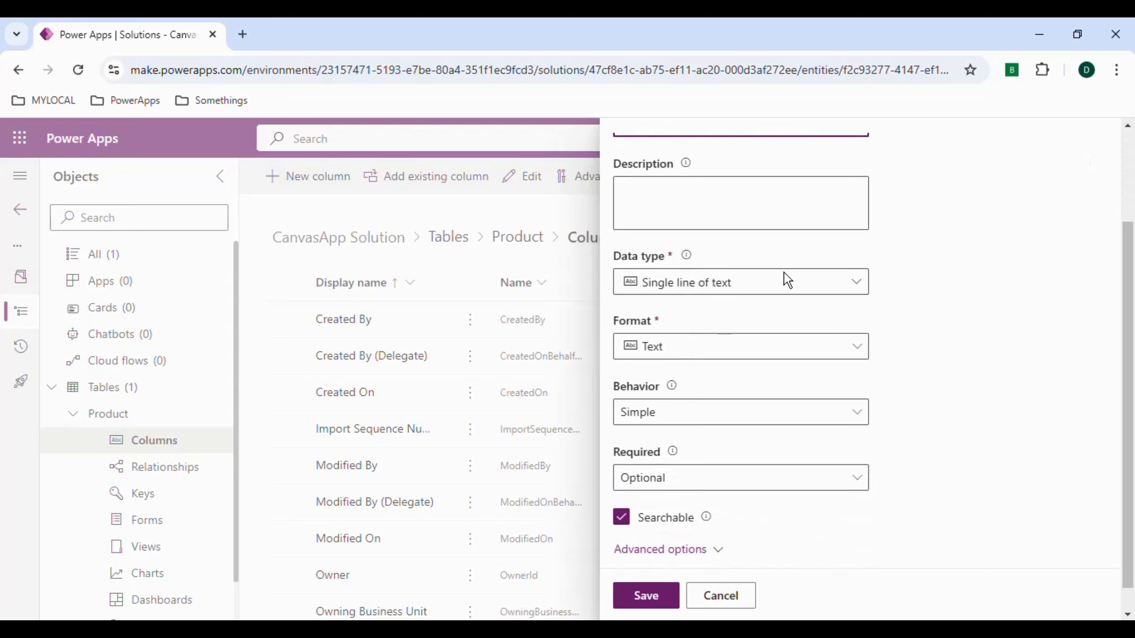
left_click(859, 286)
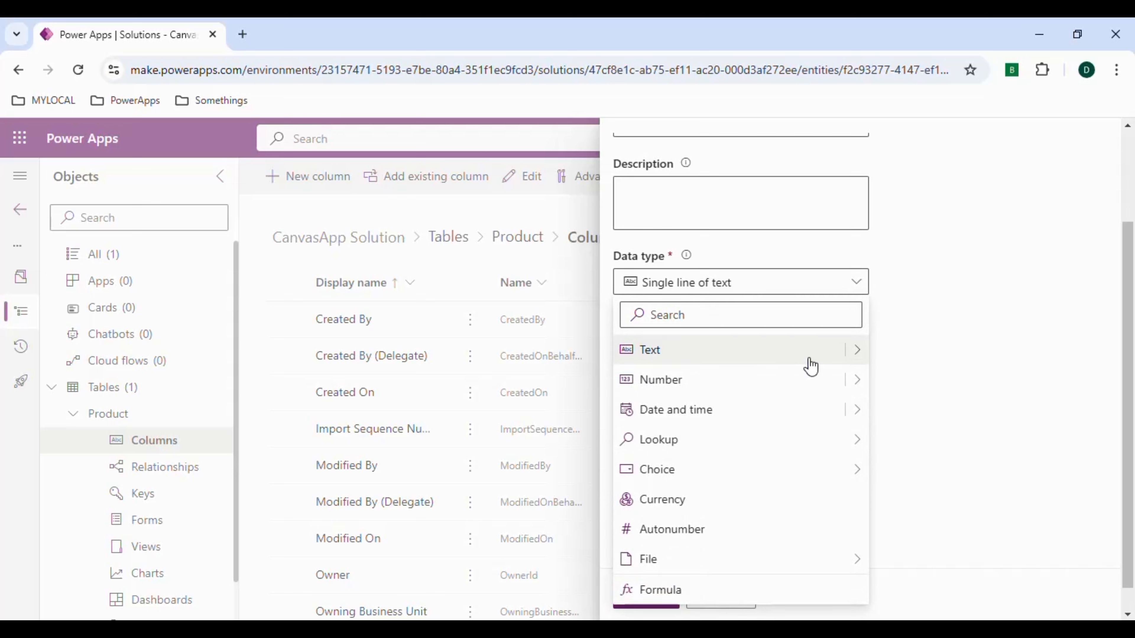
mouse_move(854, 362)
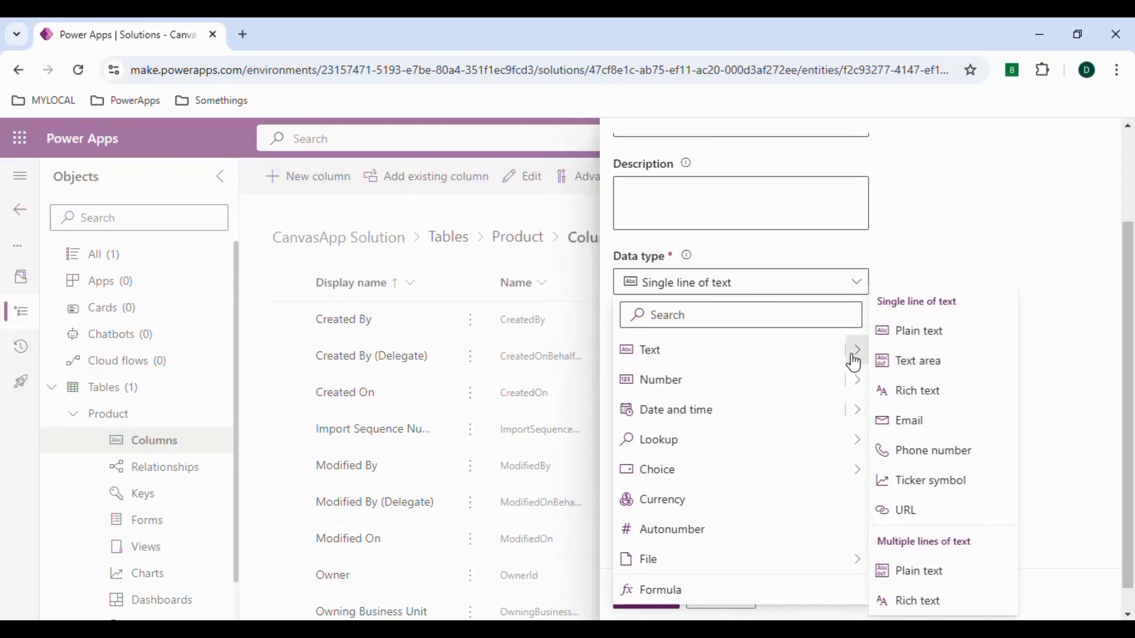
left_click(925, 342)
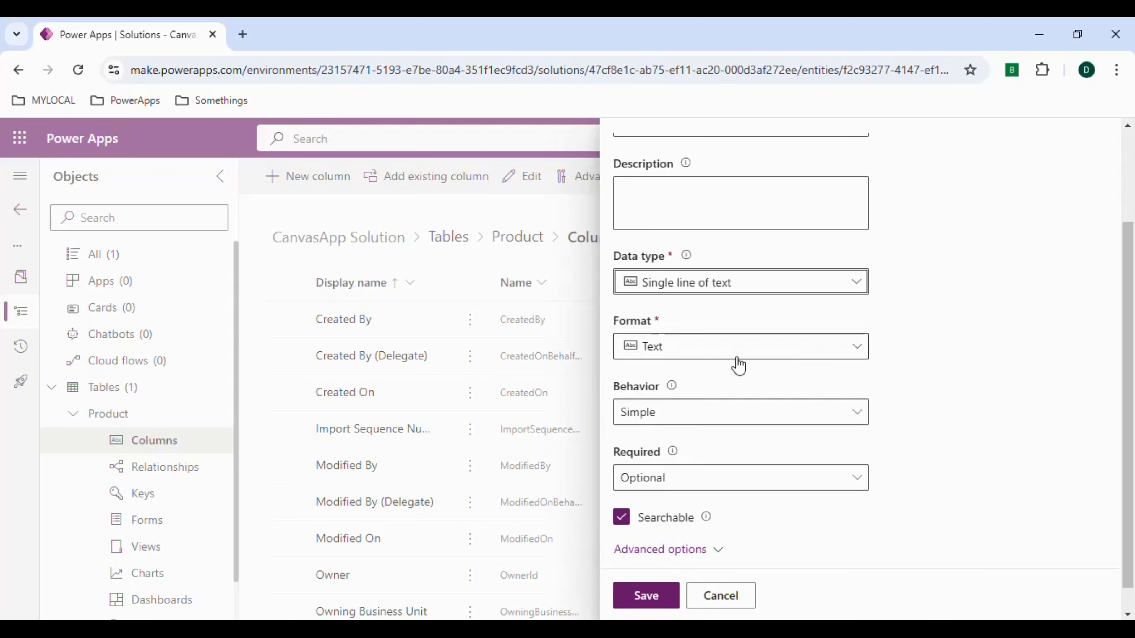
Review the Product Name column's advanced options and save the new column
scroll(699, 378, "down", 1)
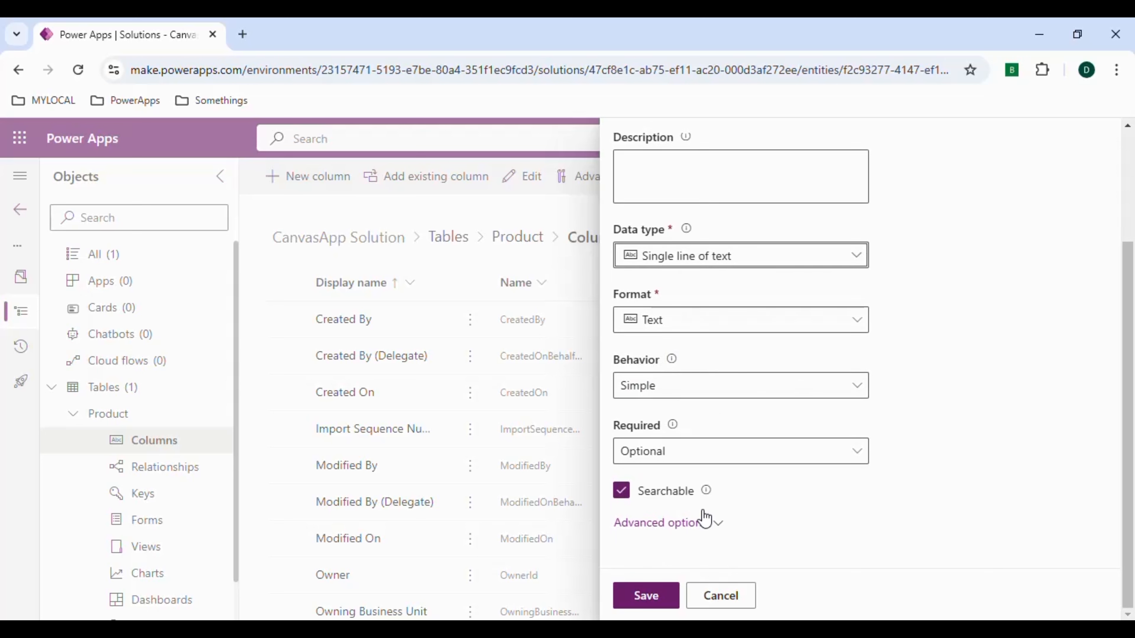
left_click(695, 523)
scroll(873, 415, "down", 3)
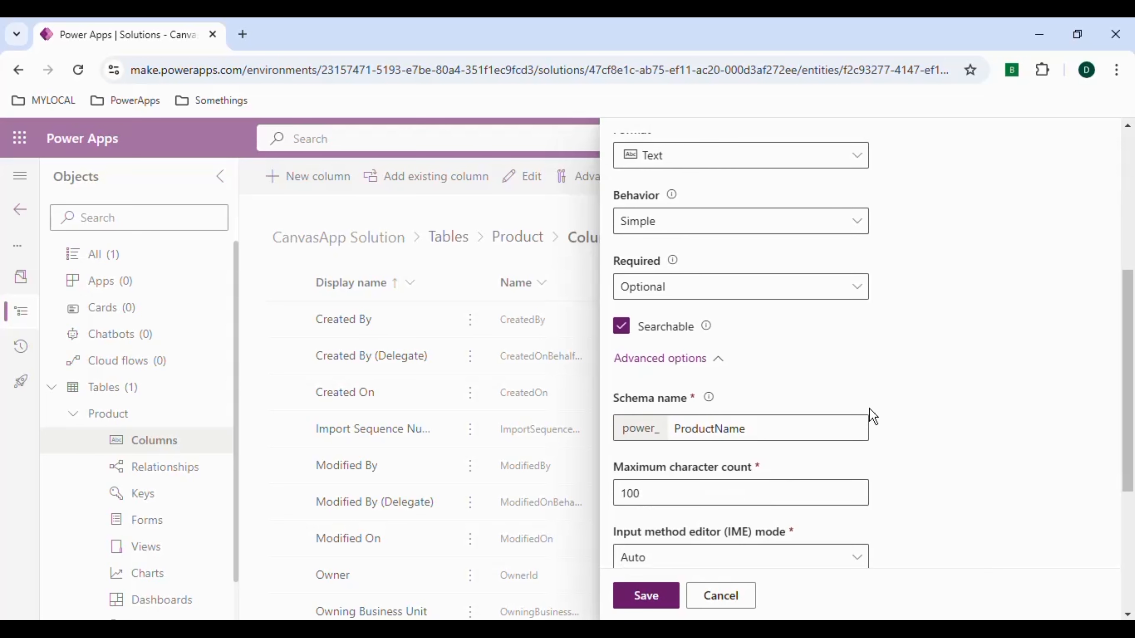
scroll(720, 437, "down", 3)
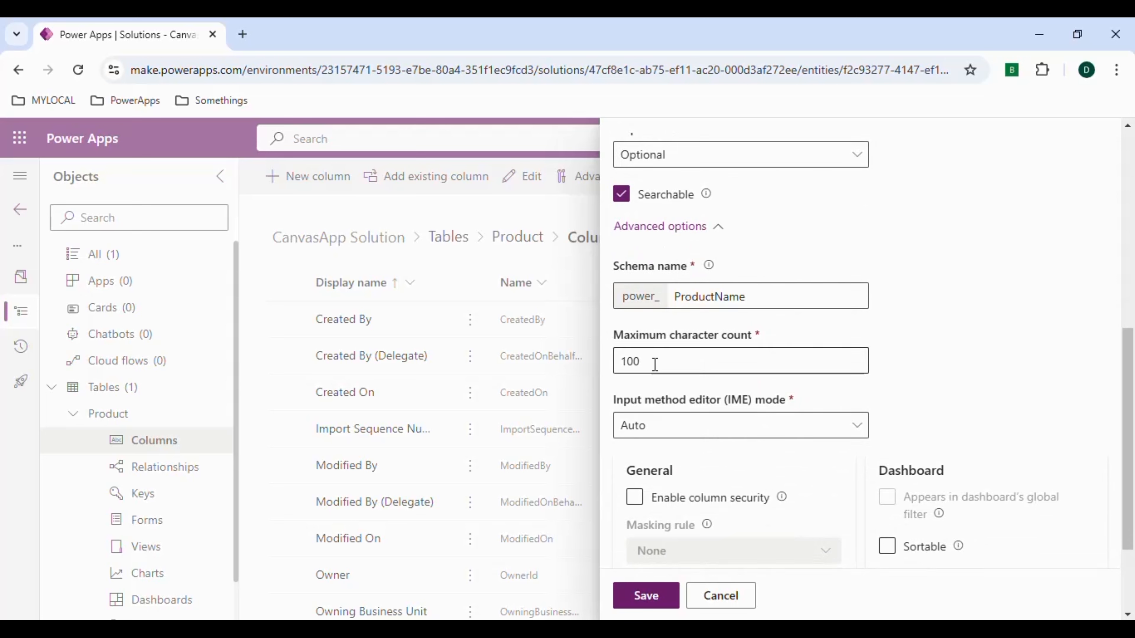
left_click(661, 601)
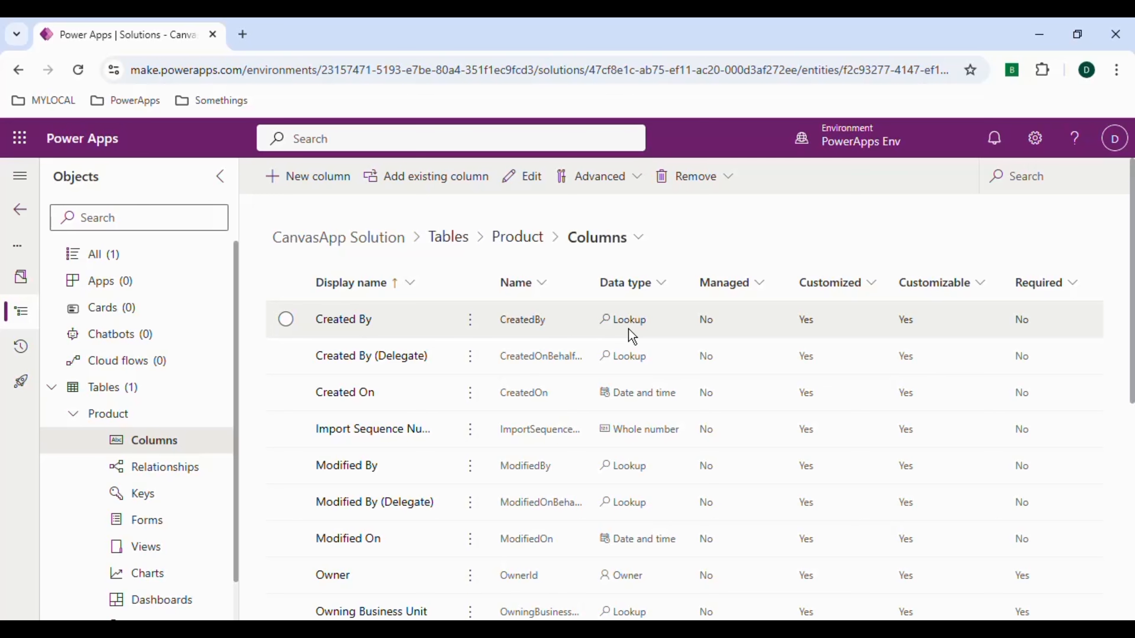
Add a column named Description with the multiple-lines plain text data type and save it
left_click(311, 187)
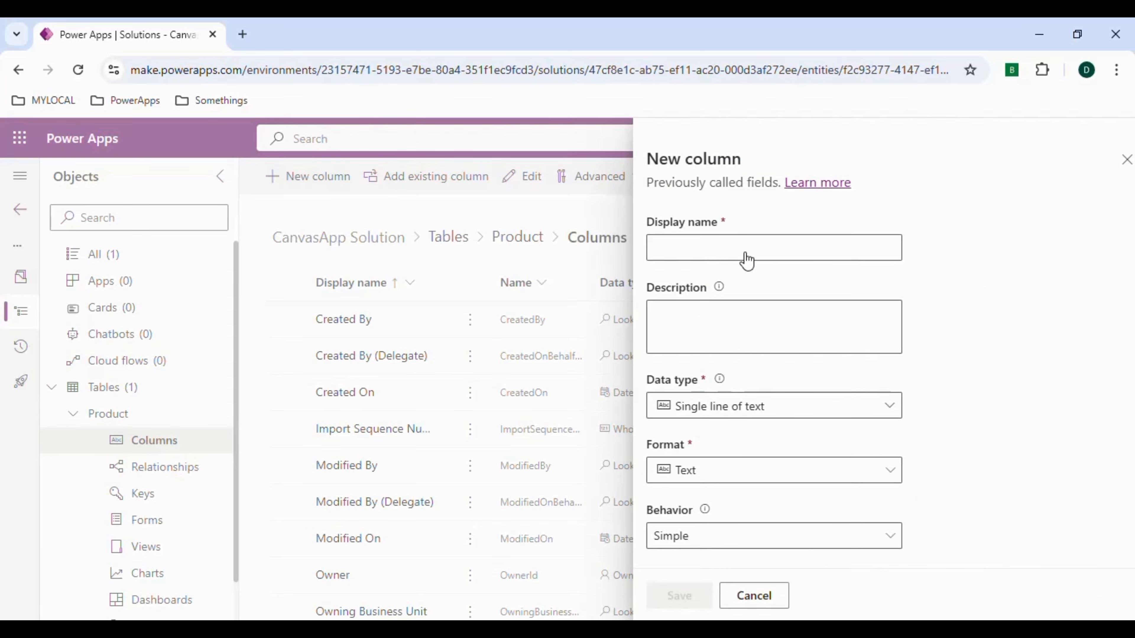
left_click(728, 258)
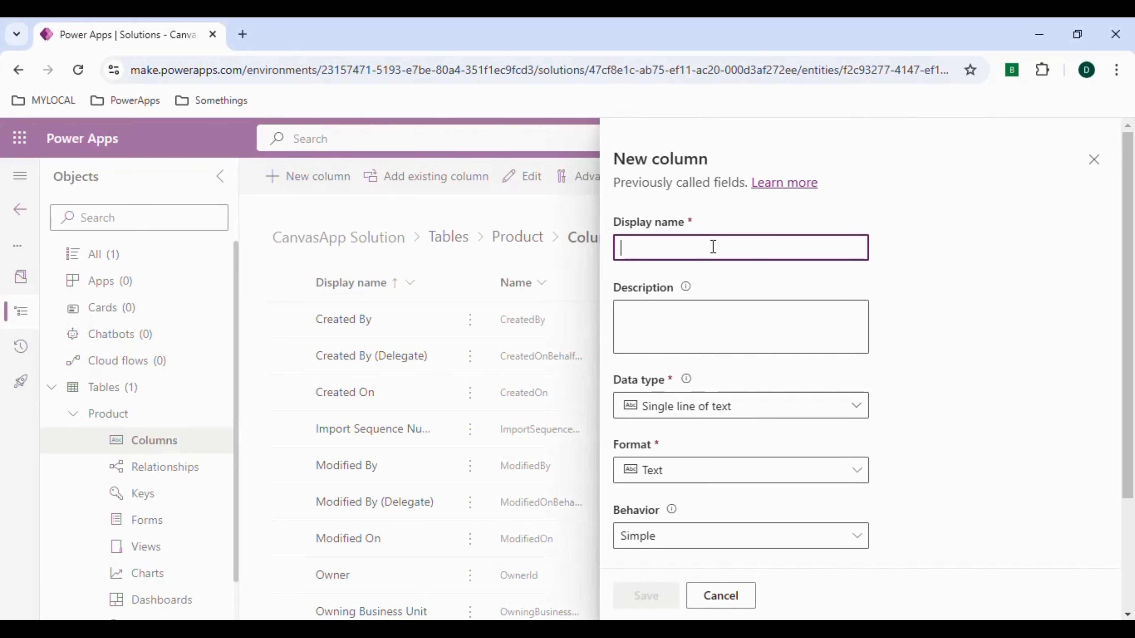
type("Descri")
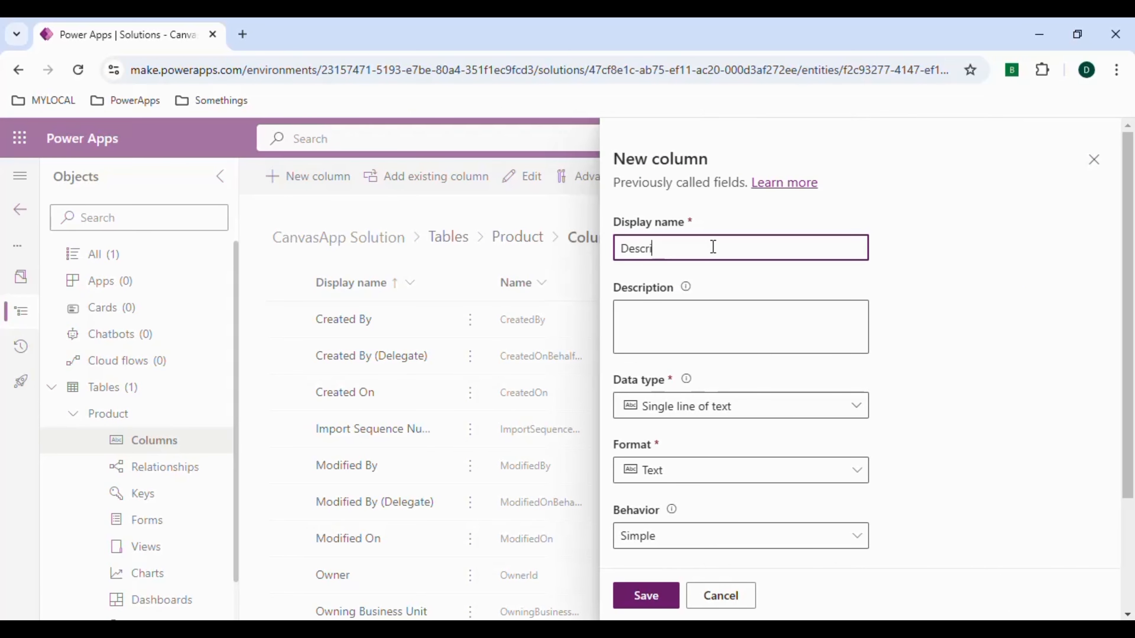
type("ption")
left_click(740, 410)
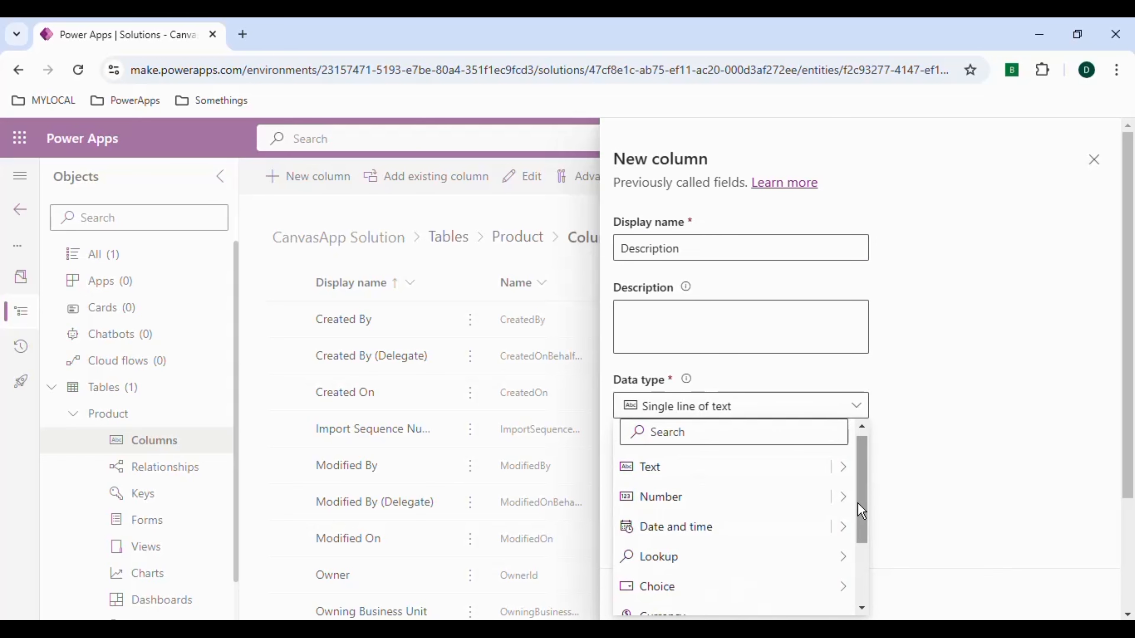
mouse_move(846, 473)
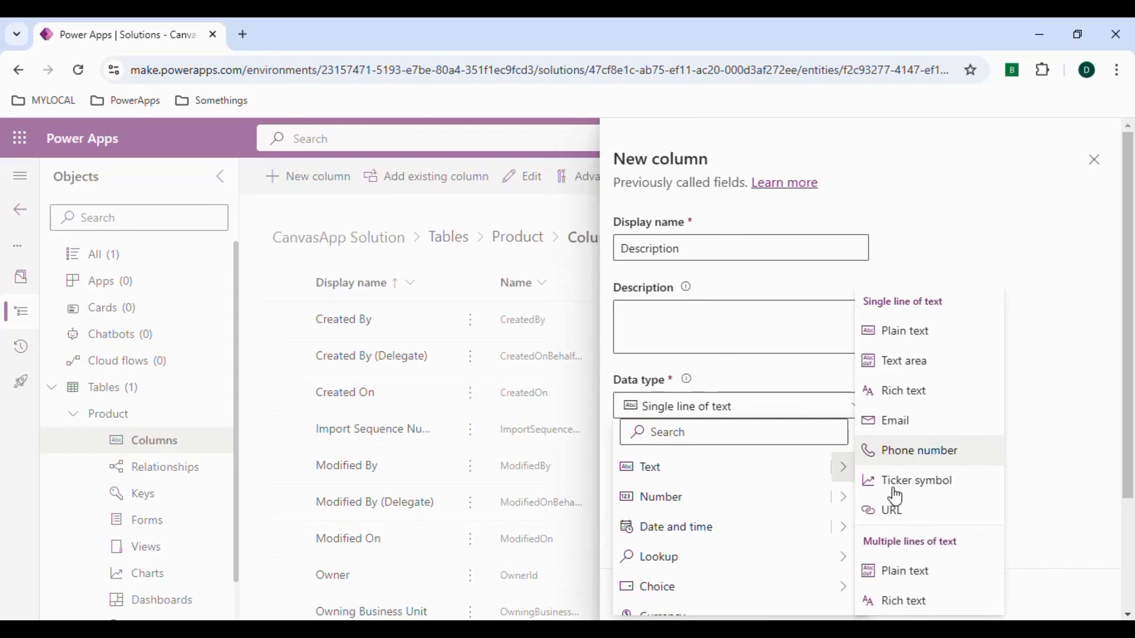
left_click(913, 576)
scroll(918, 482, "down", 2)
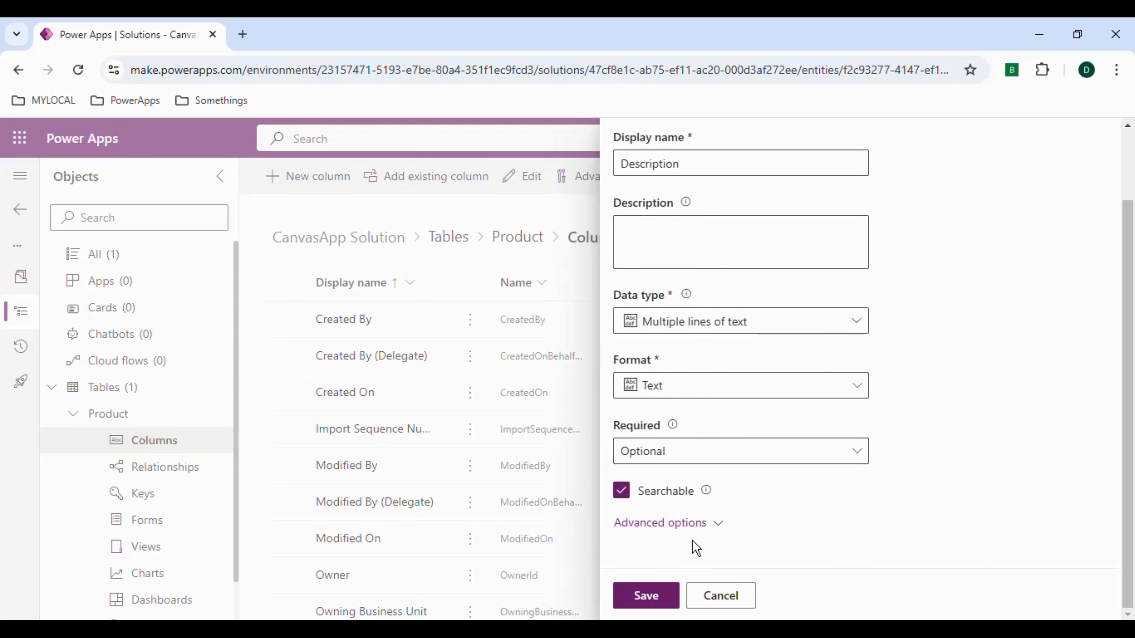
left_click(648, 597)
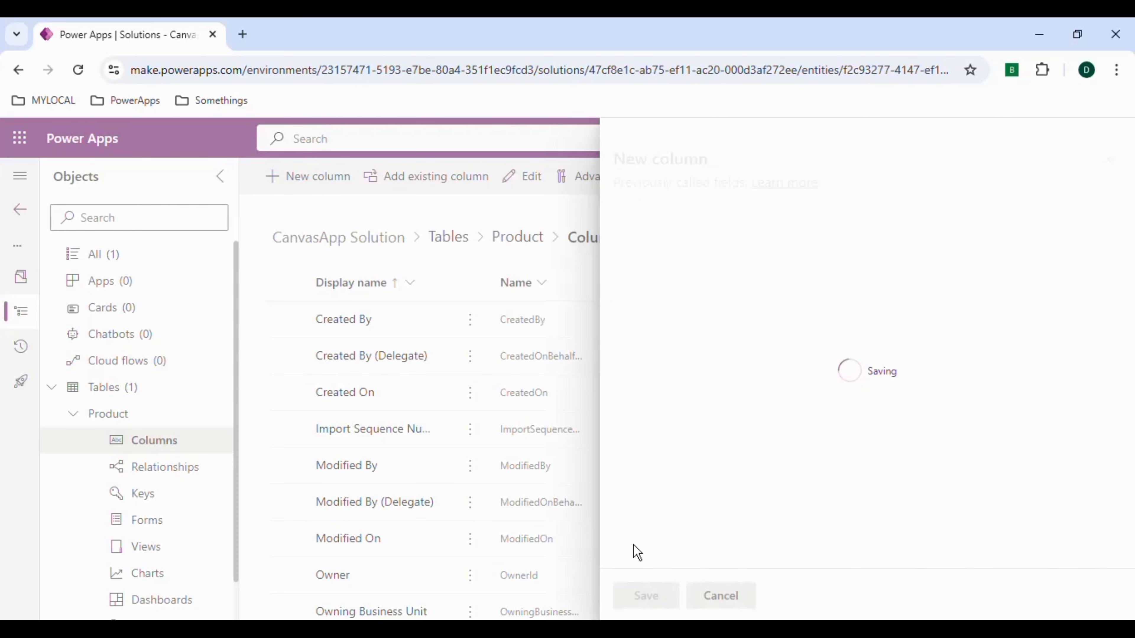
Add a column named Price with the Currency data type to the Product table and save it
left_click(337, 187)
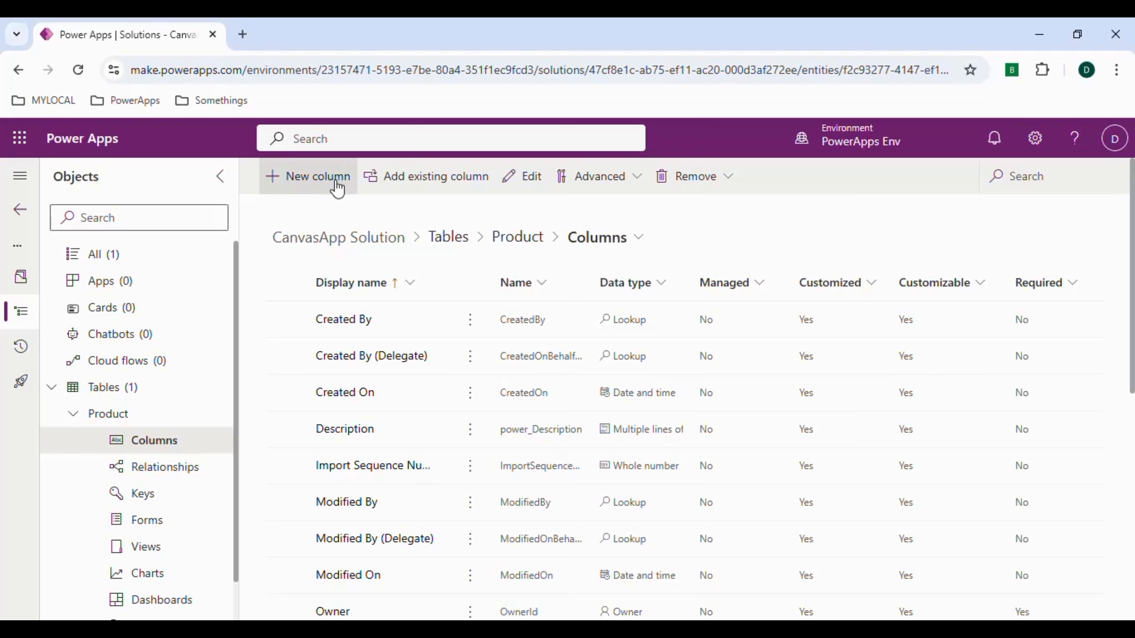
left_click(706, 243)
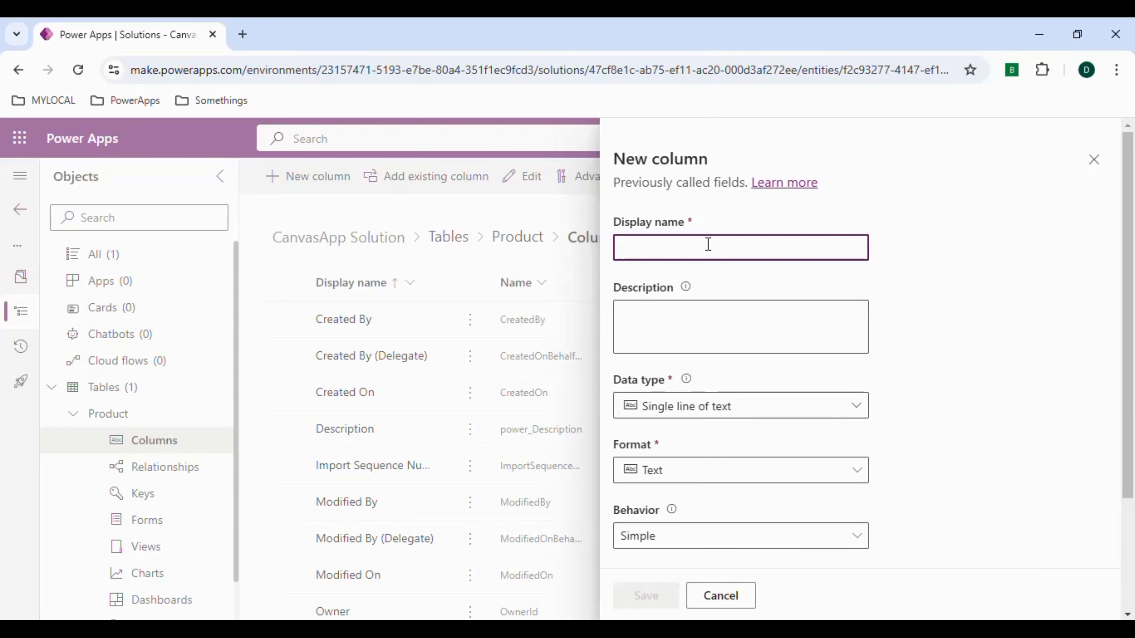
type("Price")
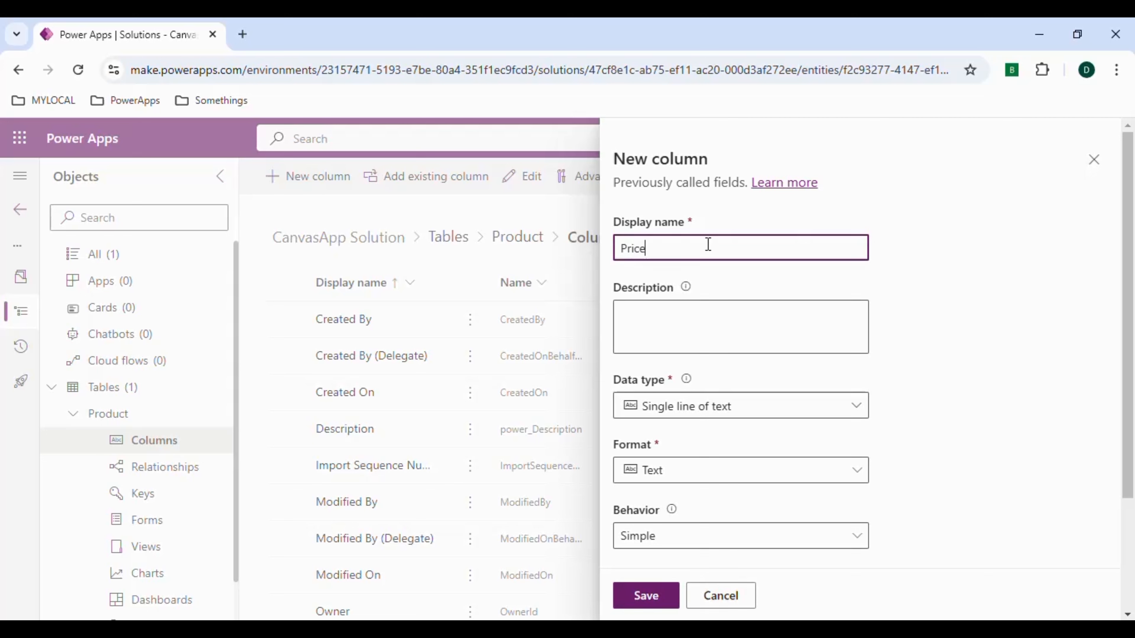
scroll(760, 362, "down", 2)
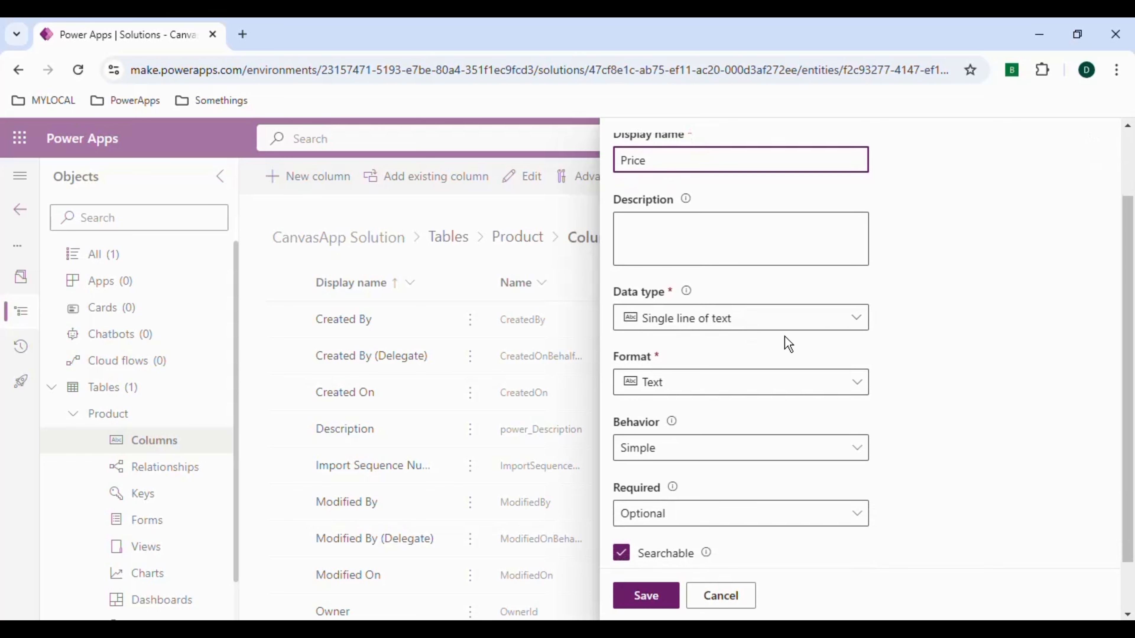
left_click(858, 323)
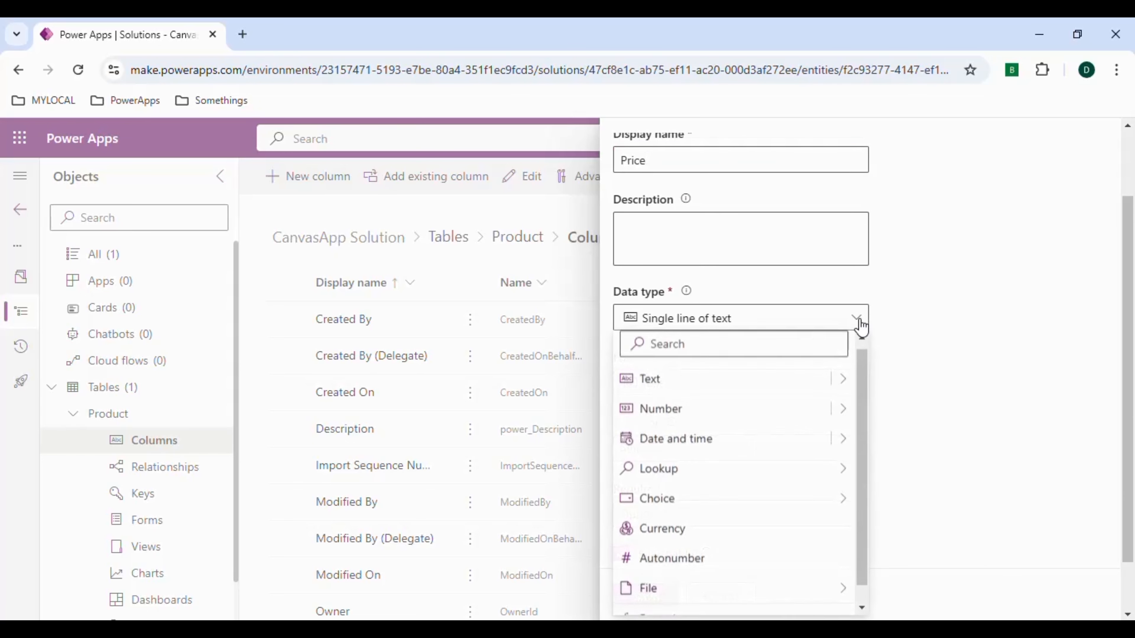
left_click(706, 533)
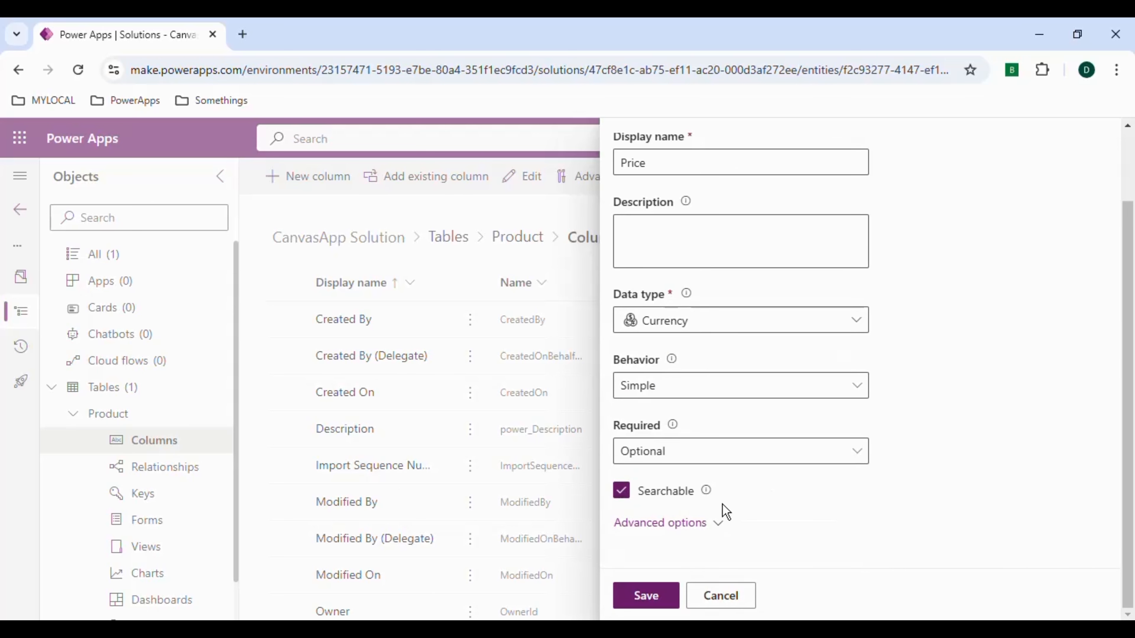
left_click(656, 597)
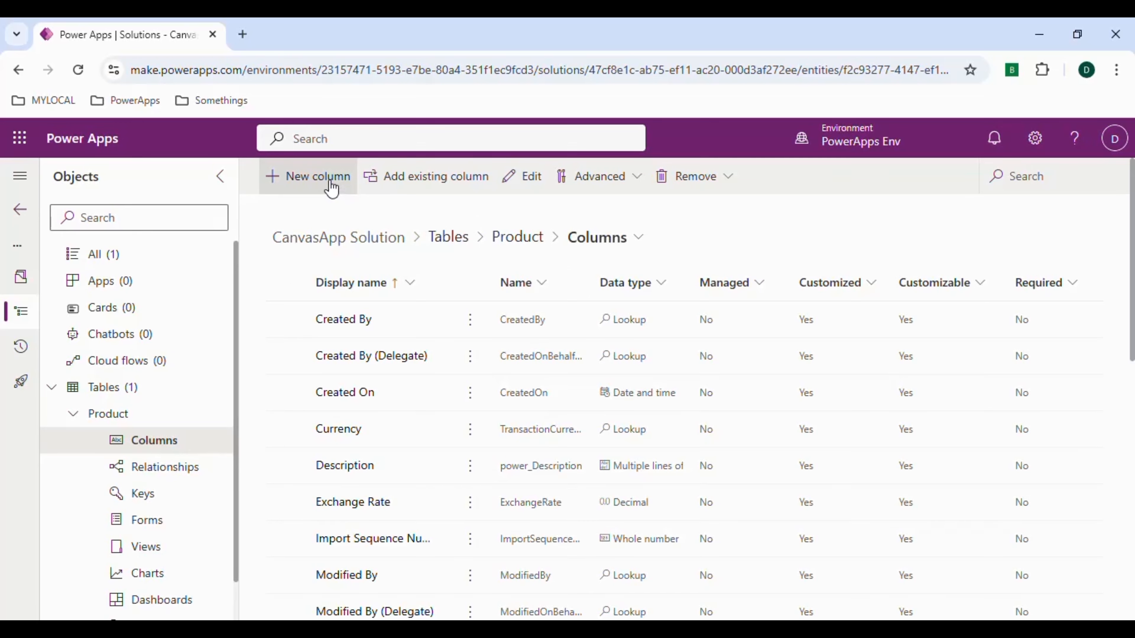
Start a new Product table column named Category with the Choice data type
left_click(325, 181)
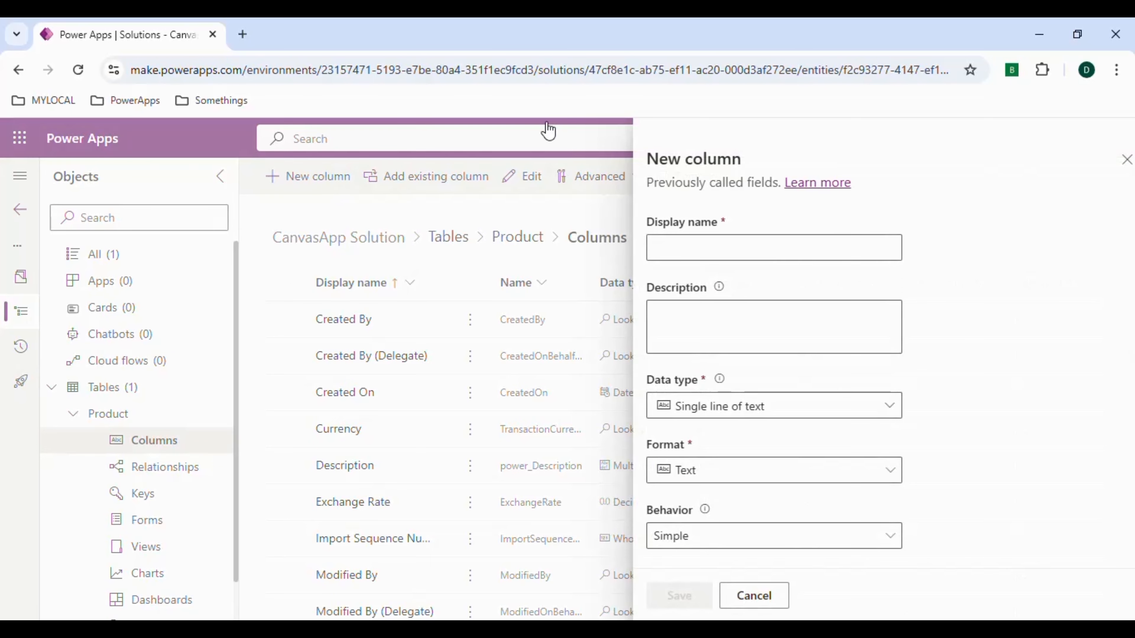
left_click(777, 242)
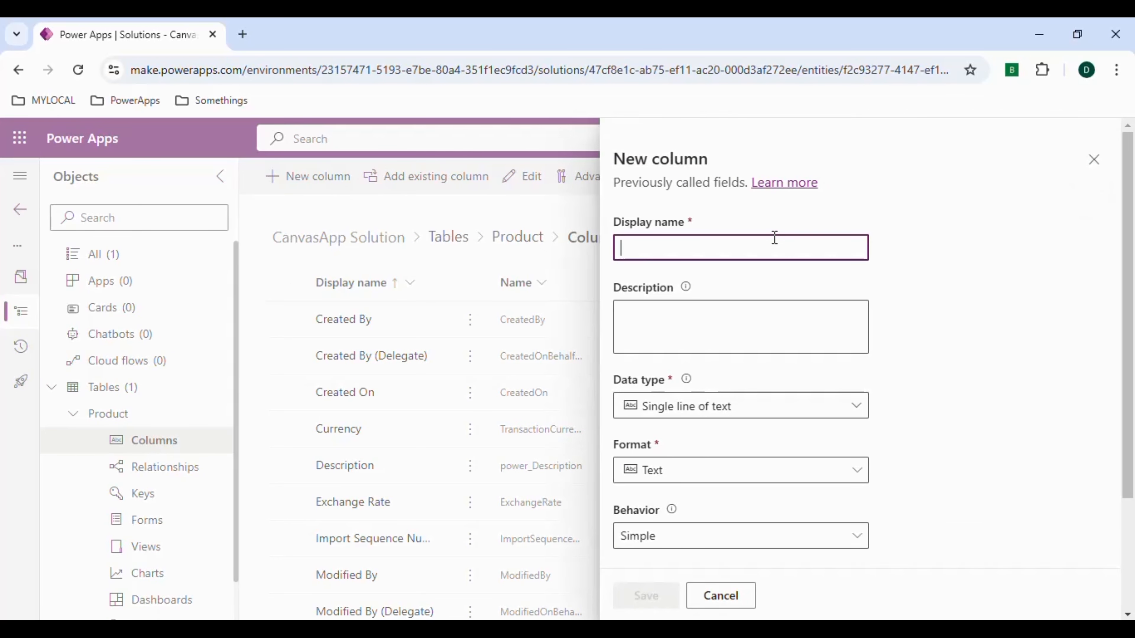
type("C")
key("BackSpace")
type("Cate")
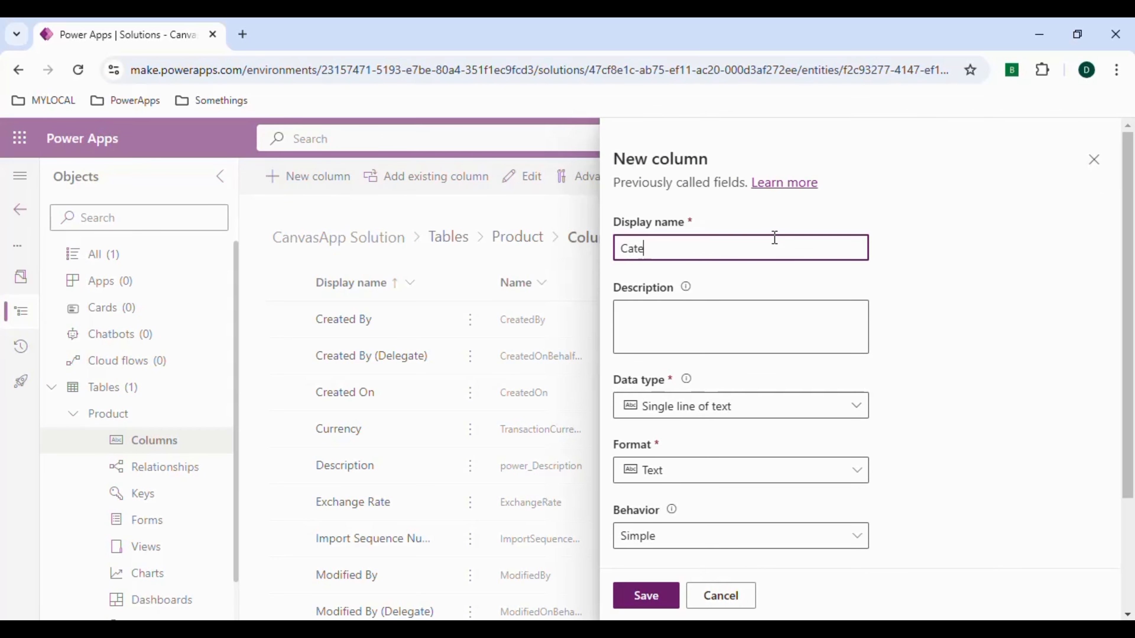
type("gory")
left_click(861, 408)
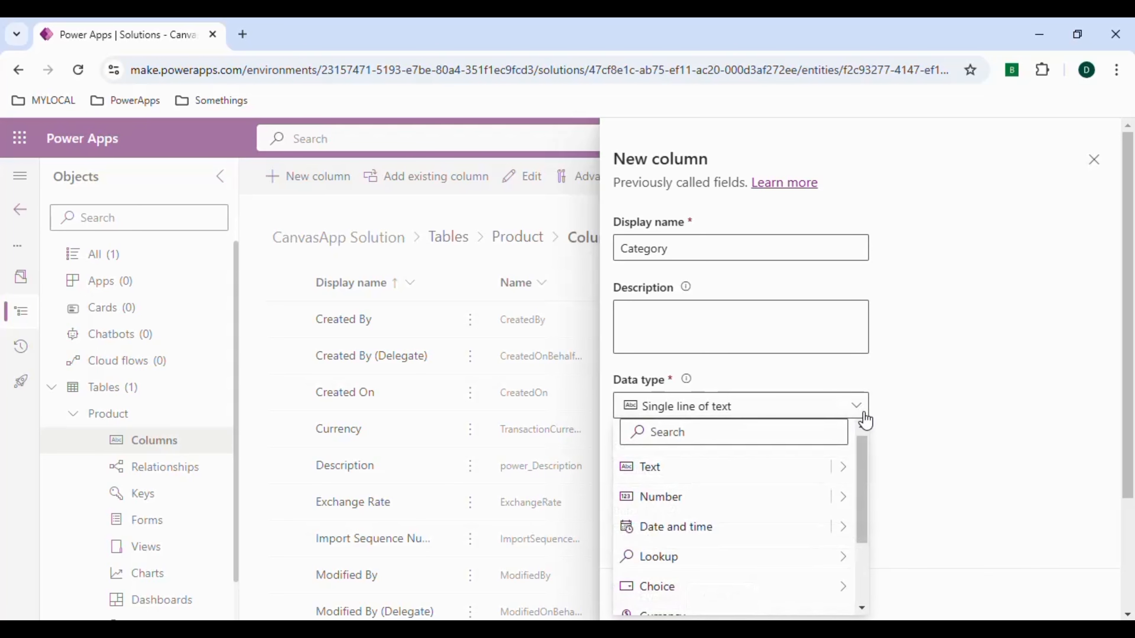
mouse_move(846, 592)
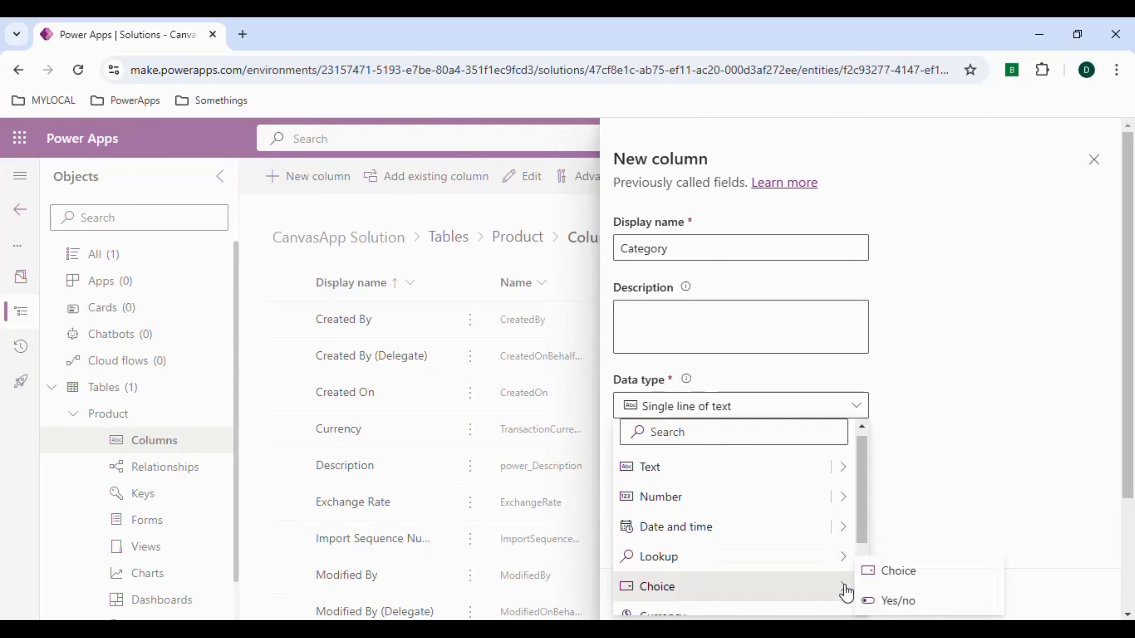
left_click(880, 576)
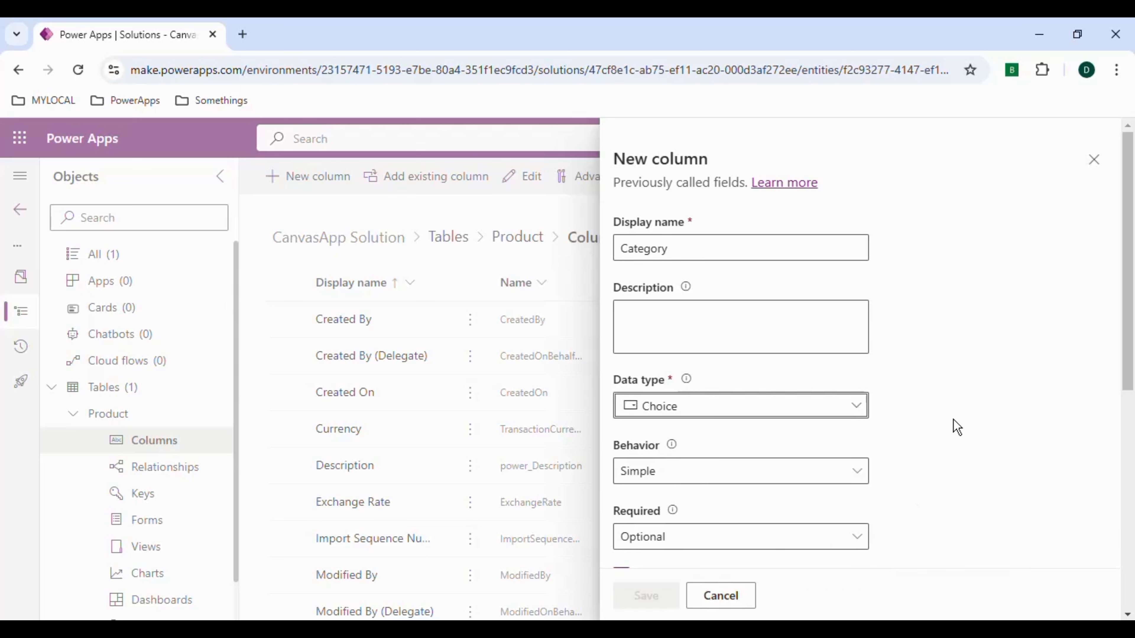
Create and save a global choice named Product Categories with the labels Electronics, Fashion, Sports, Fitness, Health, Food and Books
scroll(956, 427, "down", 5)
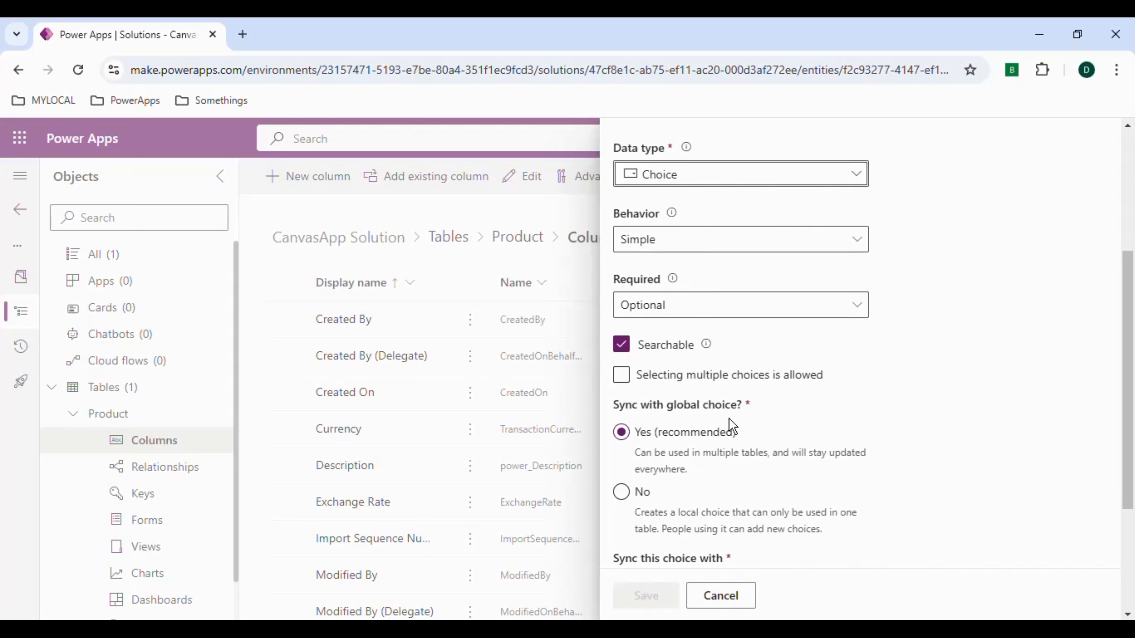
scroll(733, 427, "down", 2)
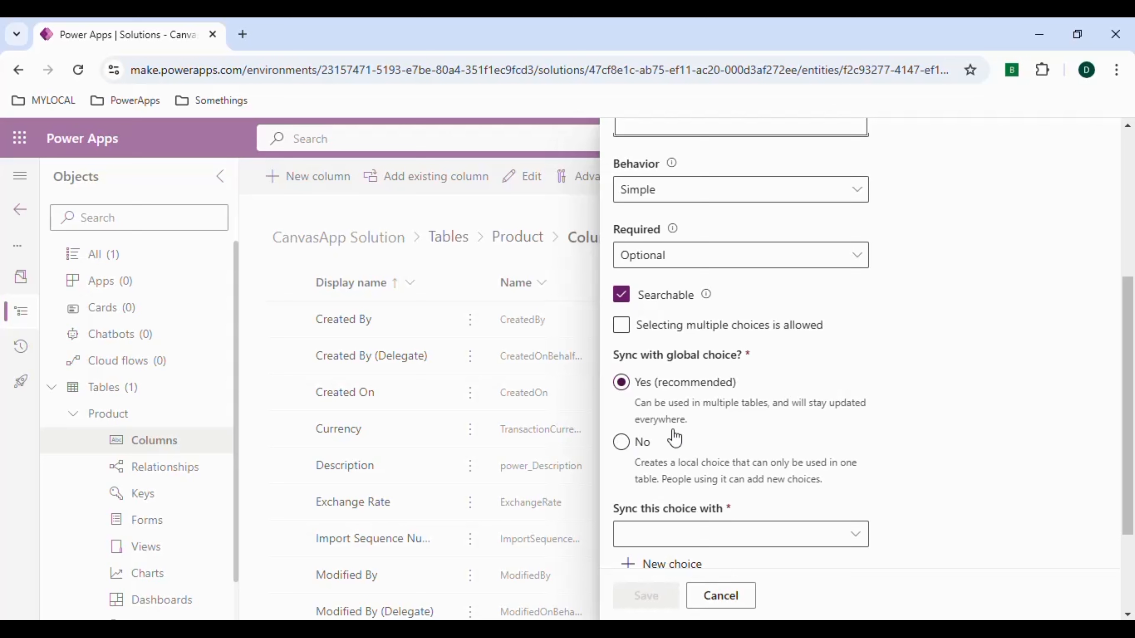
scroll(646, 529, "down", 3)
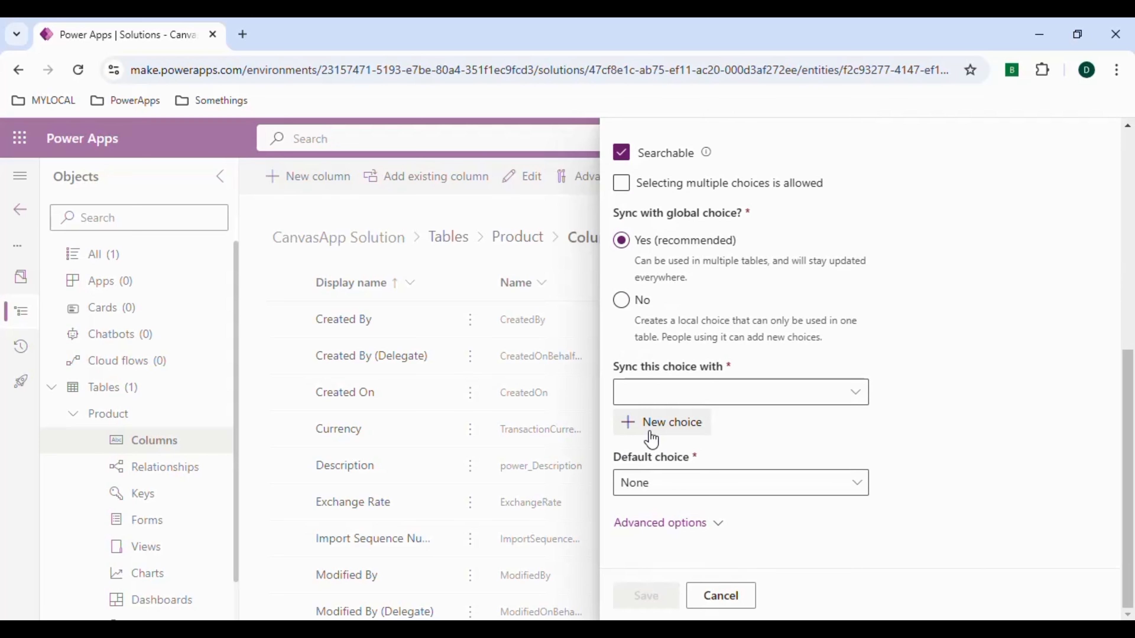
left_click(673, 430)
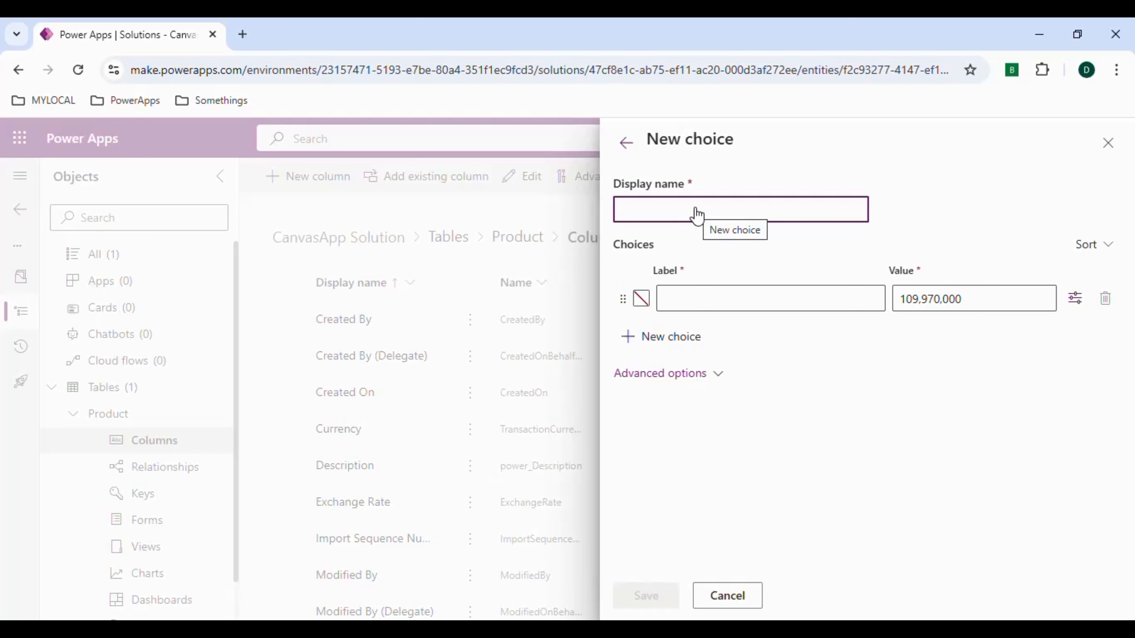
type("Prod")
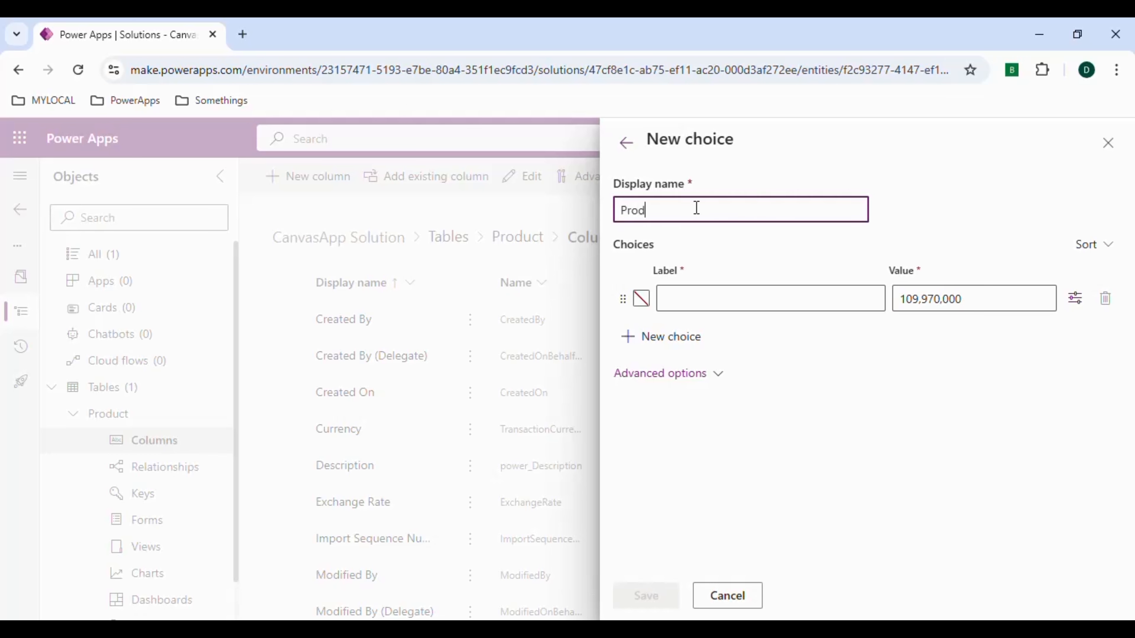
type("uct Categories")
left_click(729, 300)
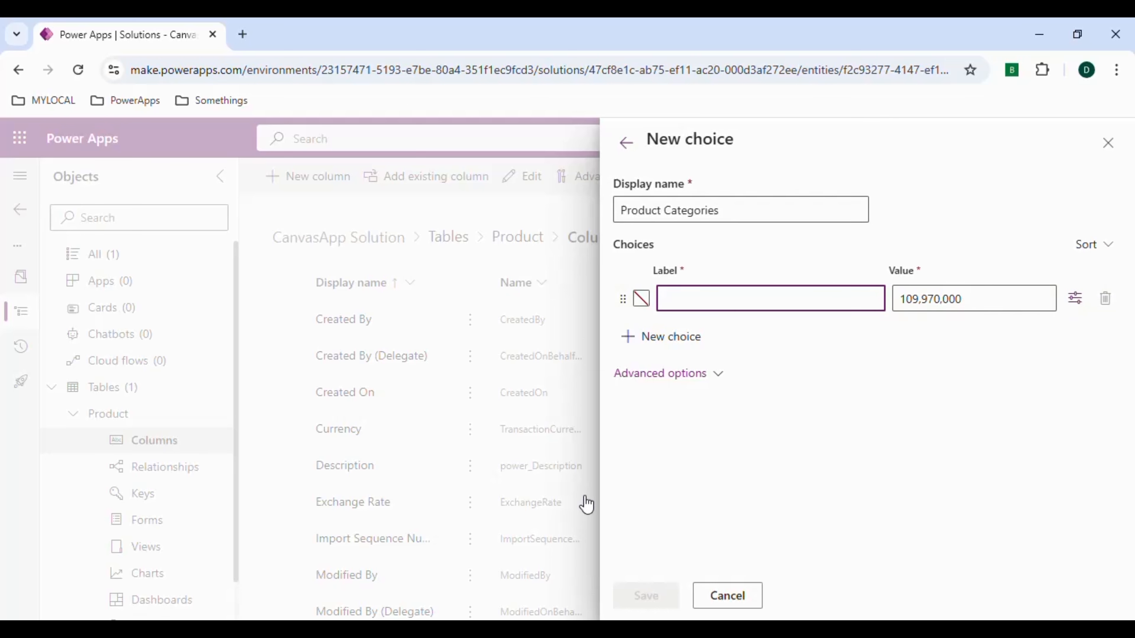
type("Electronics")
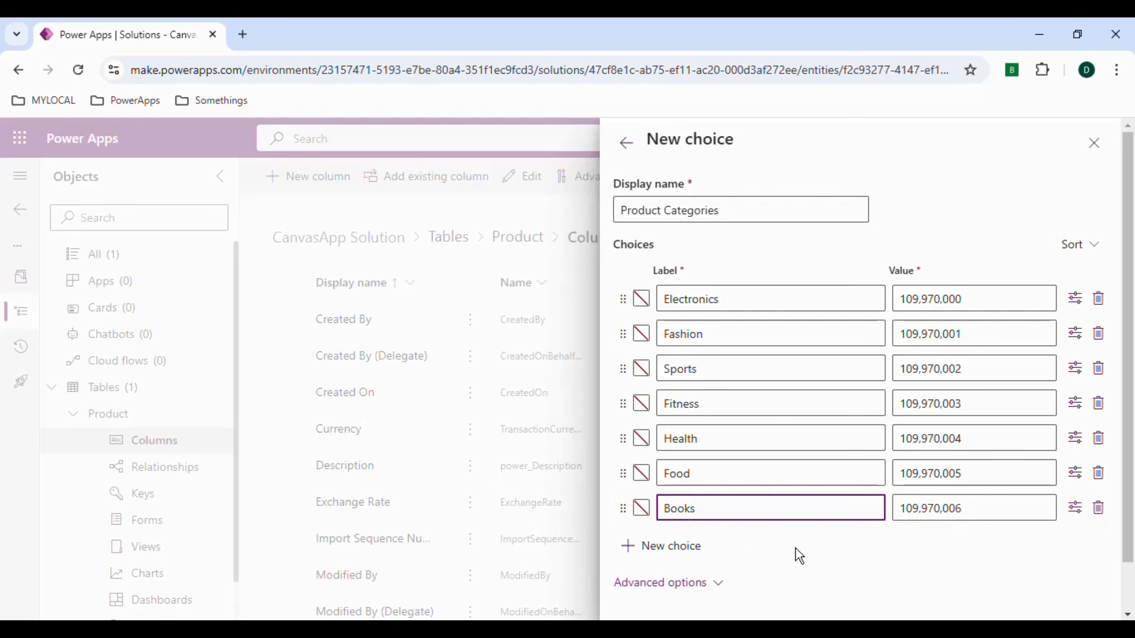
left_click(796, 549)
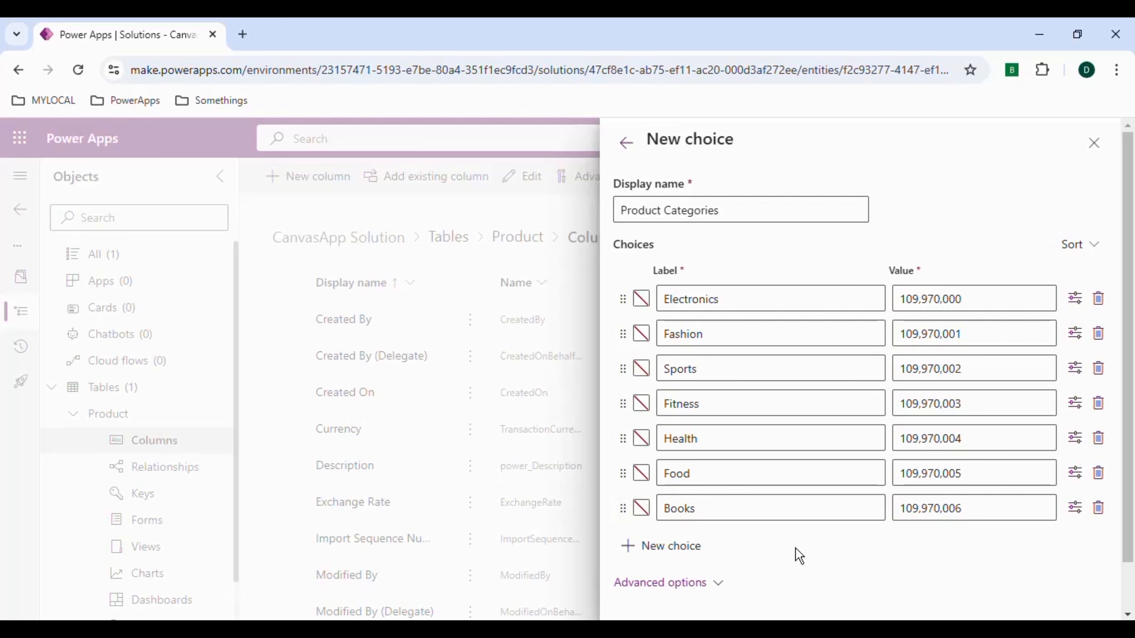
scroll(698, 420, "down", 1)
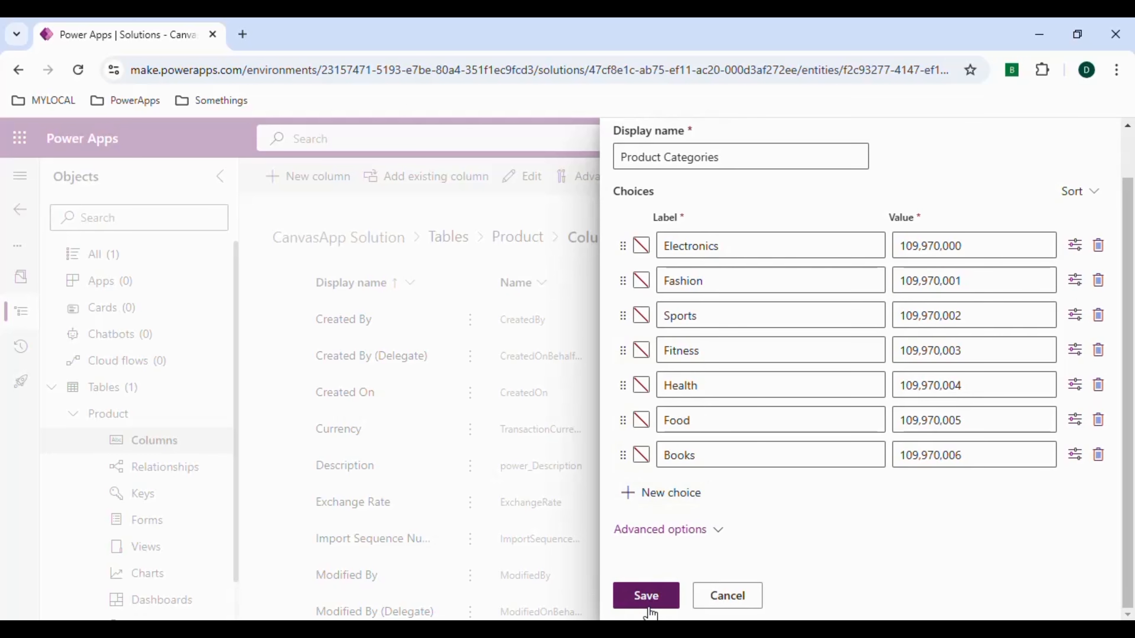
left_click(652, 598)
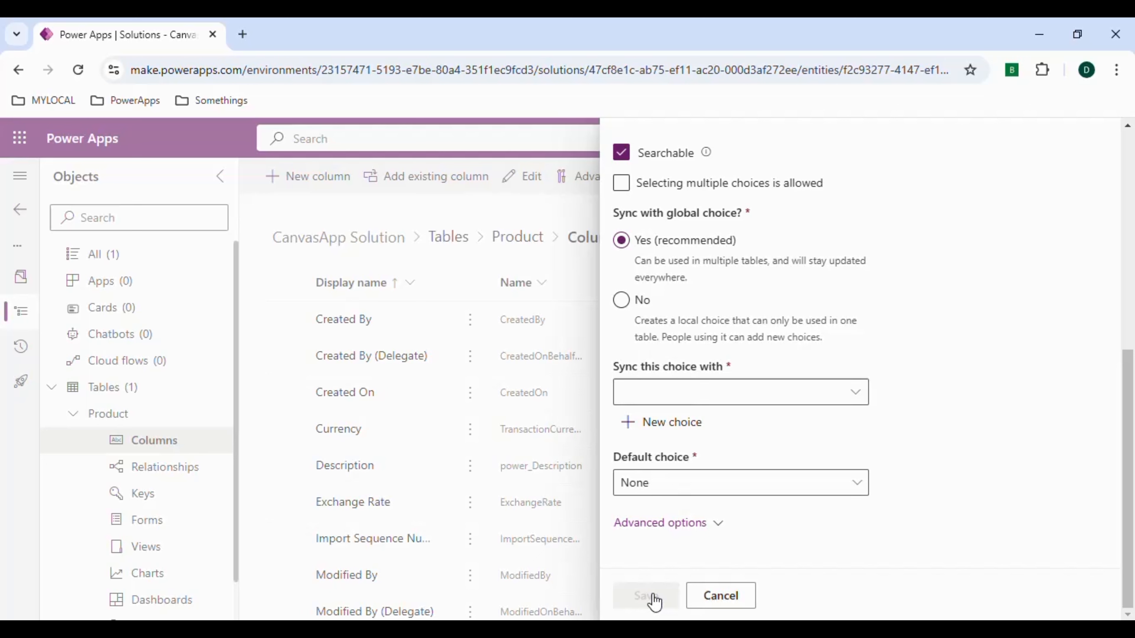
Sync the Category column with the Product Categories global choice and save the column
left_click(696, 389)
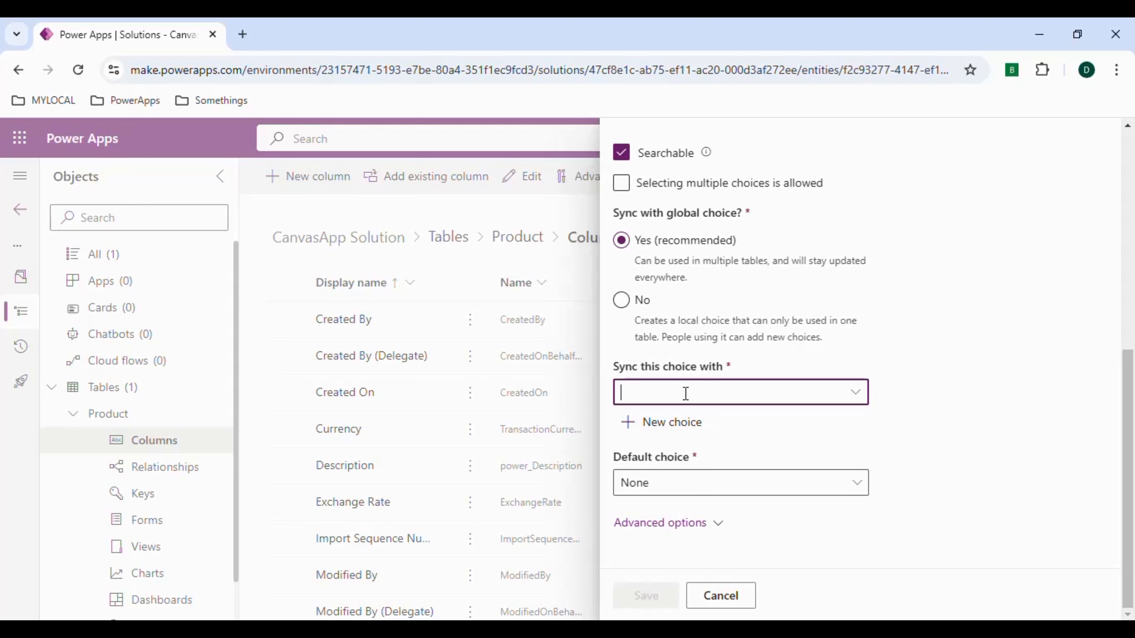
type("Product")
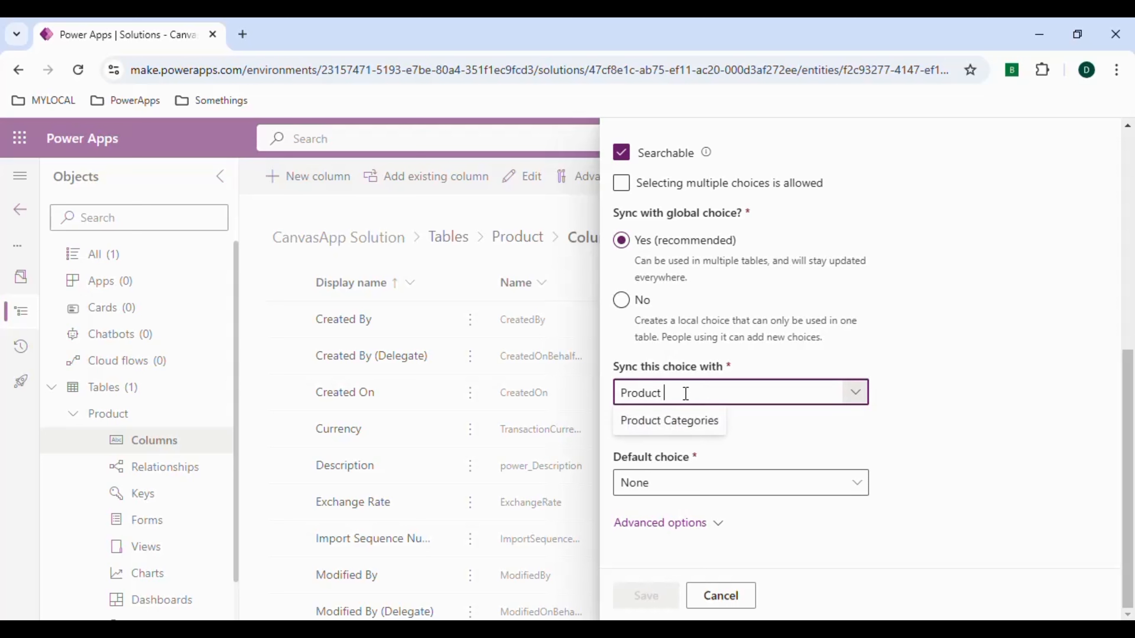
left_click(684, 428)
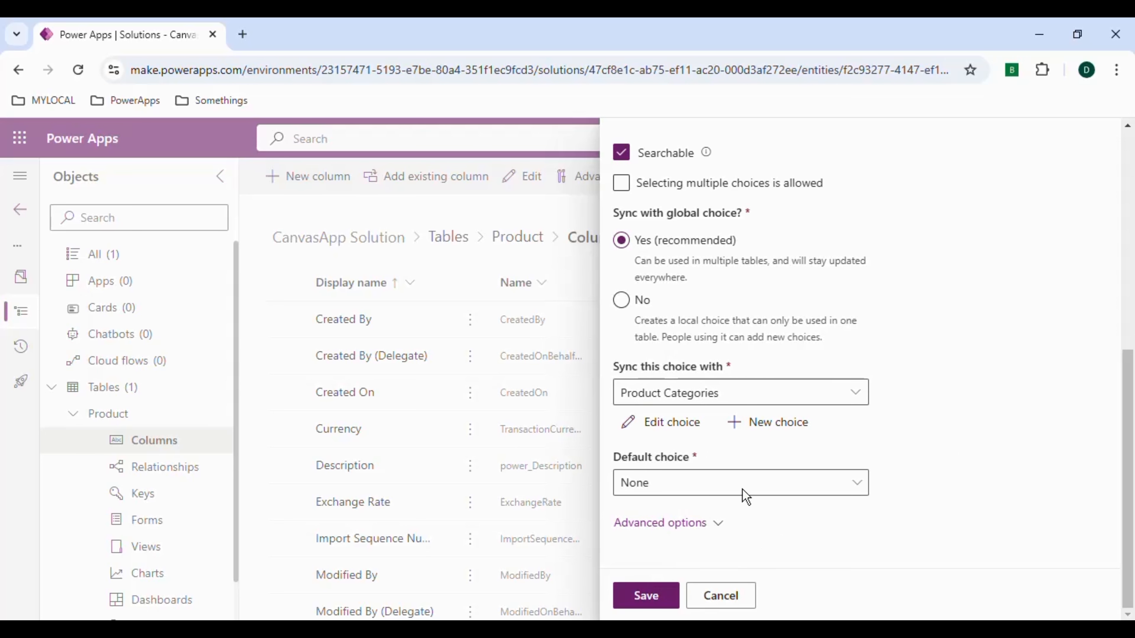
scroll(743, 492, "up", 1)
scroll(742, 489, "up", 7)
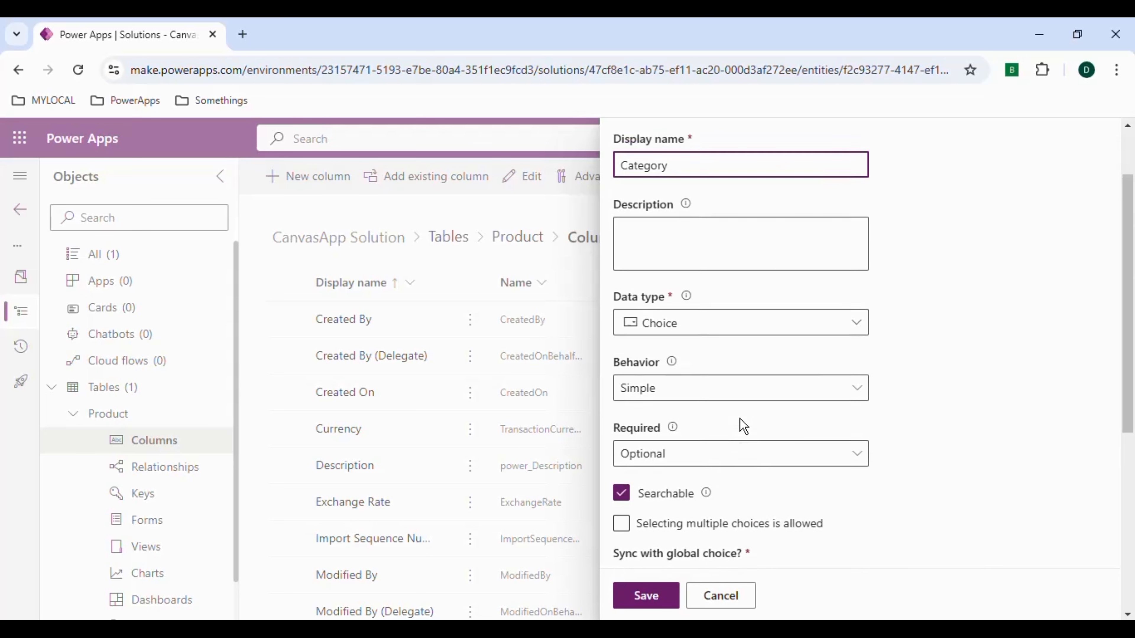
left_click(644, 600)
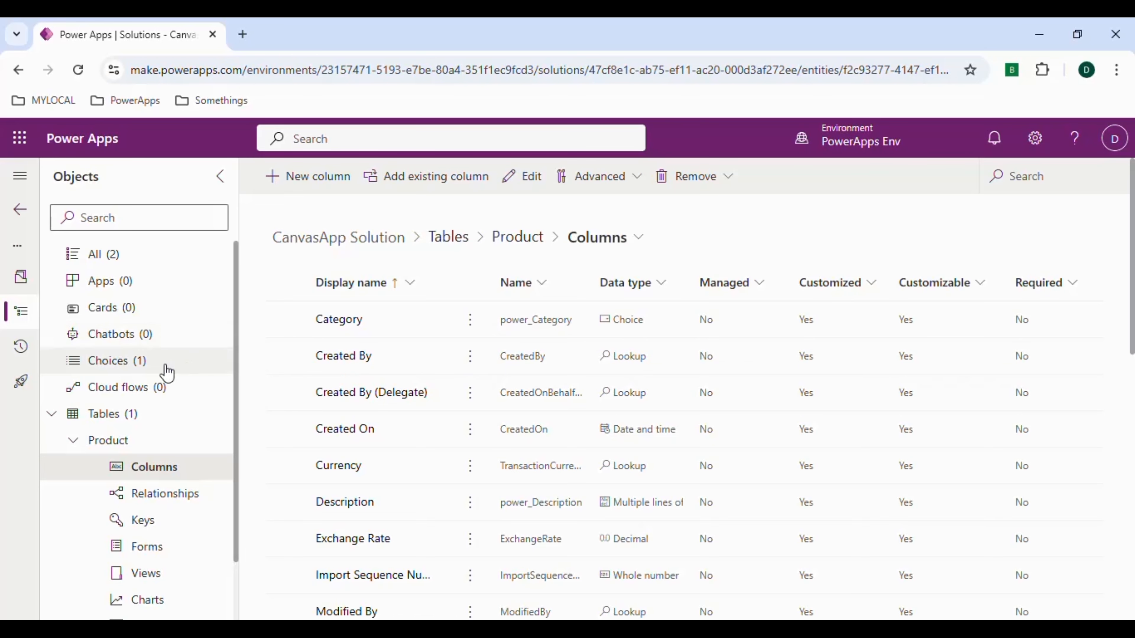
Check the solution's Choices list for the new global choice and return to the Product table's columns
left_click(166, 372)
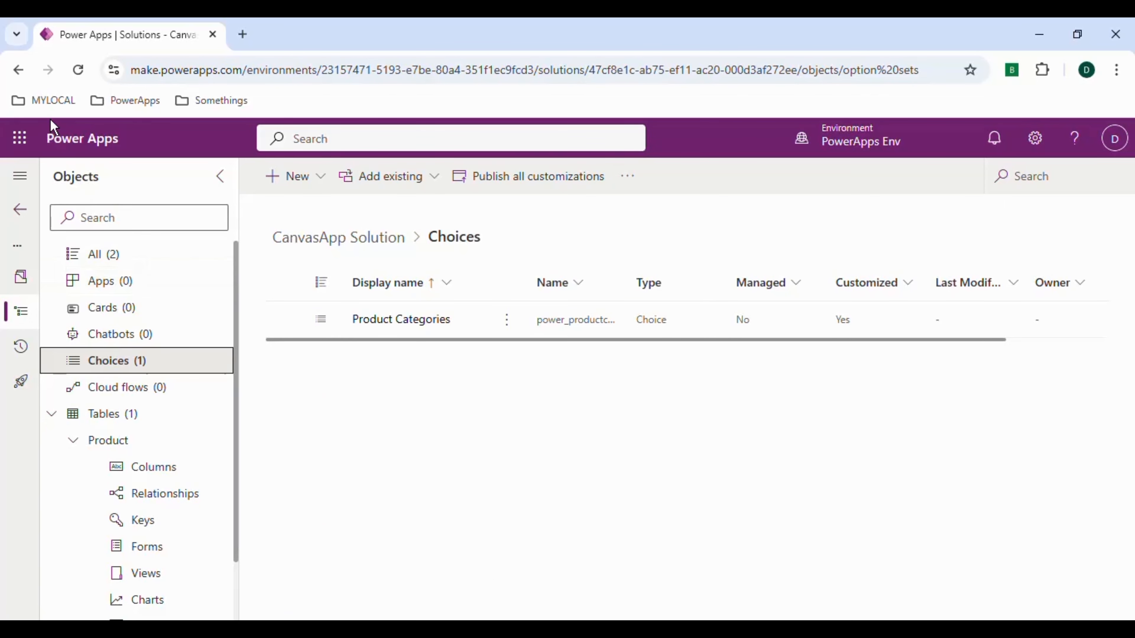
left_click(20, 72)
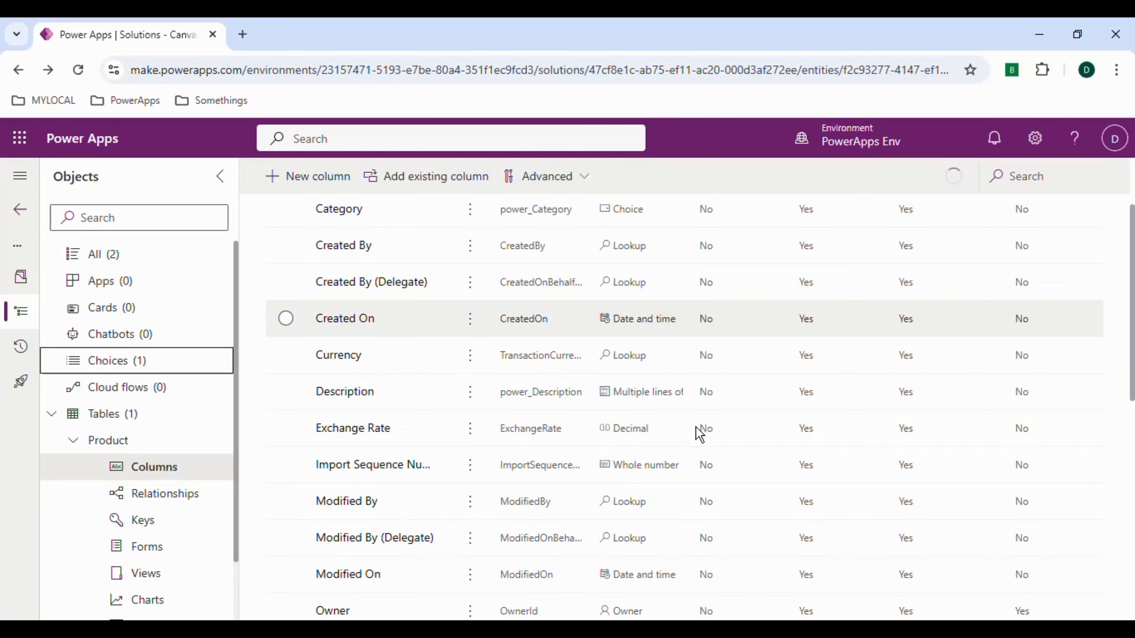
scroll(563, 485, "down", 2)
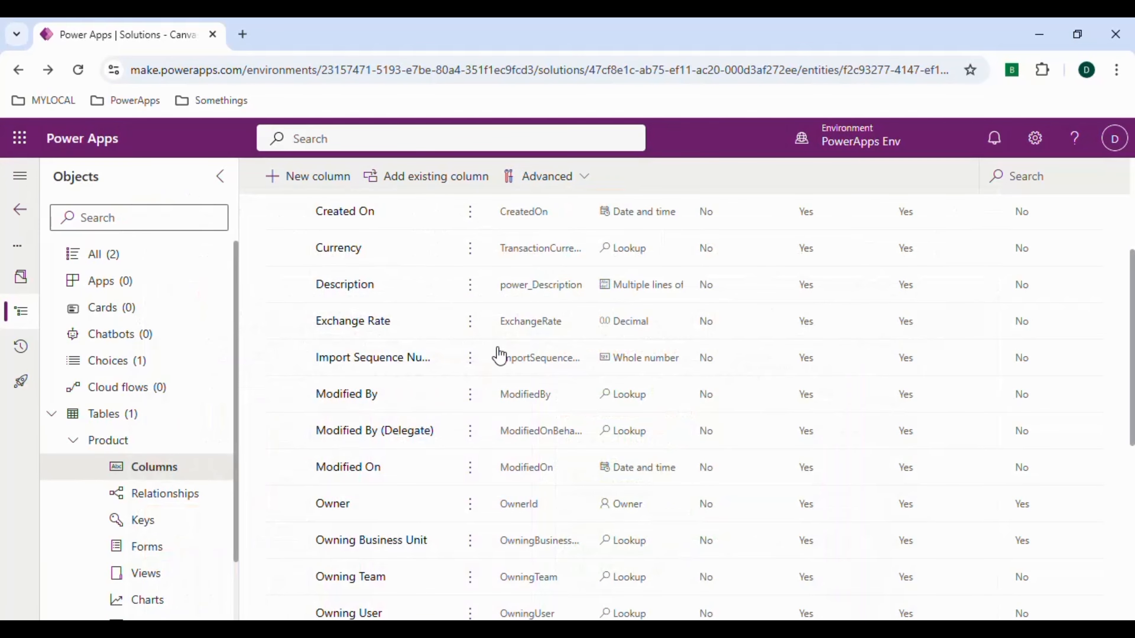
scroll(475, 300, "up", 1)
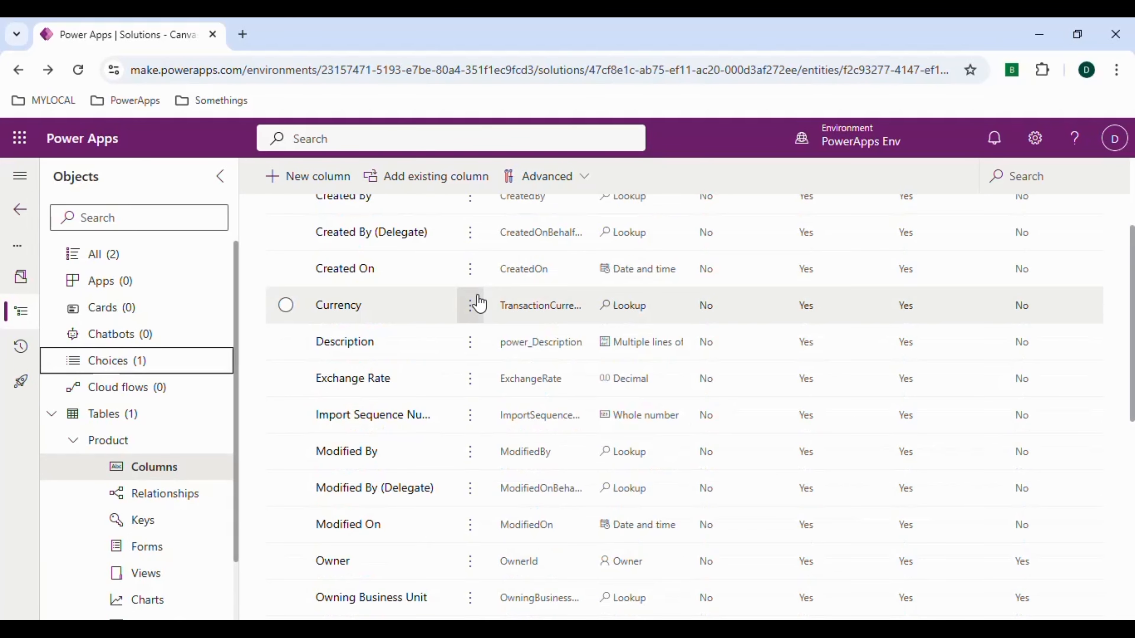
Start a new Product table column named Stock Quantity with the Whole number data type
left_click(311, 176)
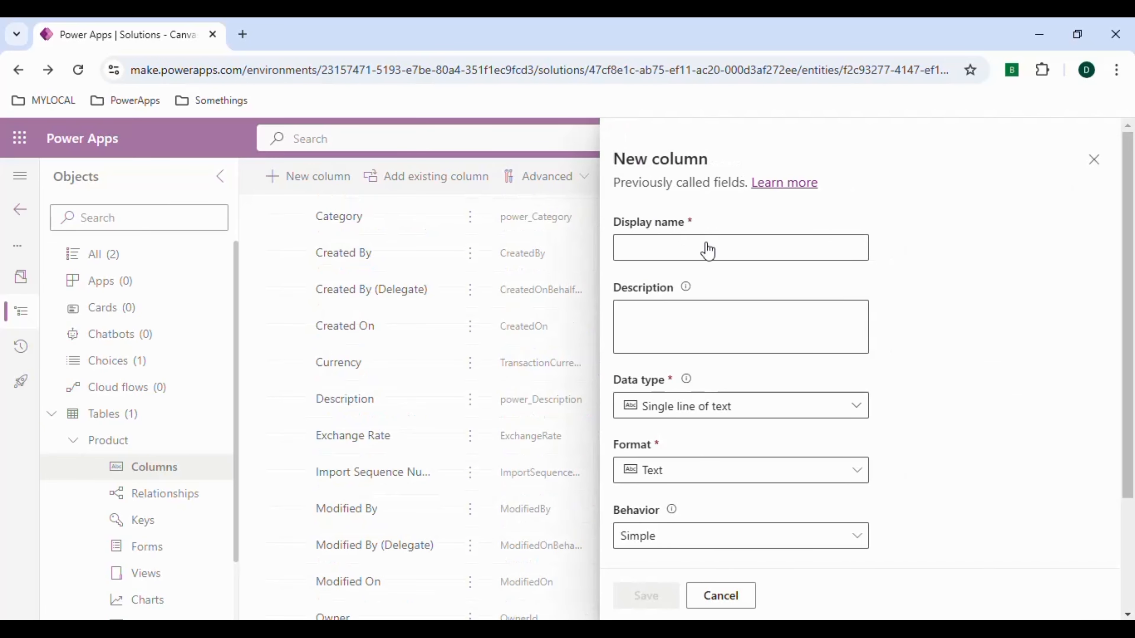
left_click(707, 243)
type("St")
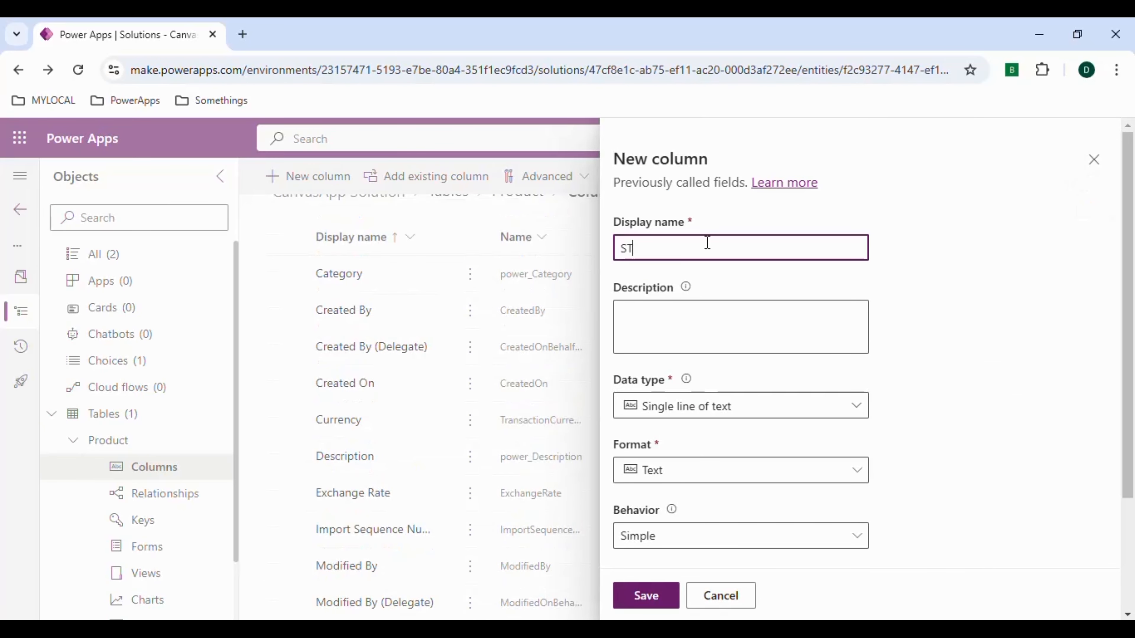
type("ock Quantity")
left_click(849, 408)
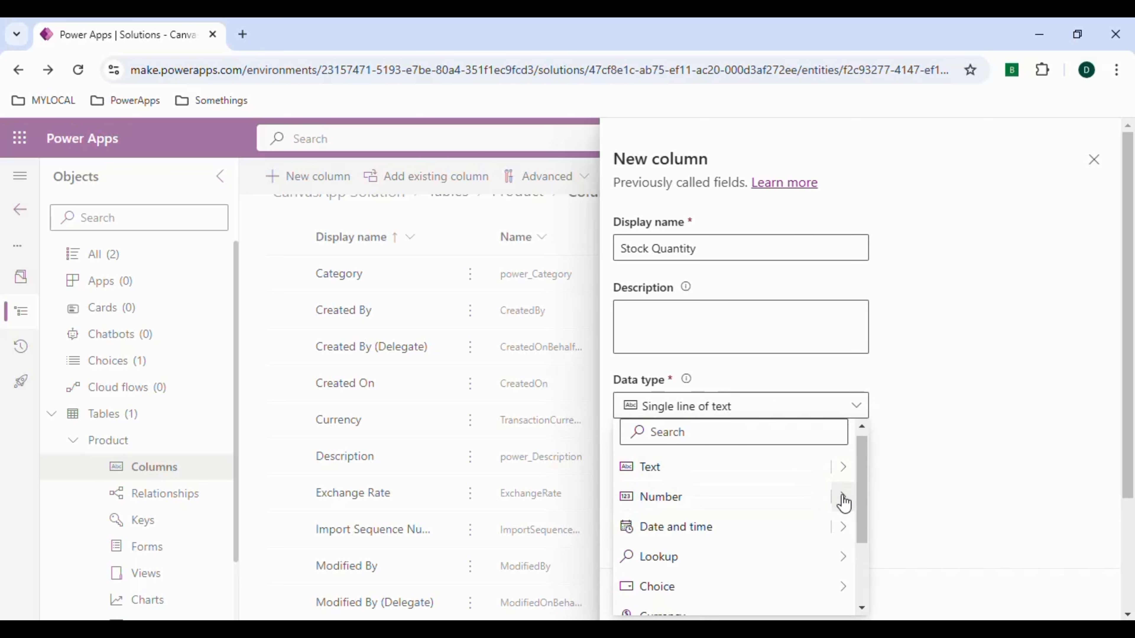
mouse_move(843, 502)
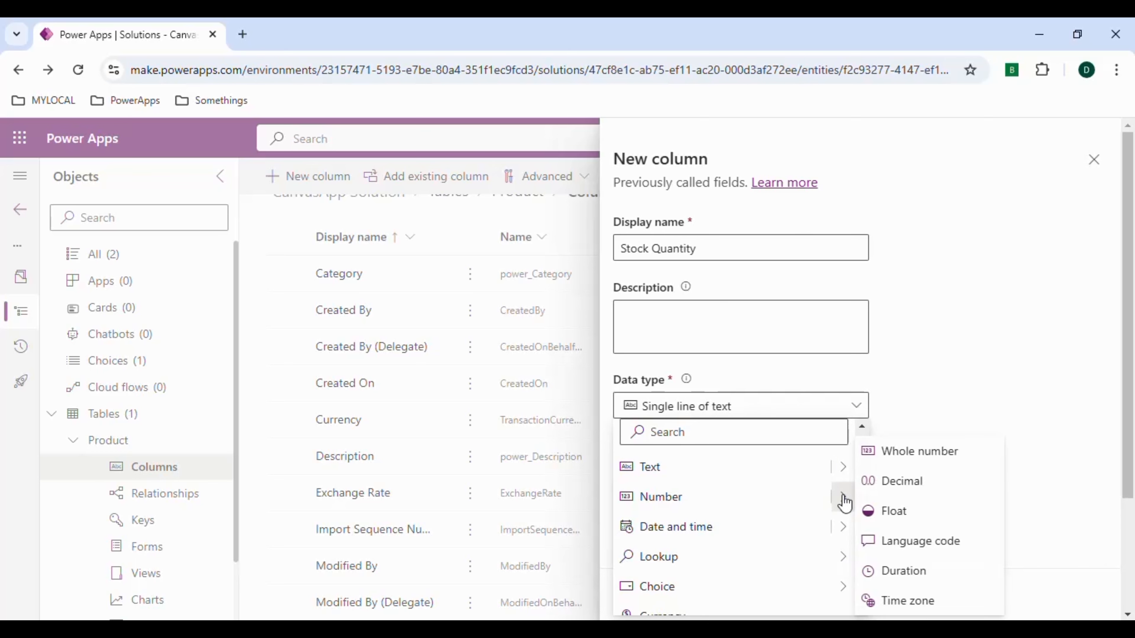
left_click(917, 467)
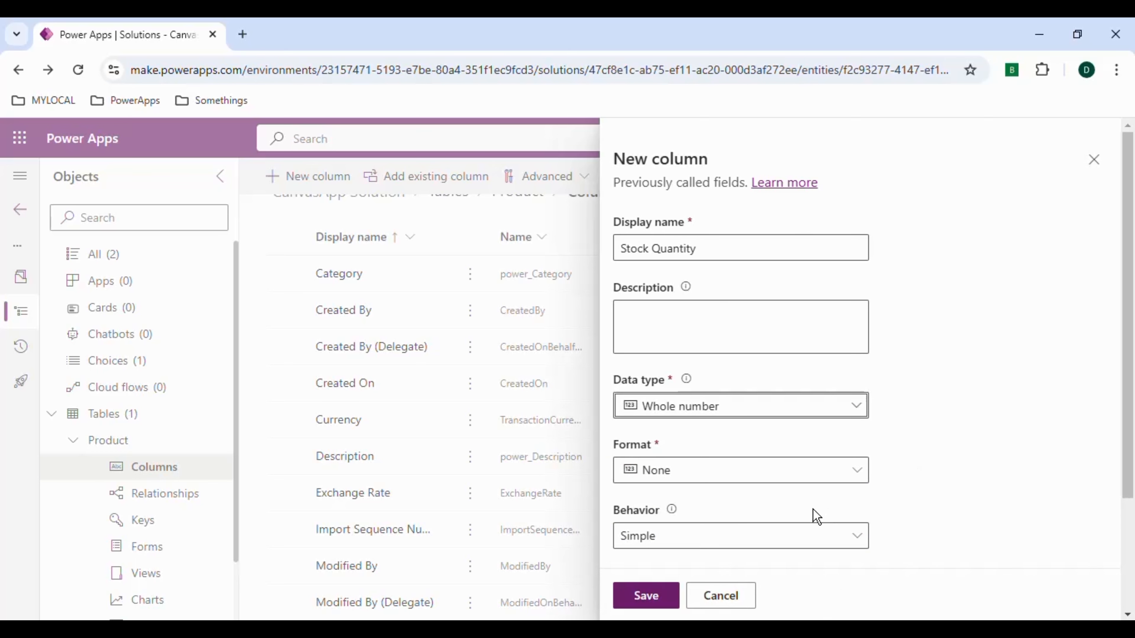
In the Stock Quantity column's advanced options, set the minimum value to 0 and the maximum value to 200
scroll(850, 476, "down", 3)
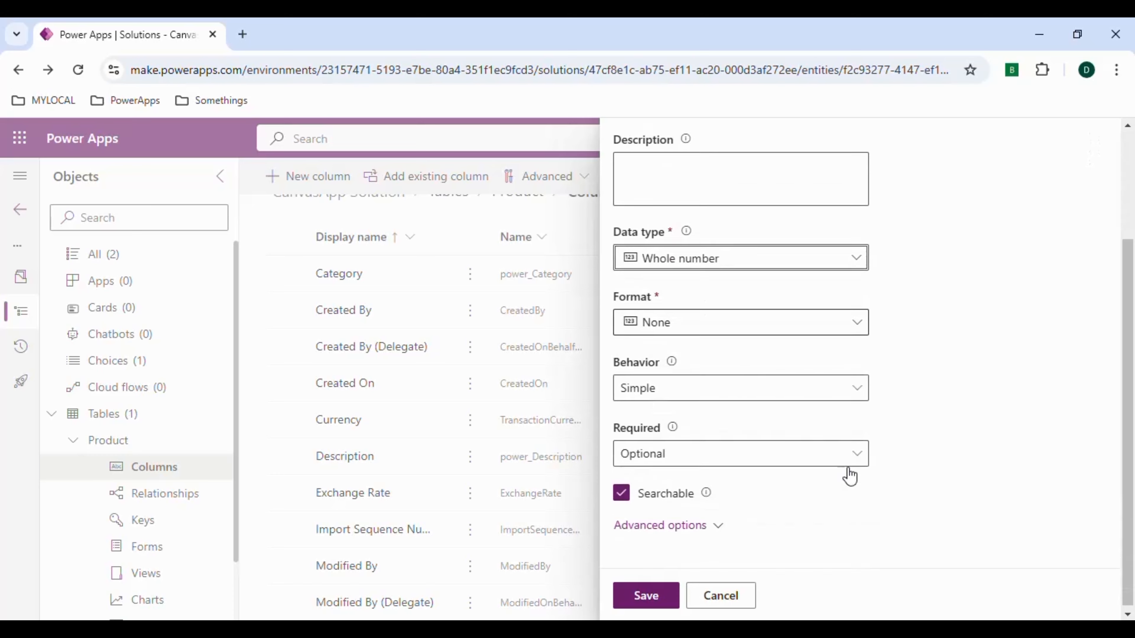
left_click(676, 528)
scroll(913, 452, "down", 5)
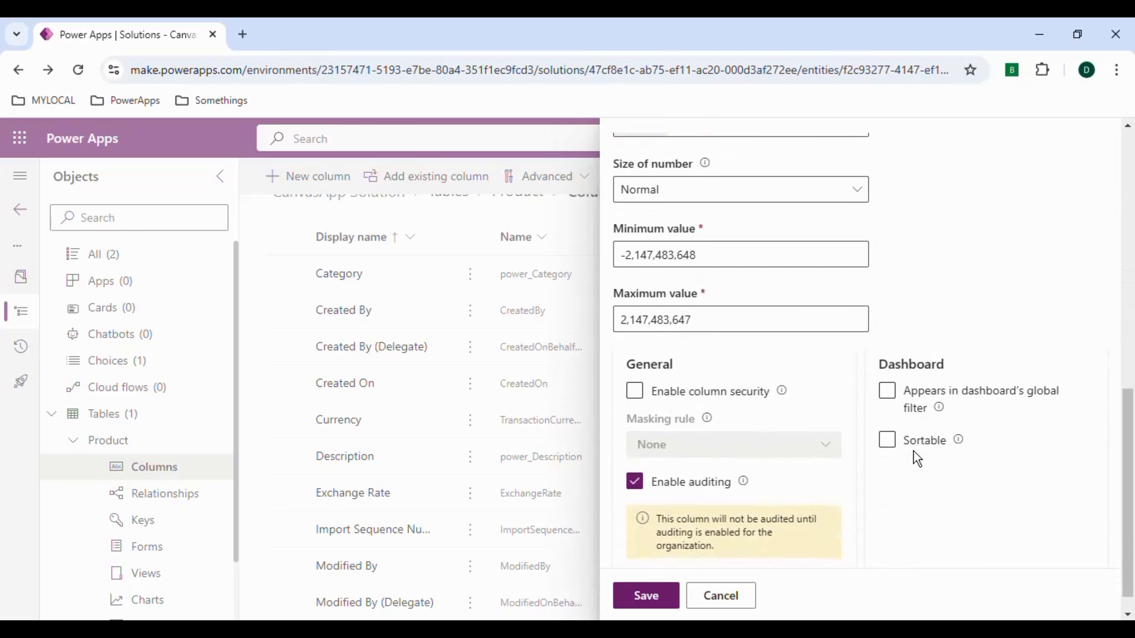
scroll(913, 452, "up", 2)
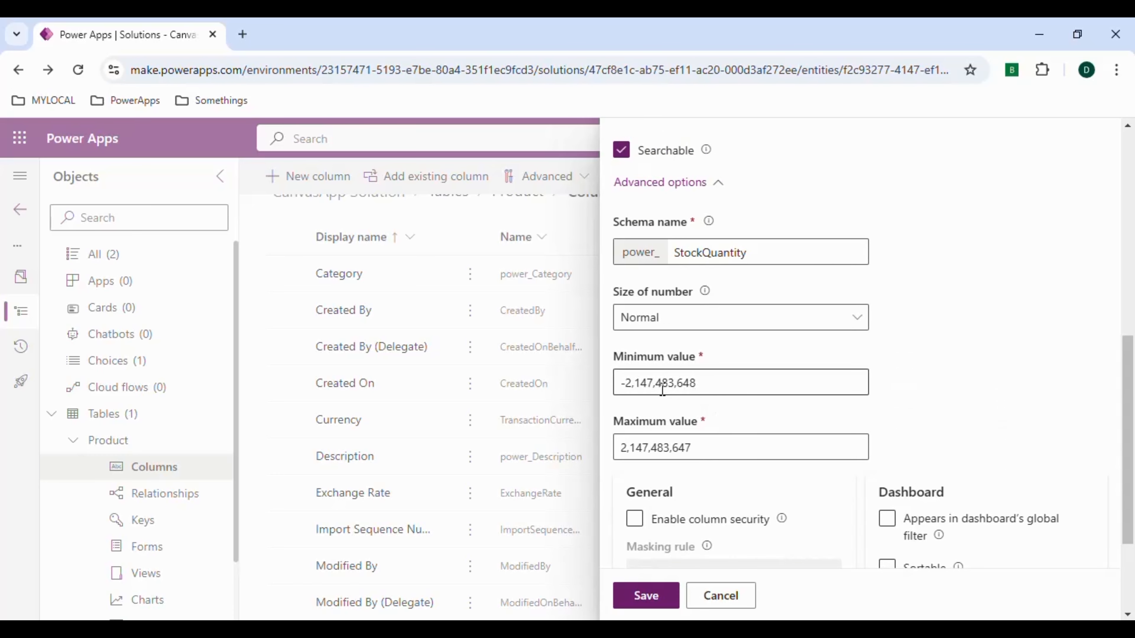
left_click_drag(715, 384, 613, 383)
type("0")
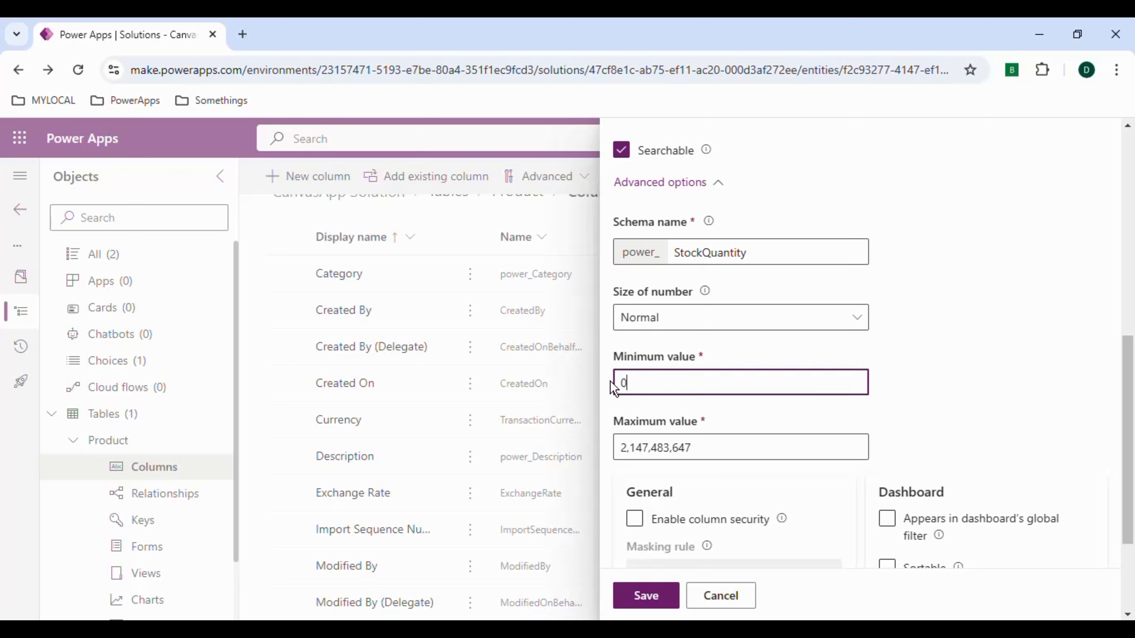
left_click_drag(700, 455, 612, 457)
type("200")
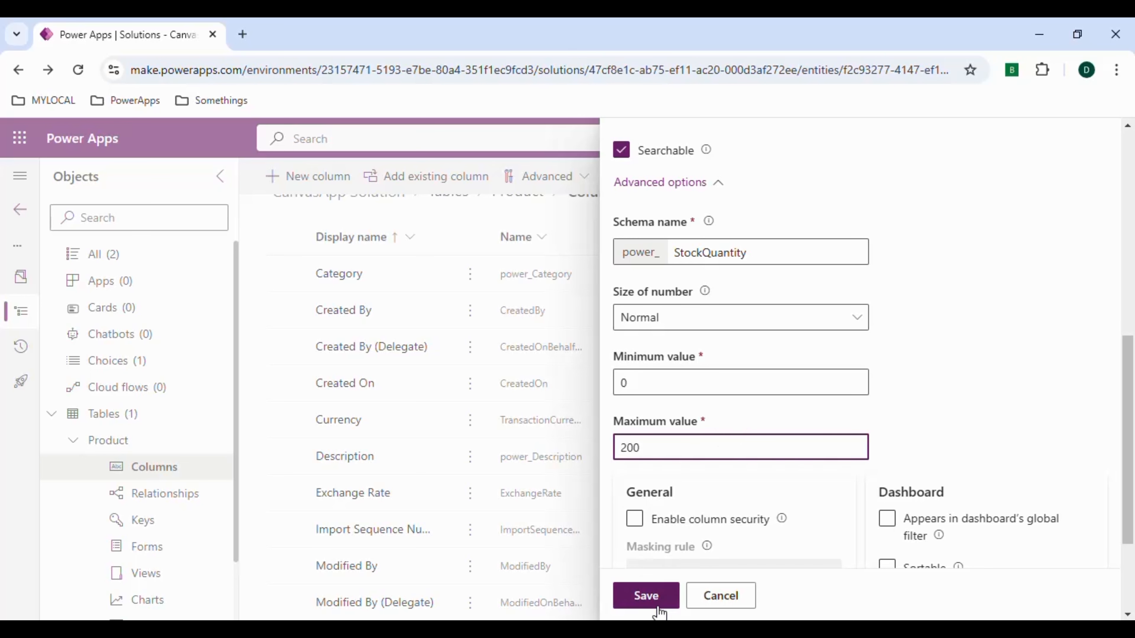
Save the Stock Quantity column and start another new Product table column named Product Status
left_click(648, 603)
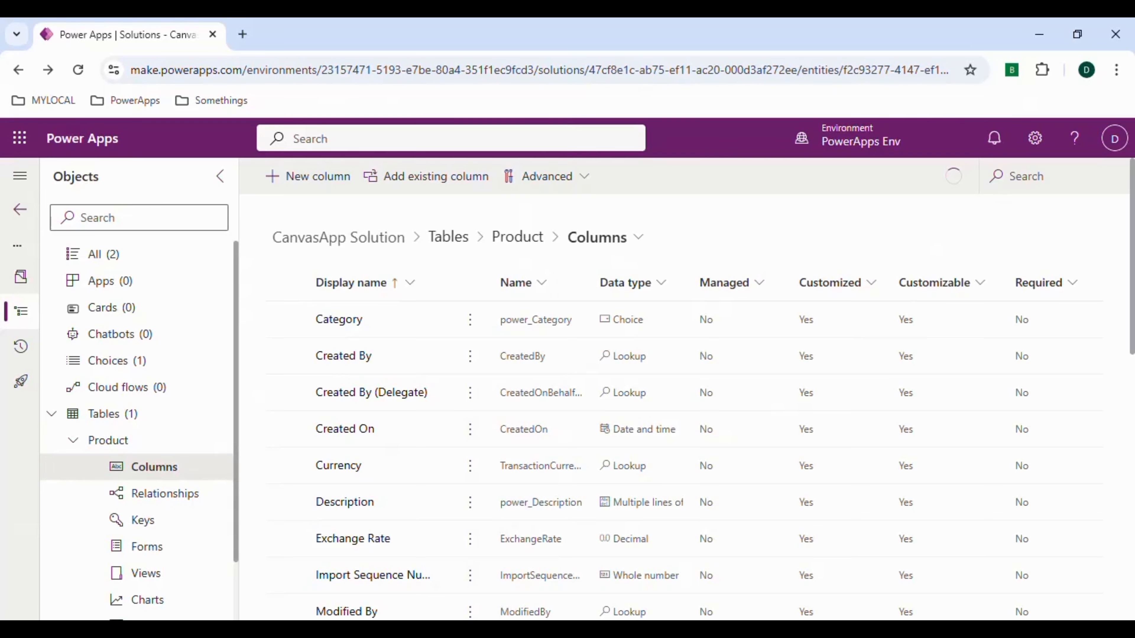
left_click(312, 176)
type("Status")
key("Home")
type("Pro")
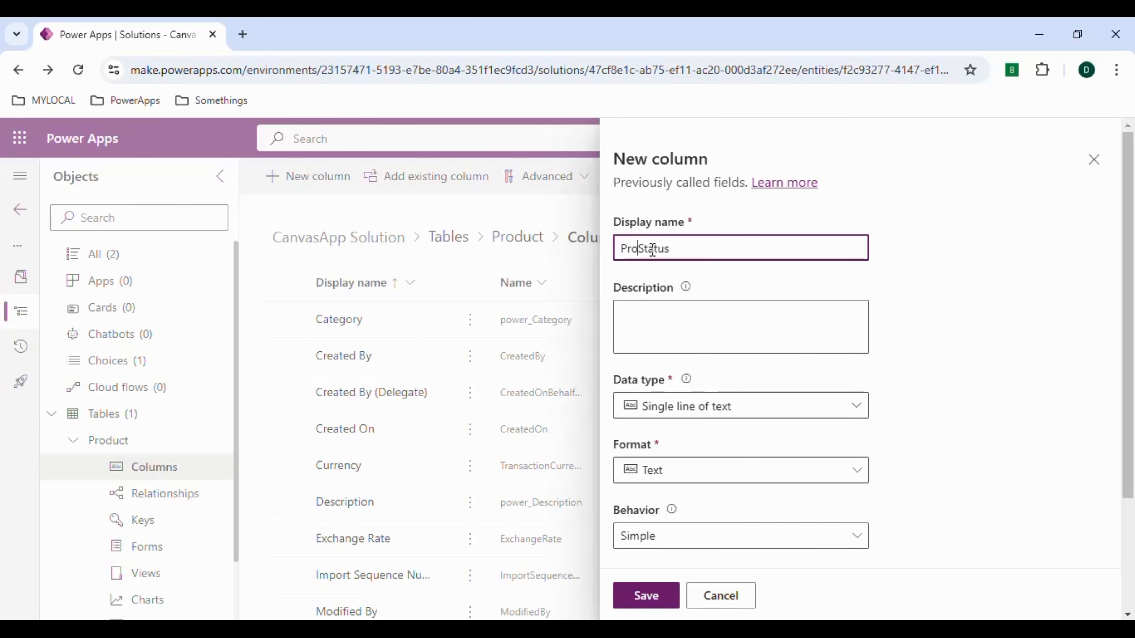
type("duct")
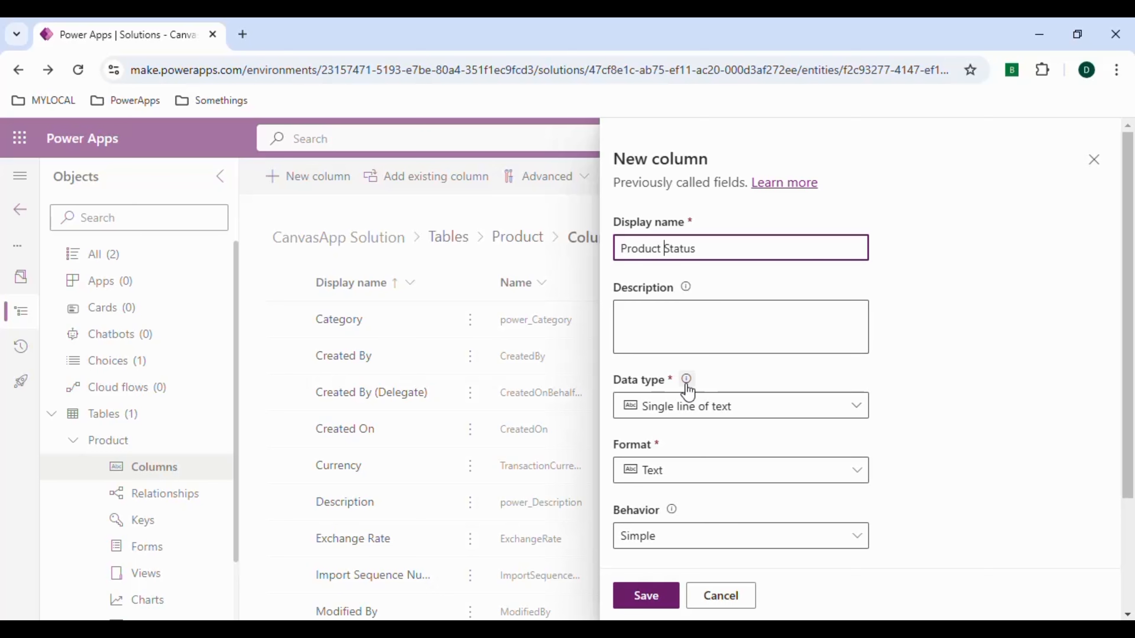
Set the Product Status column's data type to Choice and make it a local choice instead of syncing with a global choice
scroll(686, 387, "down", 3)
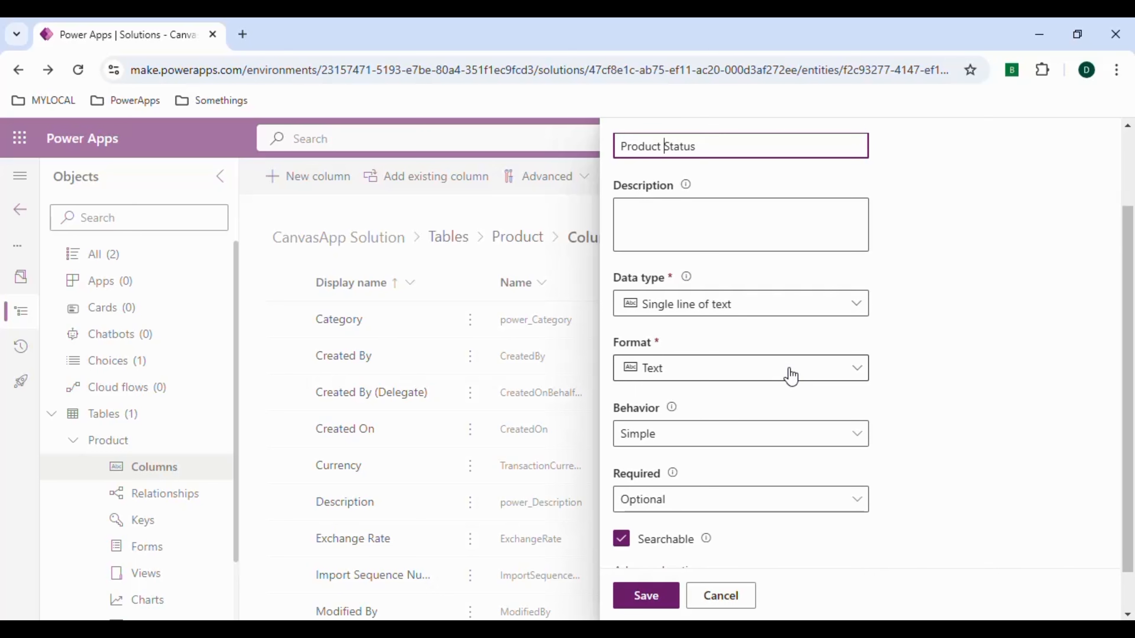
scroll(790, 376, "down", 1)
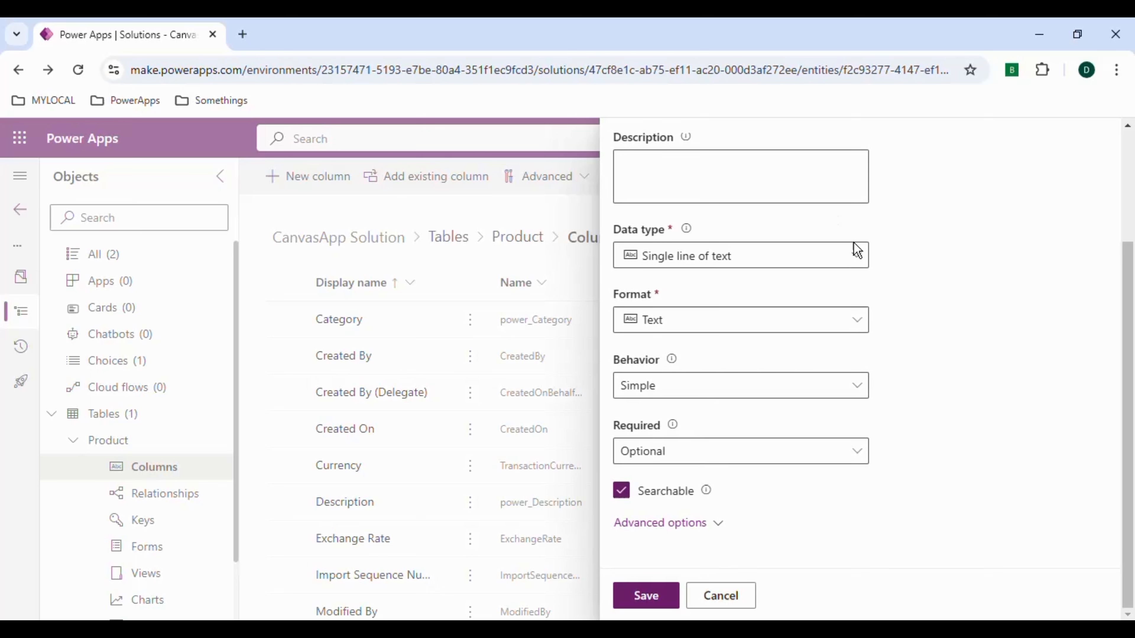
left_click(856, 259)
mouse_move(840, 458)
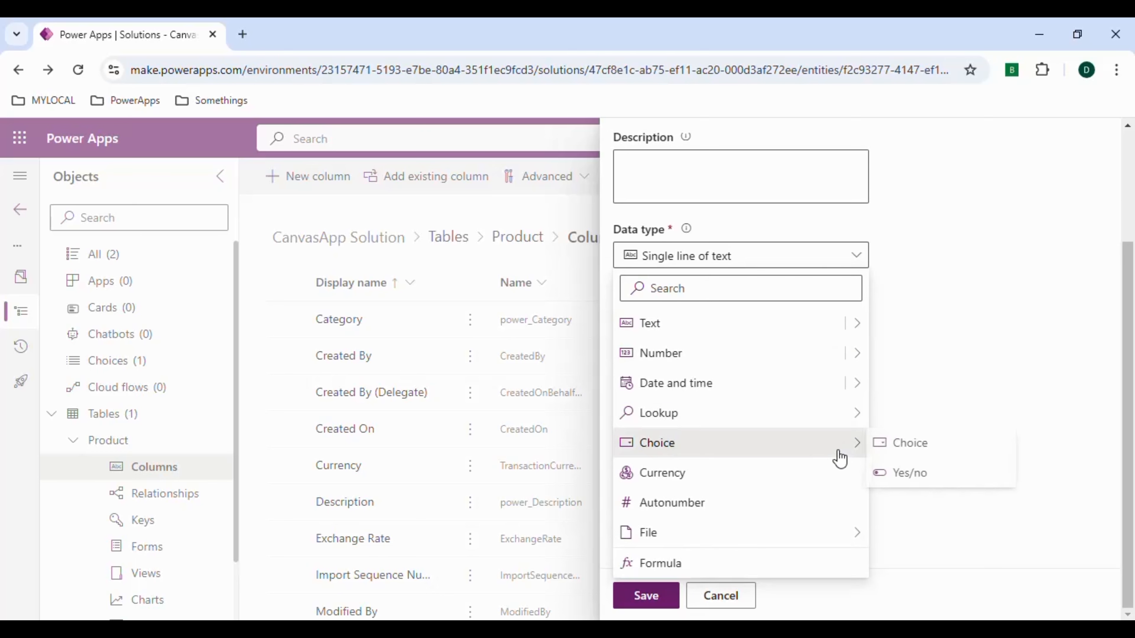
left_click(908, 443)
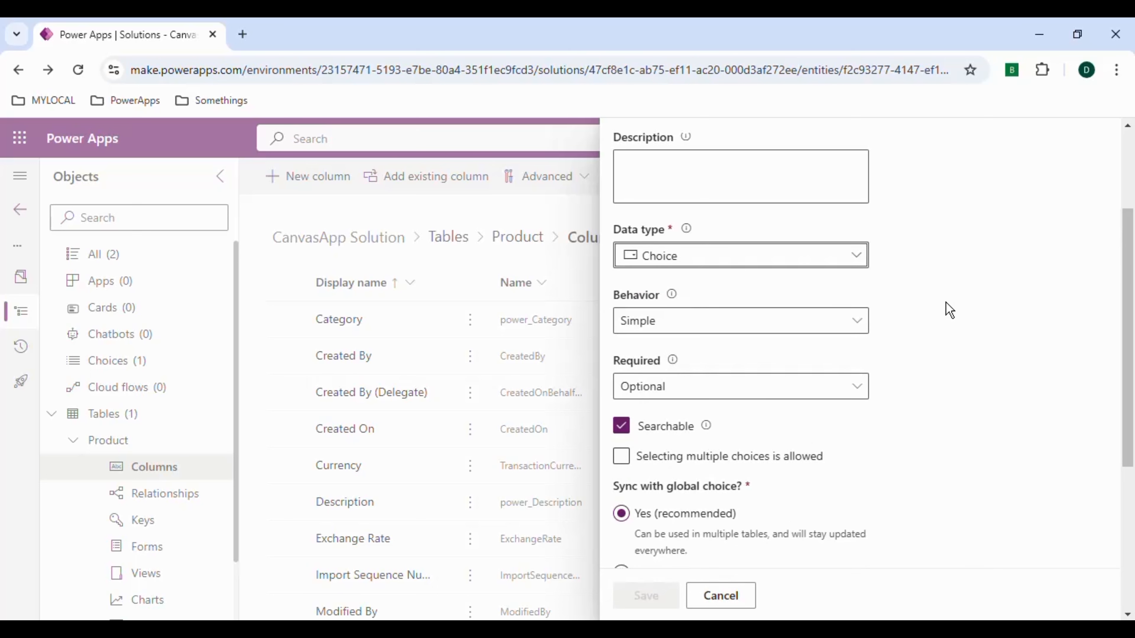
scroll(949, 310, "down", 6)
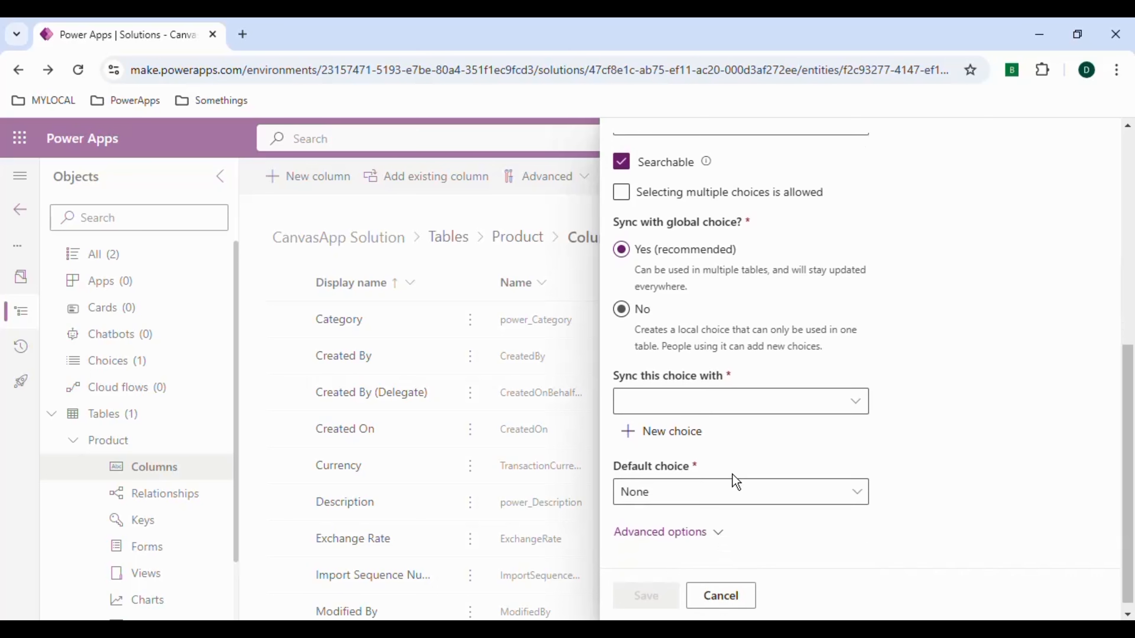
left_click(656, 398)
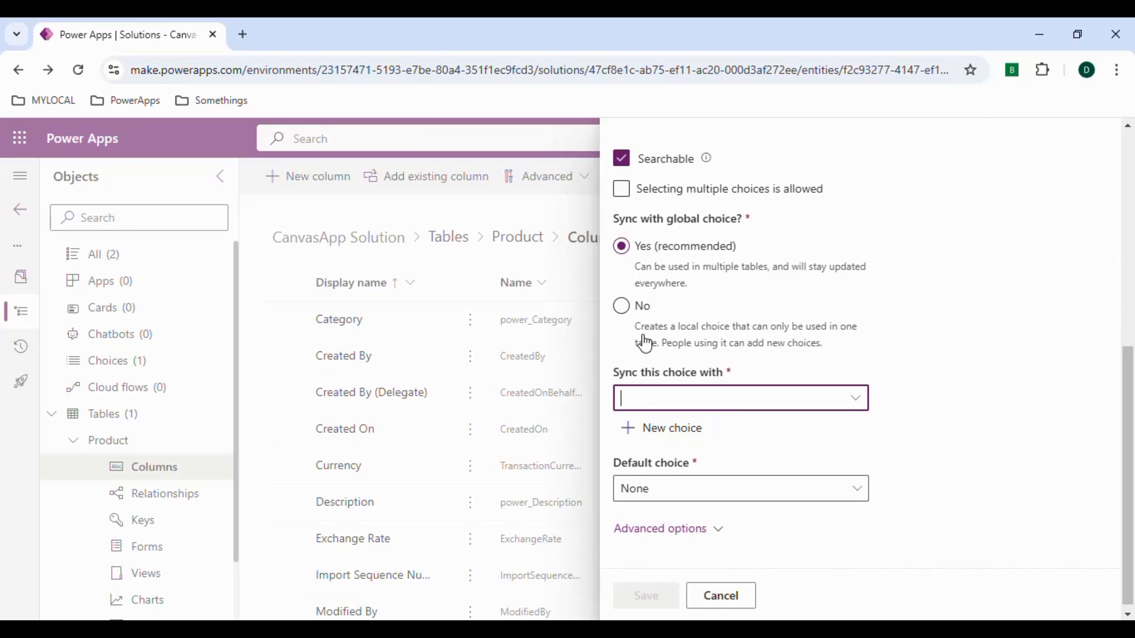
left_click(626, 313)
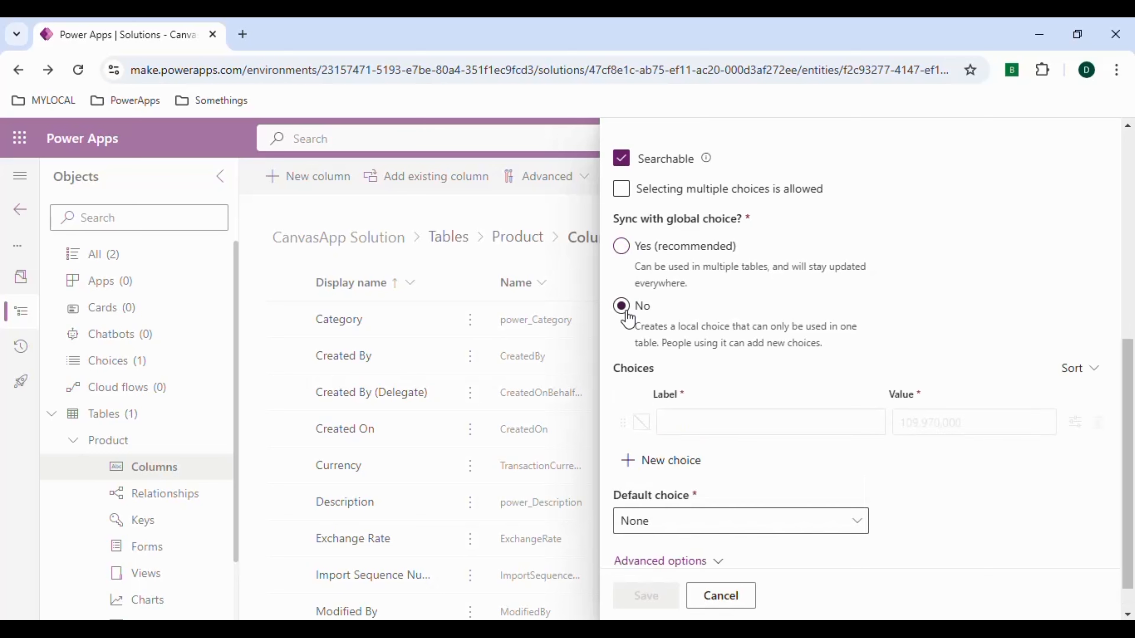
Add the choices Available and Not available to the Product Status column and save the column
left_click(695, 421)
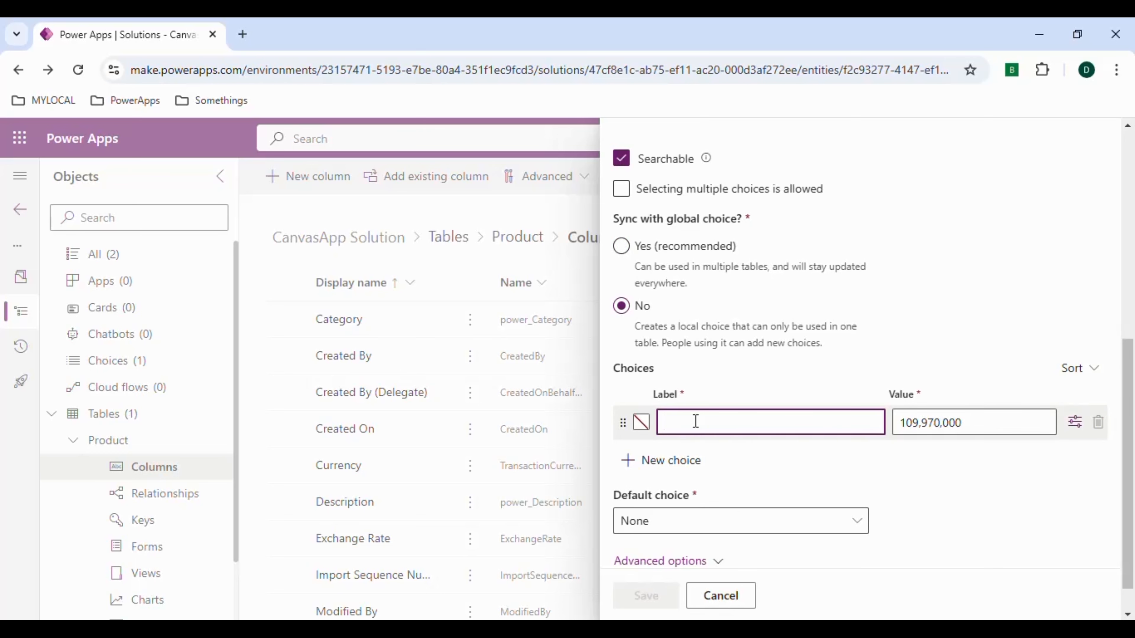
type("Available")
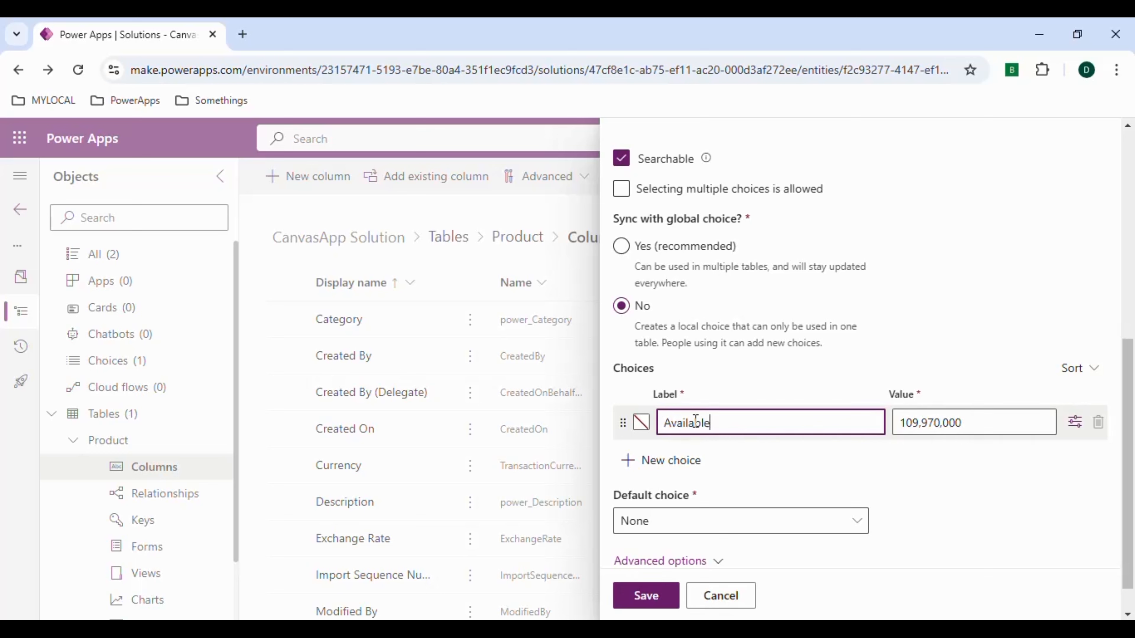
left_click(677, 464)
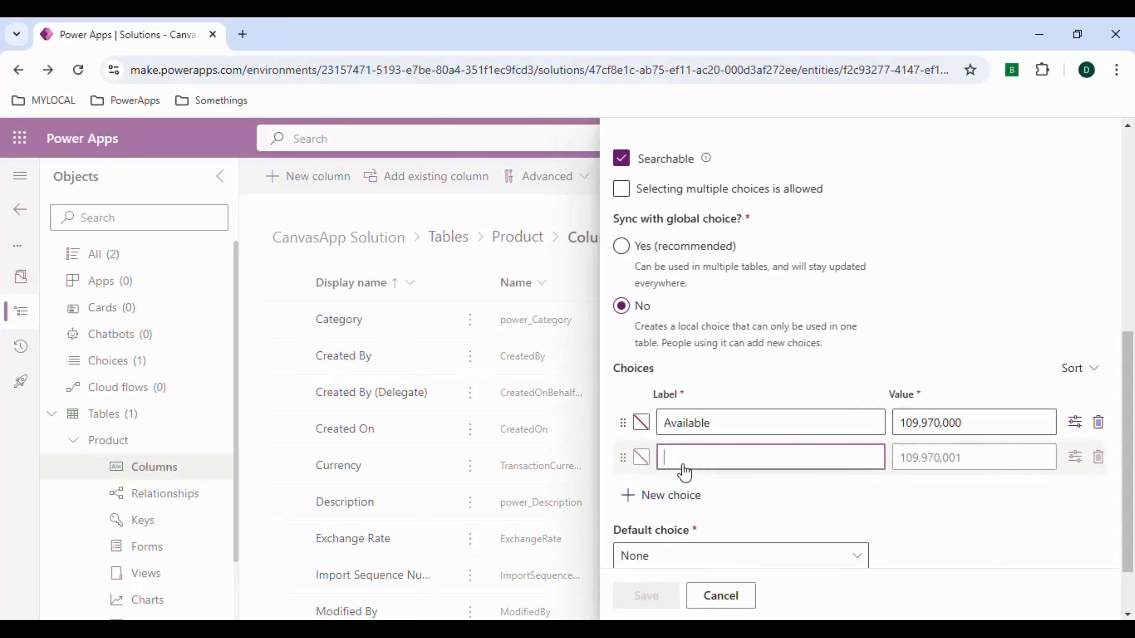
type("Not ")
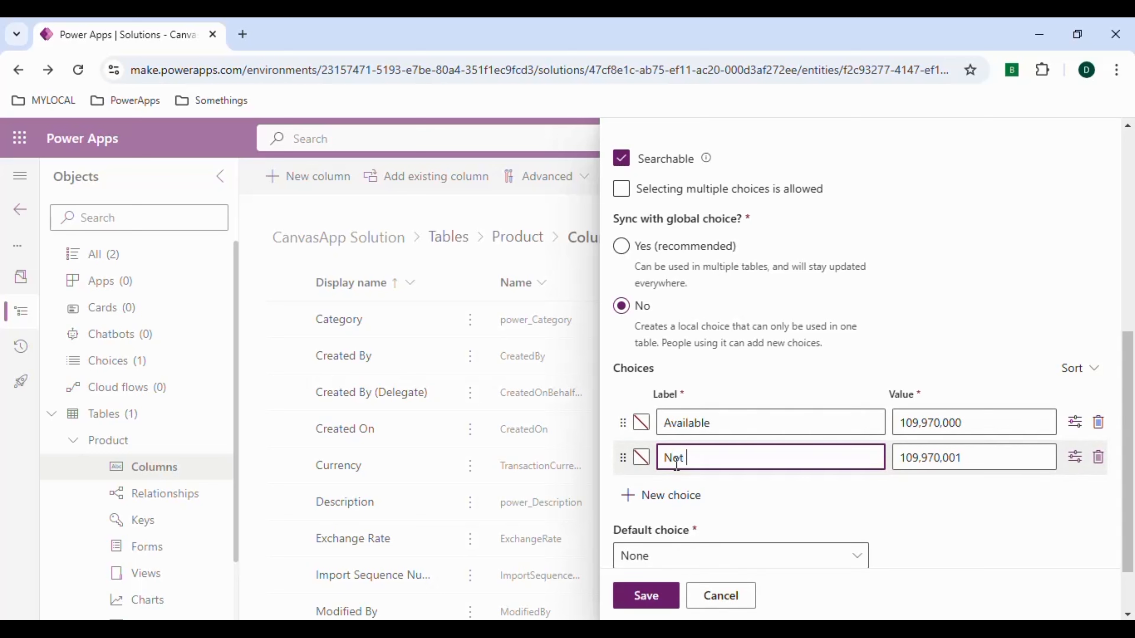
type("available")
left_click(734, 495)
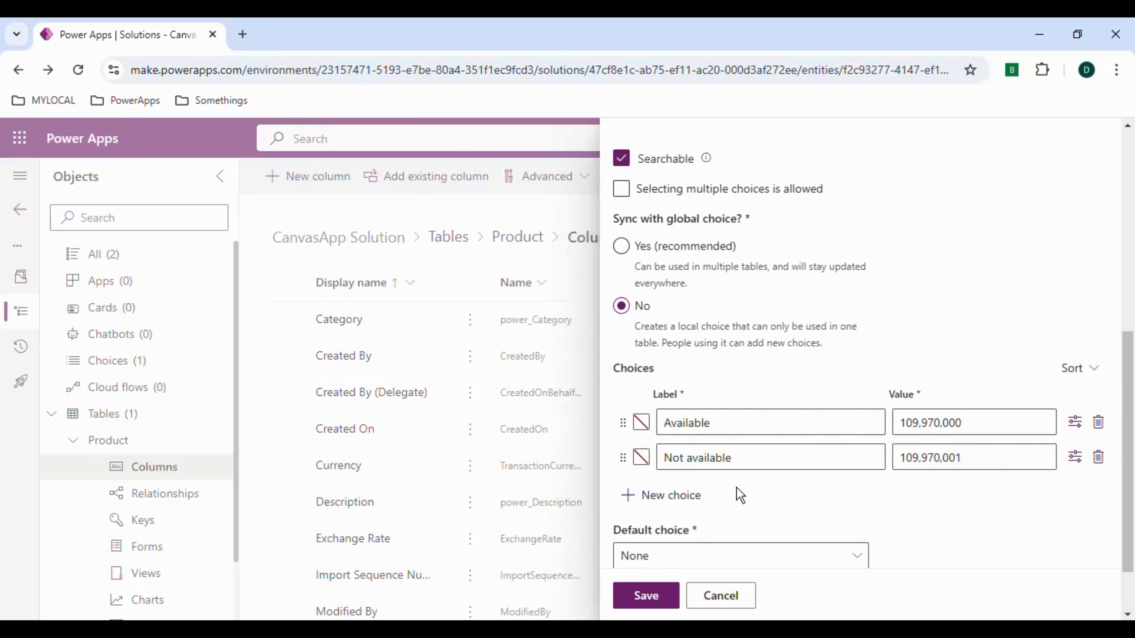
scroll(737, 494, "down", 2)
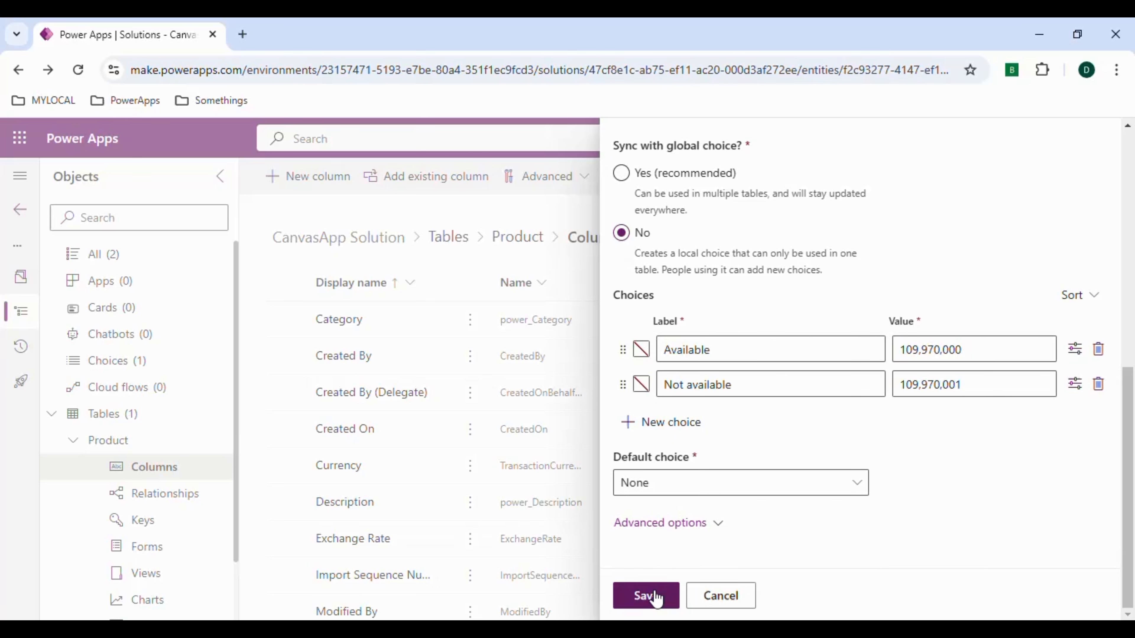
left_click(646, 595)
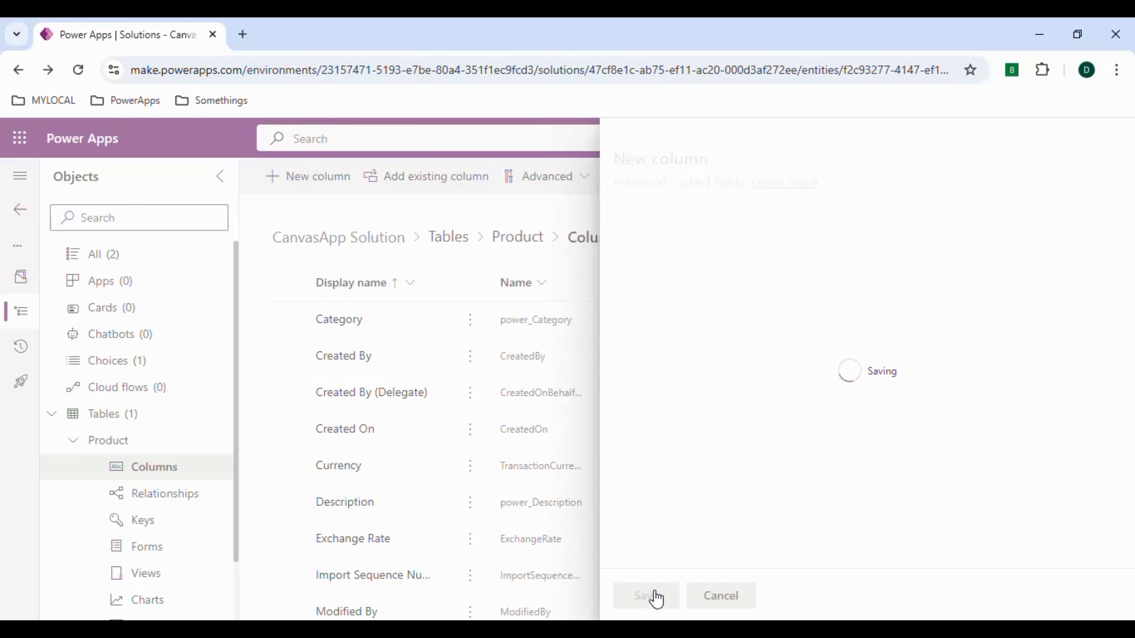